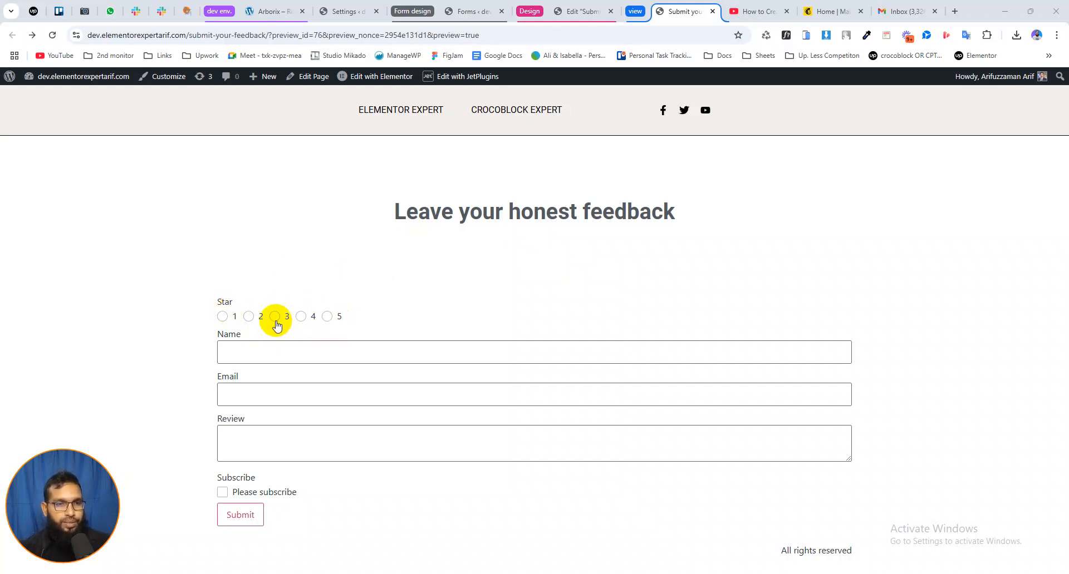
Submit the feedback form with a 2-star rating, the reviewer's name and e-mail, and the review "bad"
left_click(251, 353)
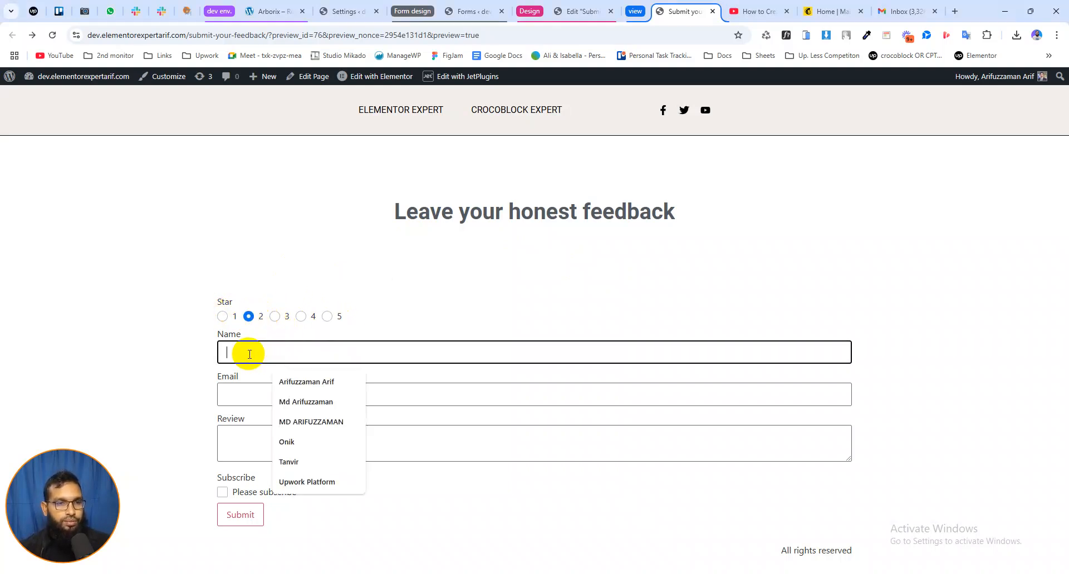
left_click(306, 386)
left_click(292, 394)
left_click(262, 444)
left_click(243, 396)
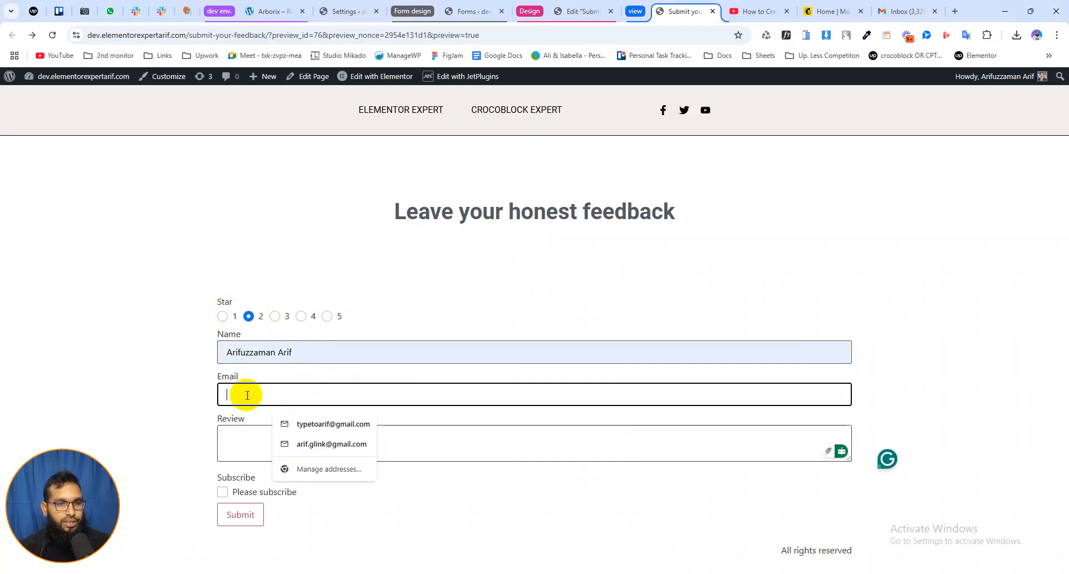
left_click(296, 425)
left_click(255, 444)
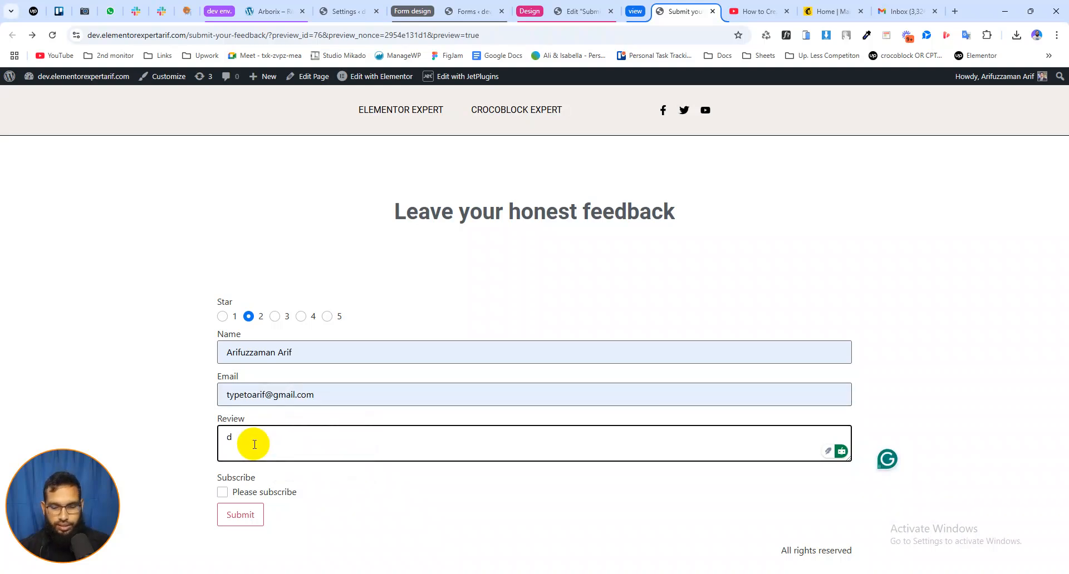
left_click(233, 513)
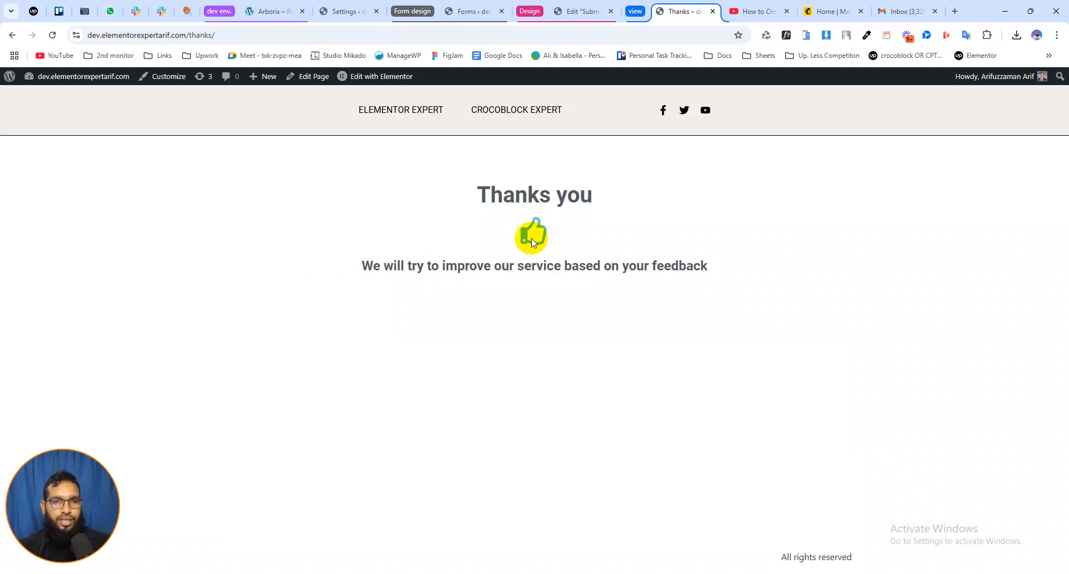
Return to the feedback form, set the rating to 4 stars and replace the review text with "good"
left_click(13, 36)
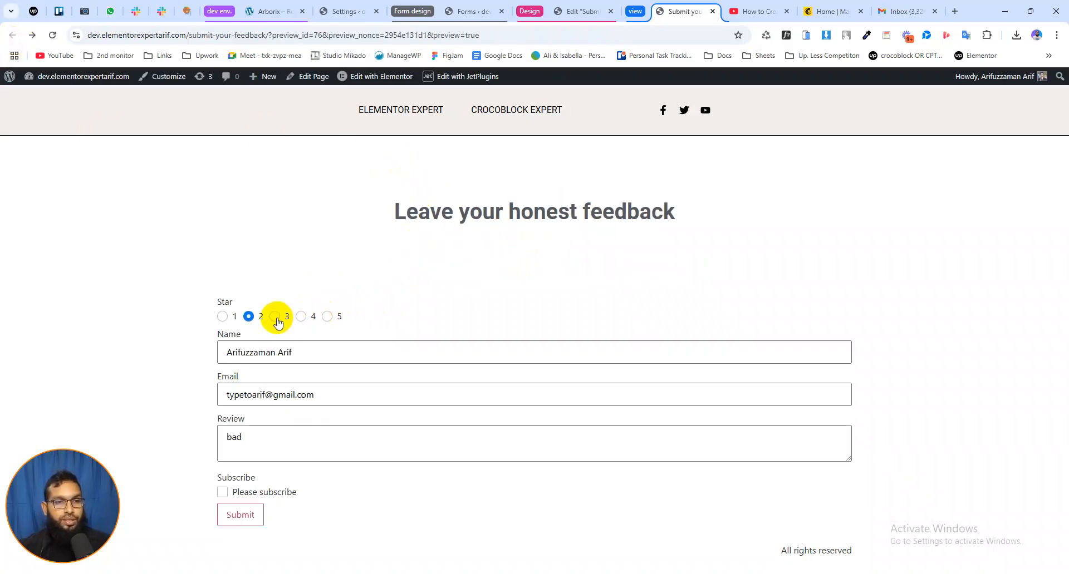
left_click(301, 316)
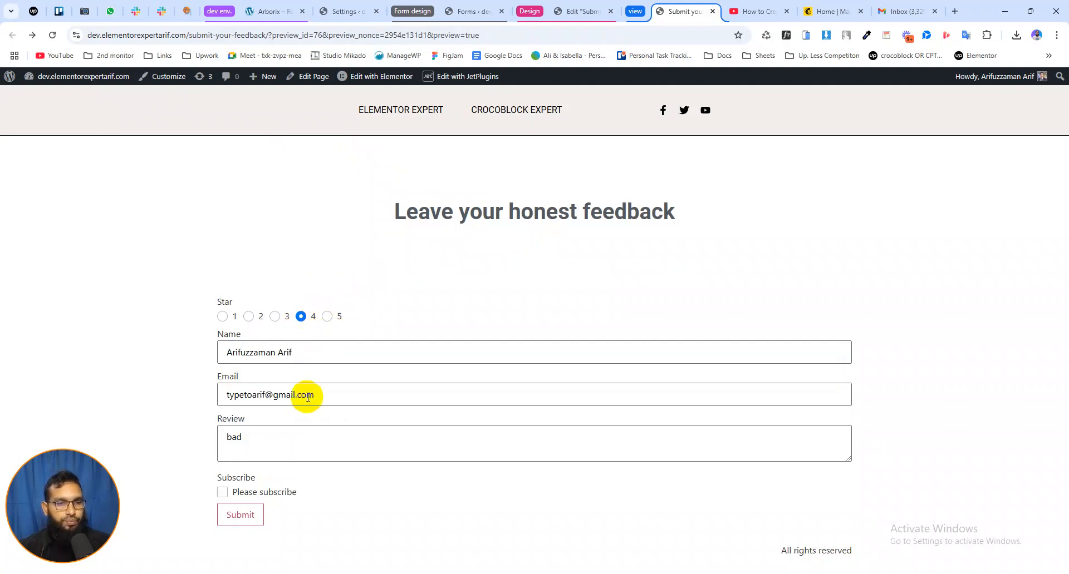
left_click_drag(269, 436, 222, 442)
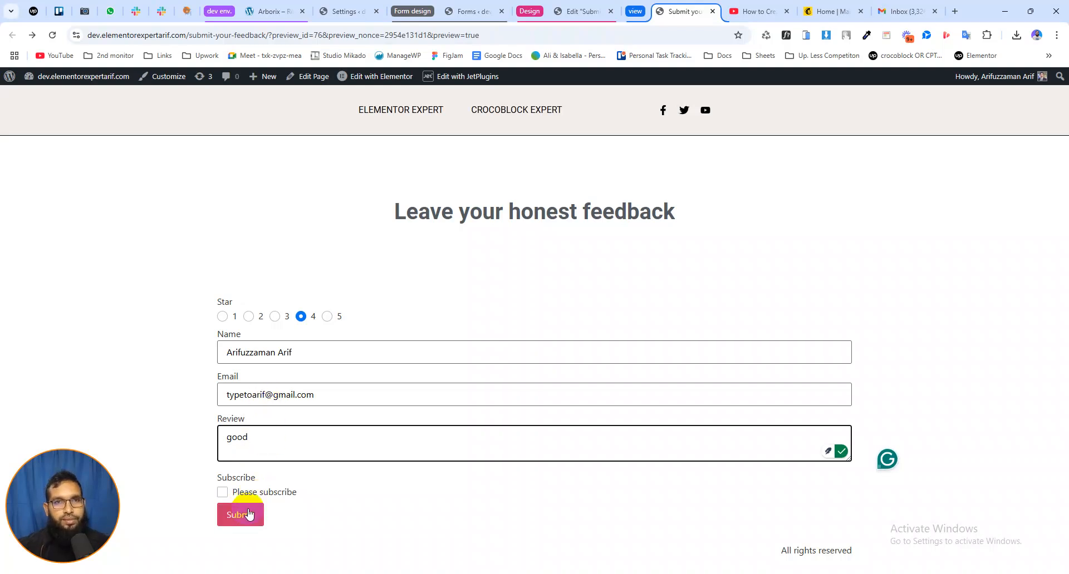
Try the Please subscribe checkbox, leave it unchecked and submit the 4-star feedback
left_click_drag(245, 479, 227, 480)
left_click(221, 494)
left_click(221, 495)
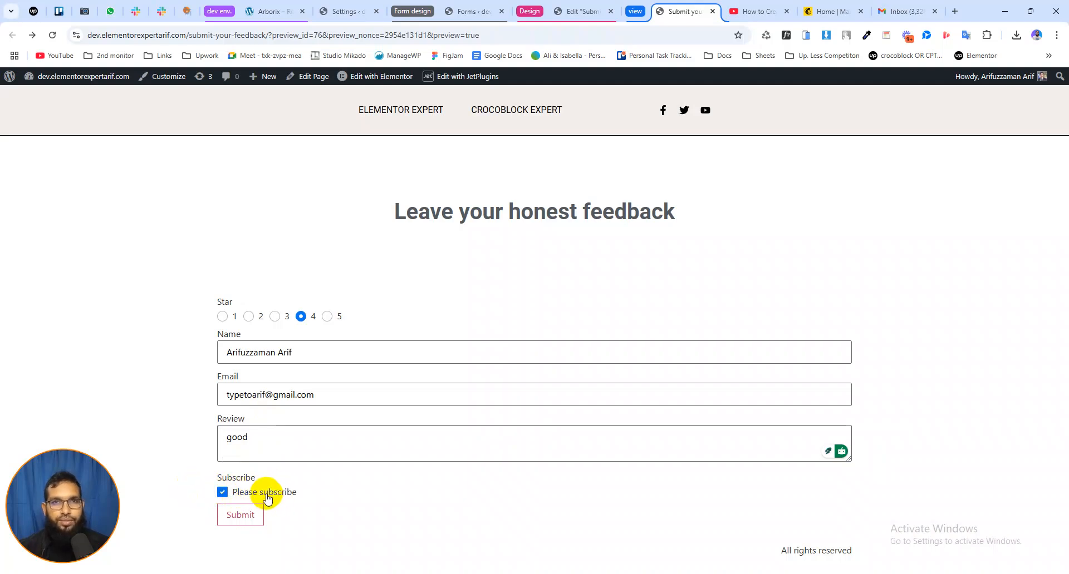
left_click(223, 492)
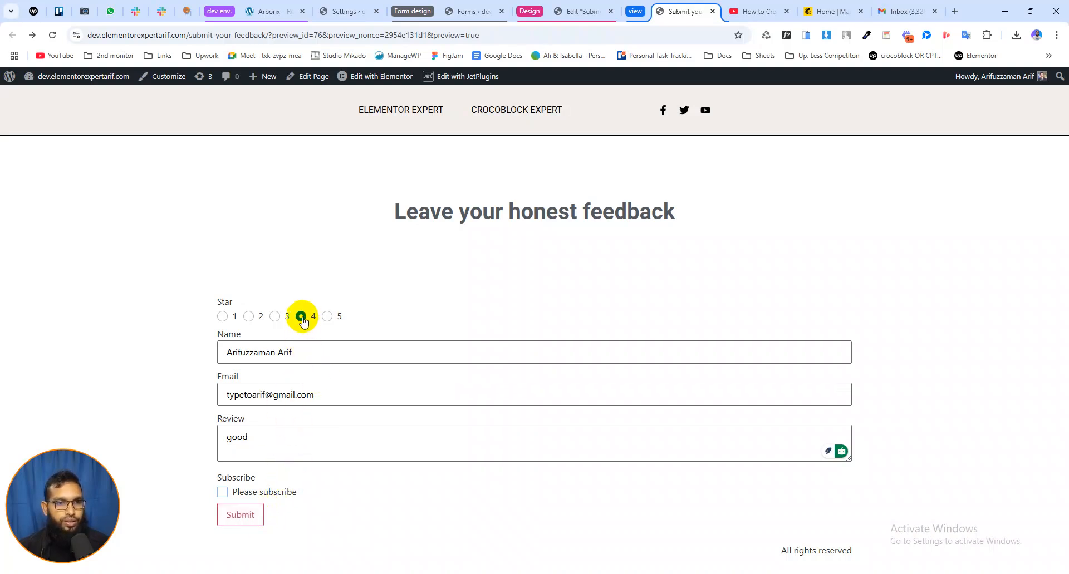
left_click(245, 515)
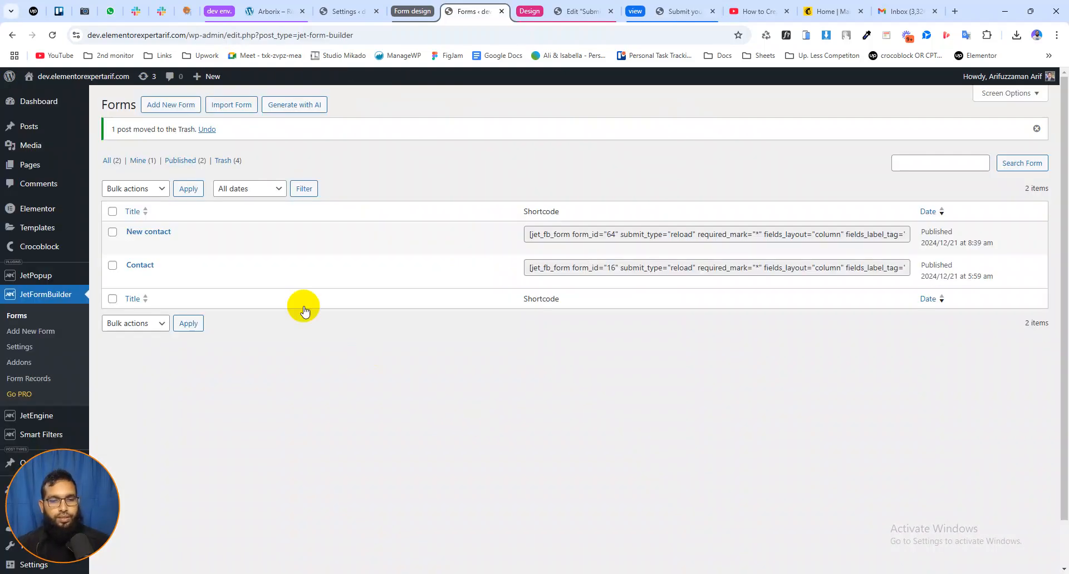
Create a new form titled "Feedback form" and start it from scratch
left_click(169, 104)
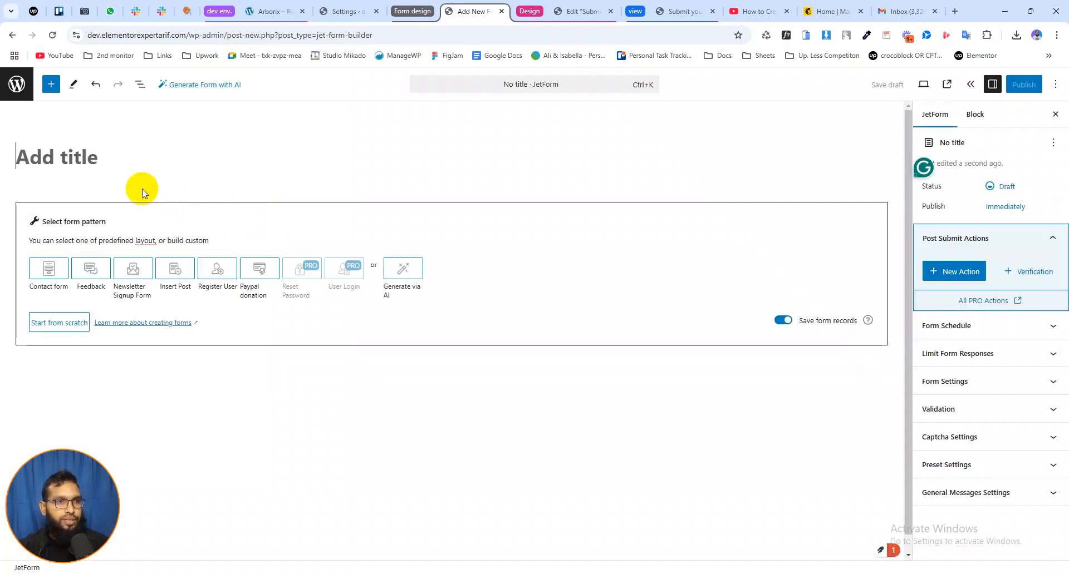
left_click(71, 161)
type("Fee")
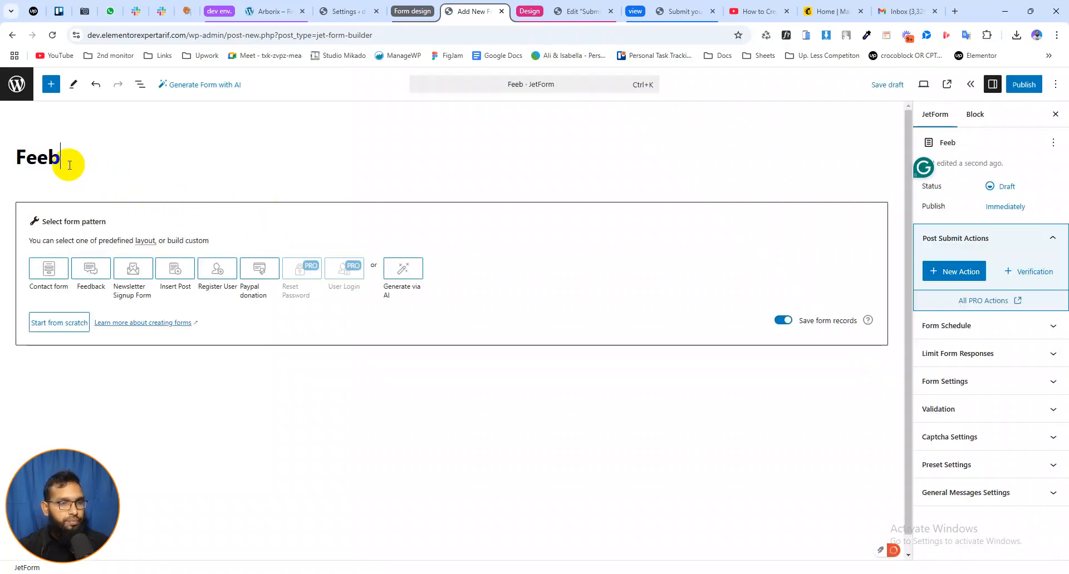
type("dback form")
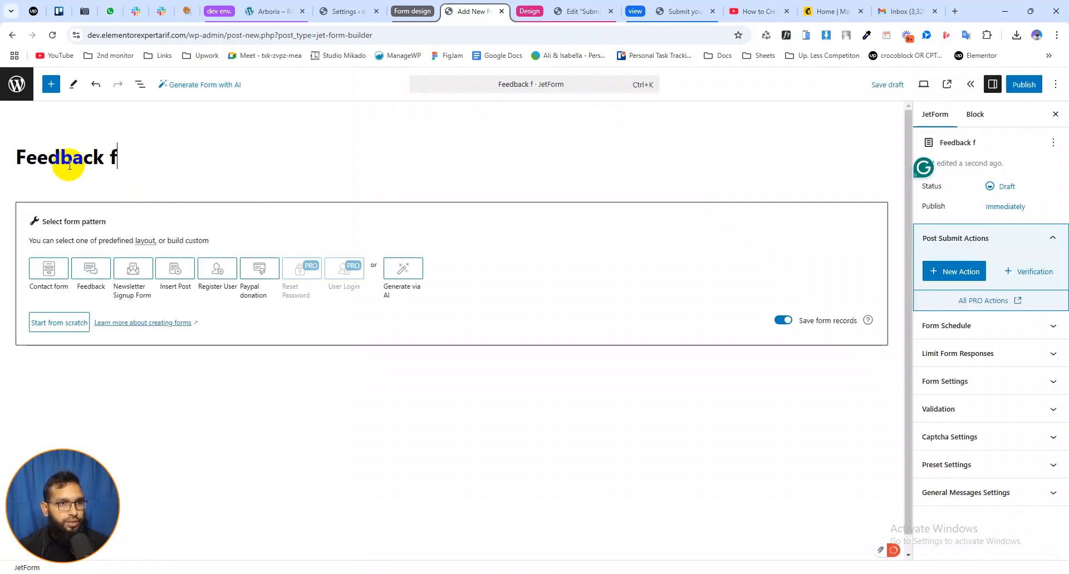
left_click(56, 324)
Delete the default Text field from the new form
scroll(143, 331, "down", 2)
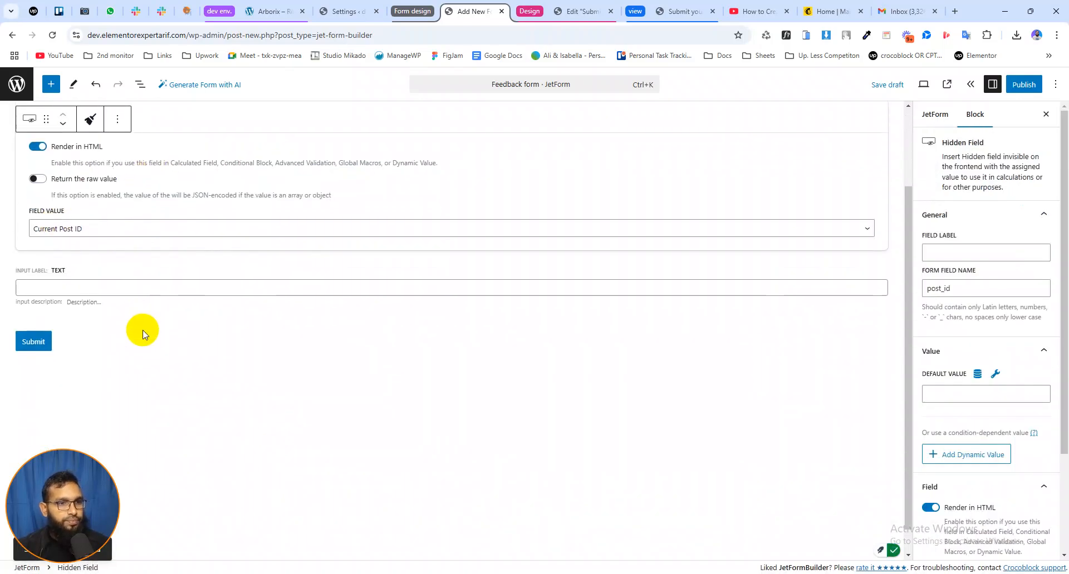
left_click(78, 266)
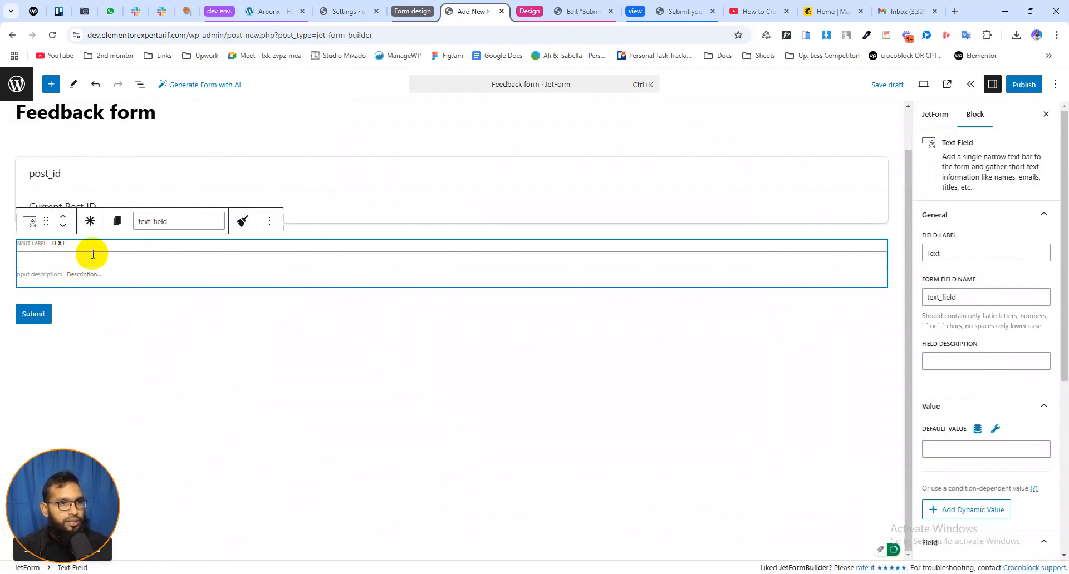
left_click(269, 223)
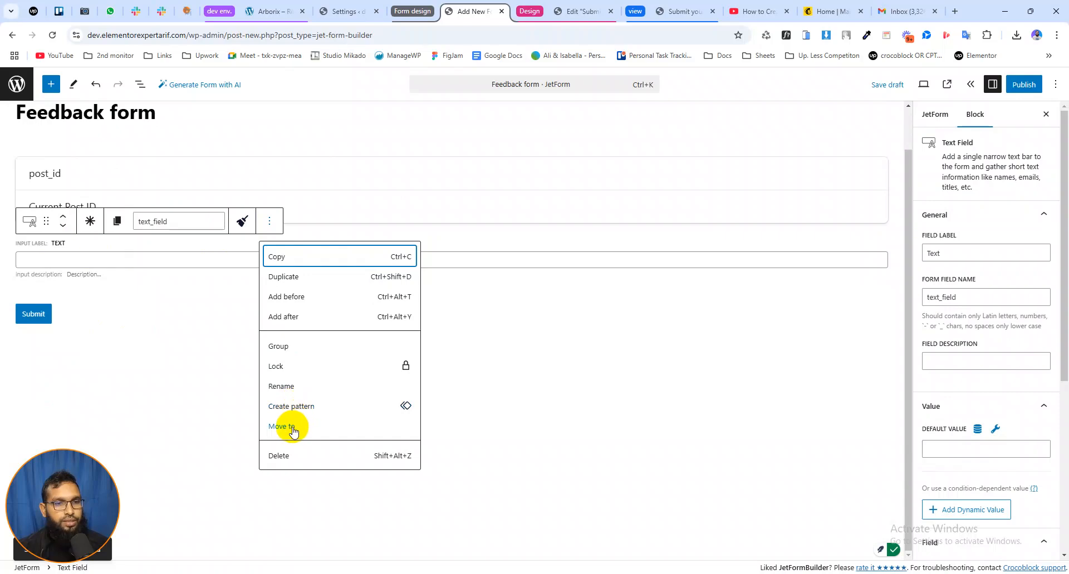
left_click(289, 461)
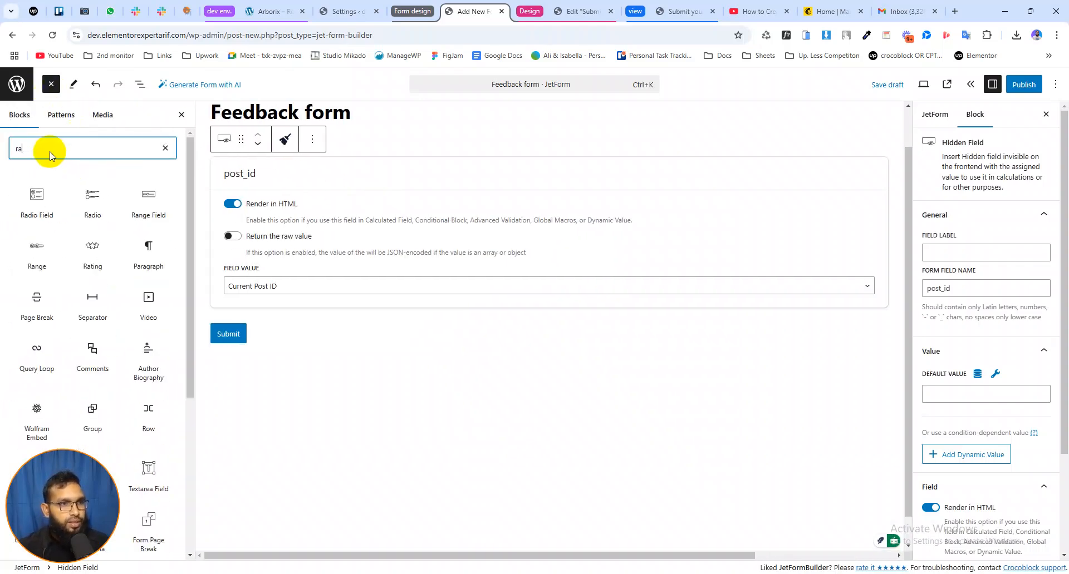
Add a Radio Field block above the submit button and label it "Rate us"
type("di")
mouse_move(95, 199)
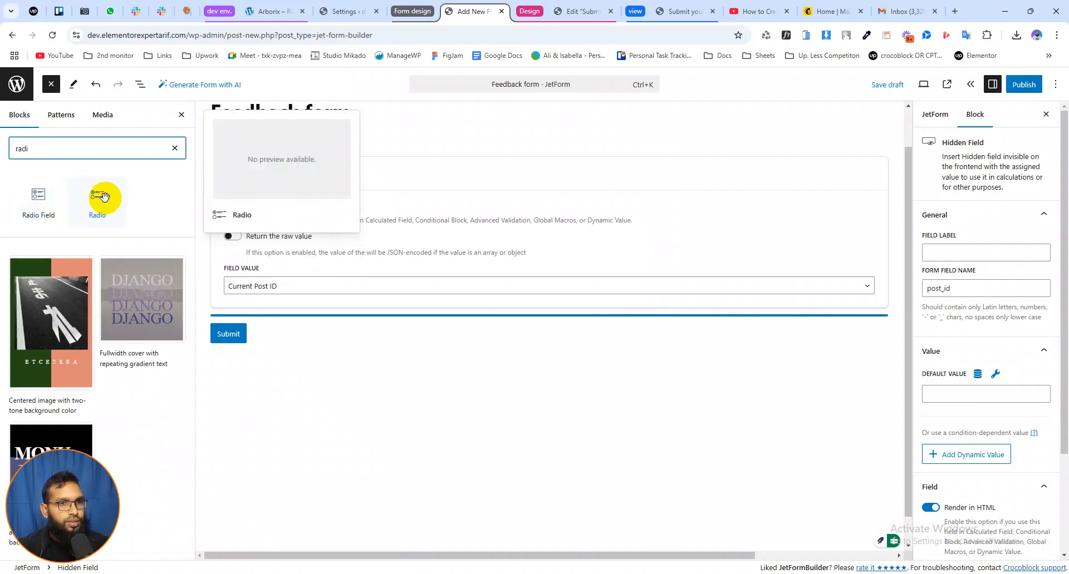
mouse_move(44, 199)
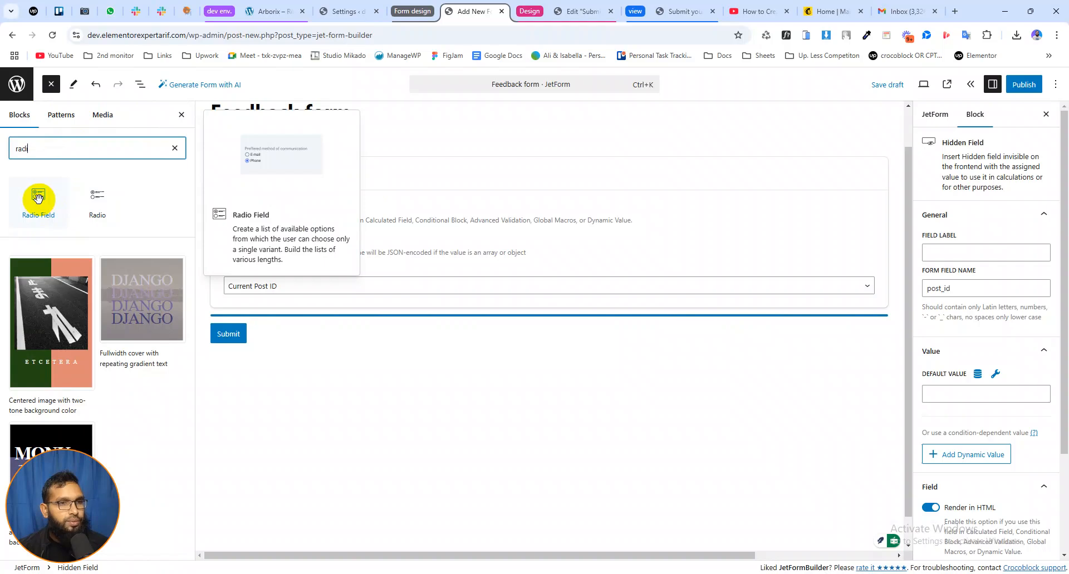
left_click(36, 198)
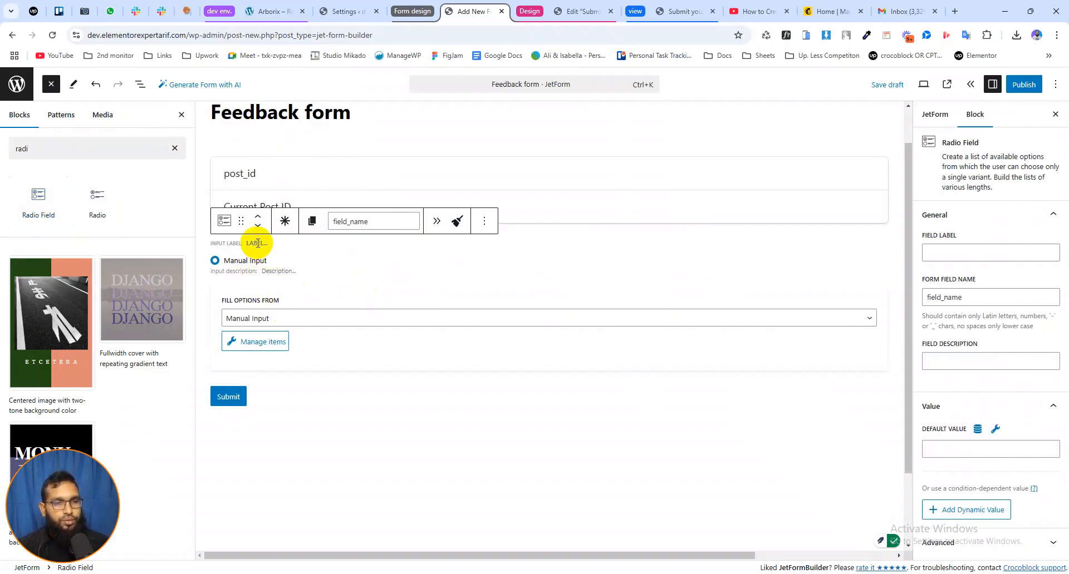
type("St")
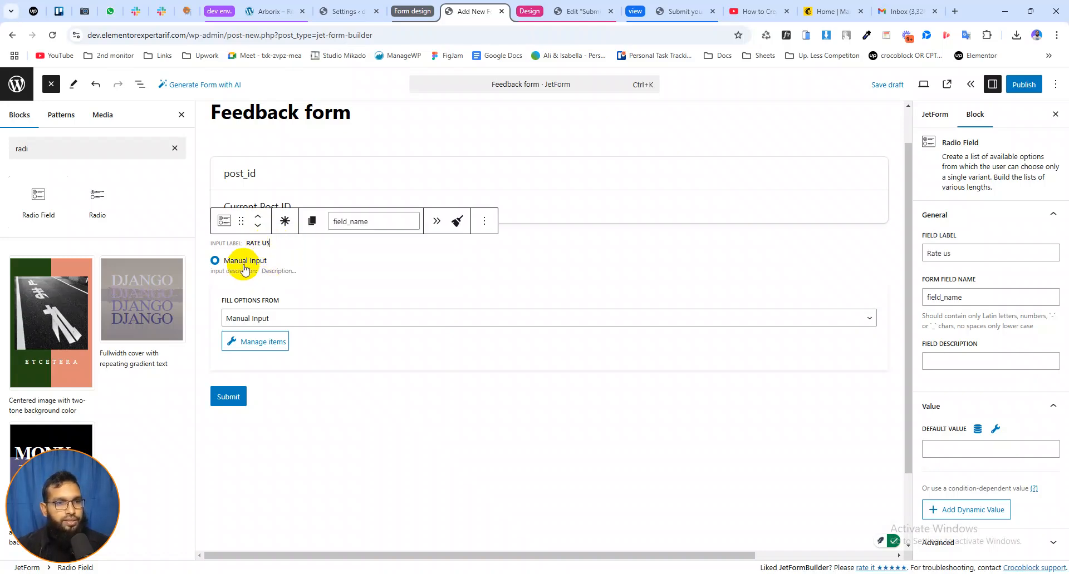
Fill the Rate us options by Generate Dynamically, using the generator function "Numbers range by manual input"
left_click(267, 319)
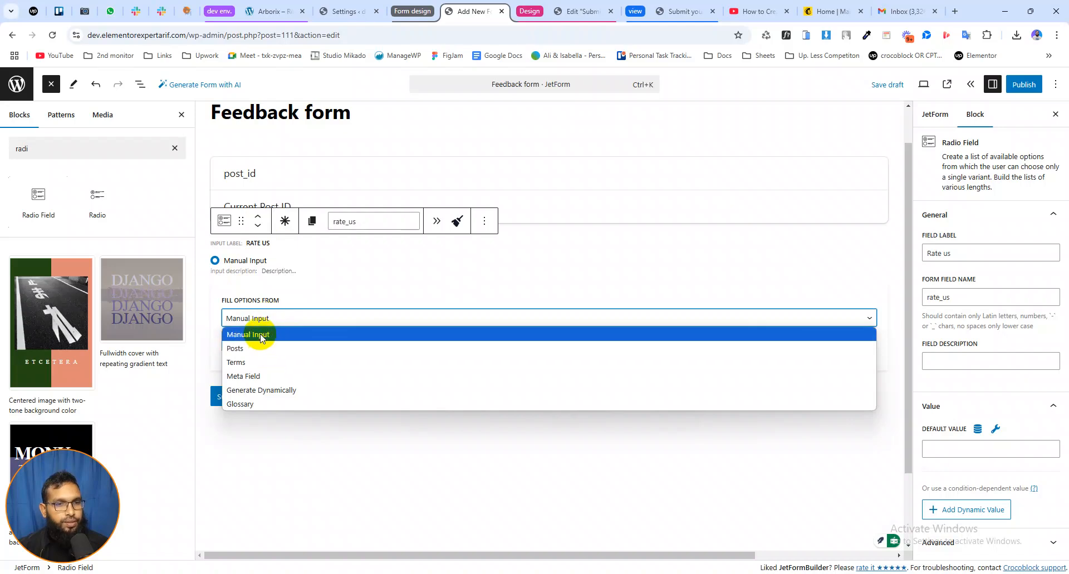
left_click(252, 318)
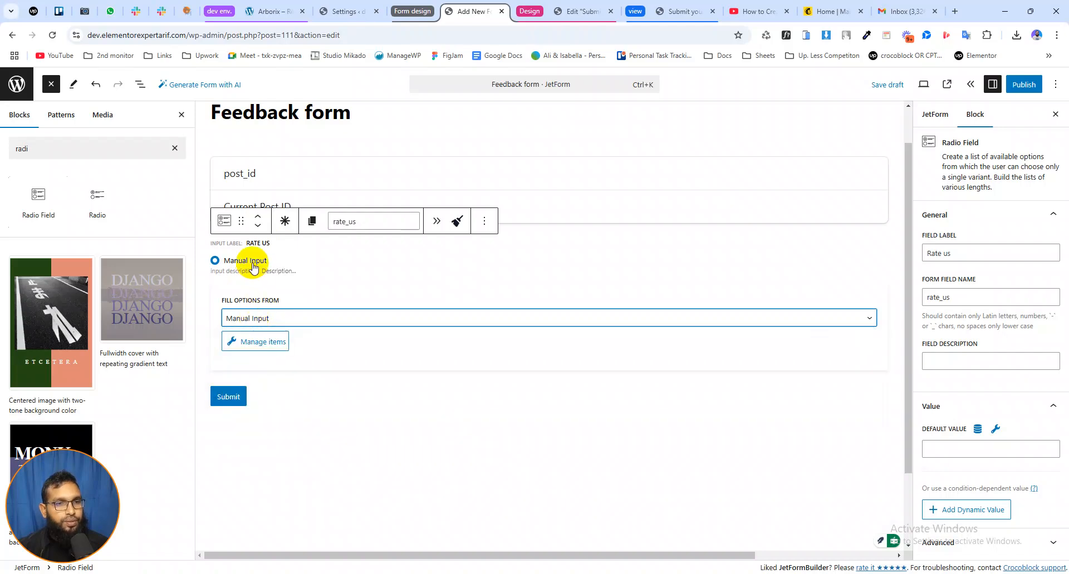
left_click(265, 320)
left_click(273, 390)
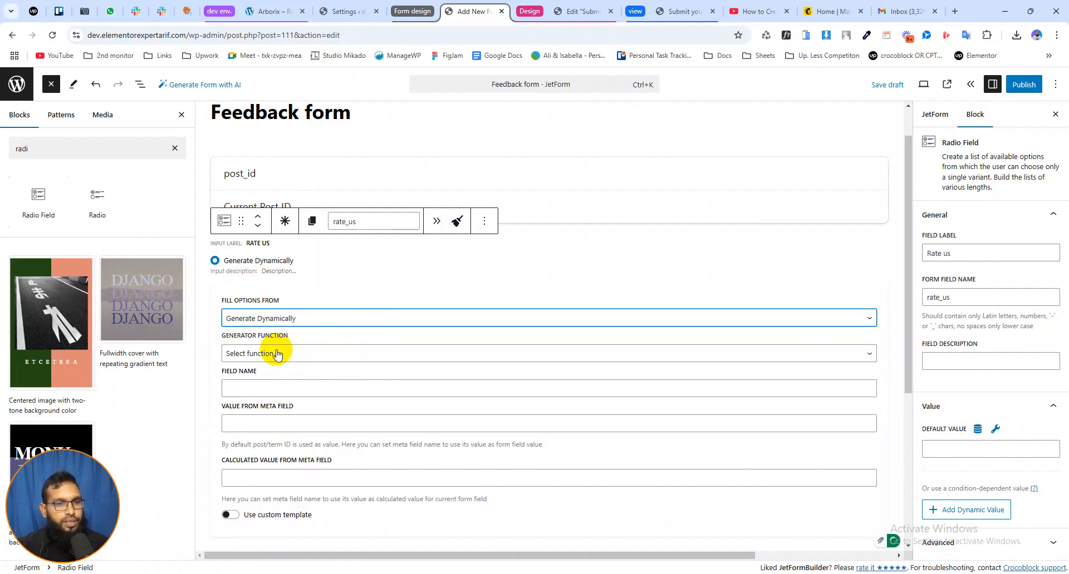
scroll(301, 342, "down", 1)
left_click(252, 298)
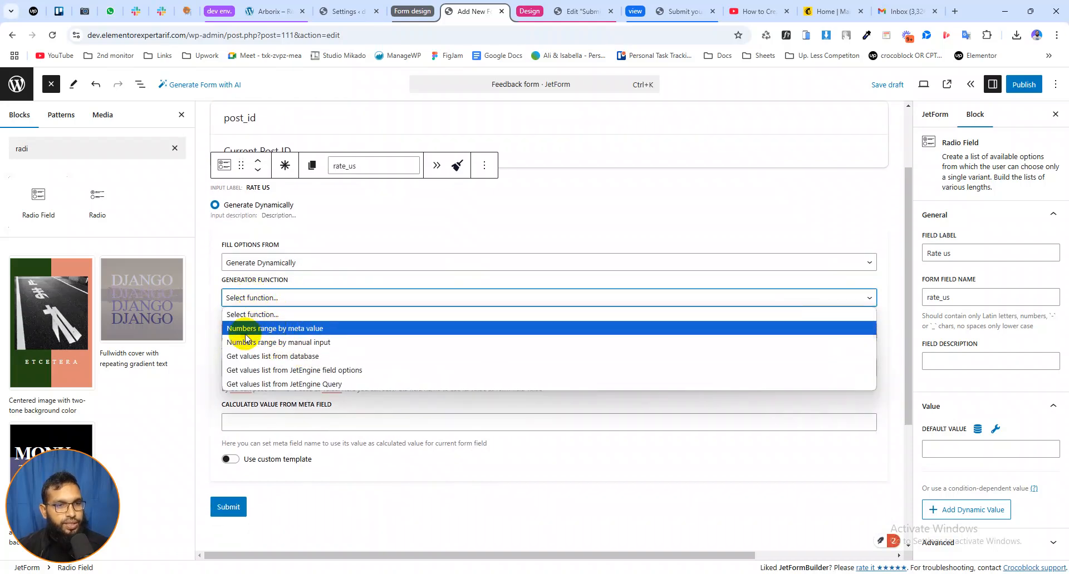
left_click(291, 342)
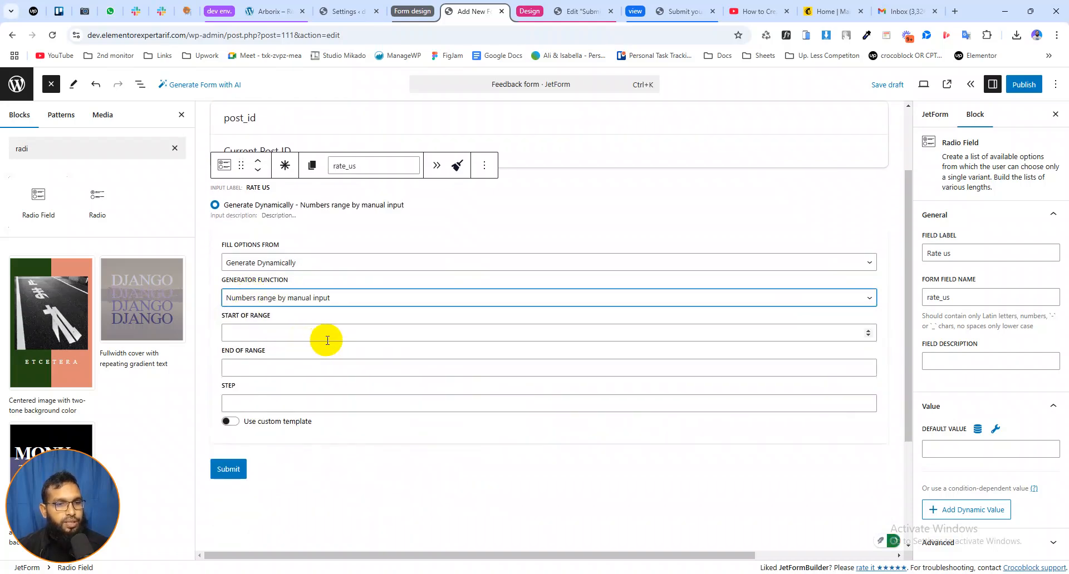
Set the Rate us number range to start at 1 and end at 5 with a step of 1
left_click(255, 334)
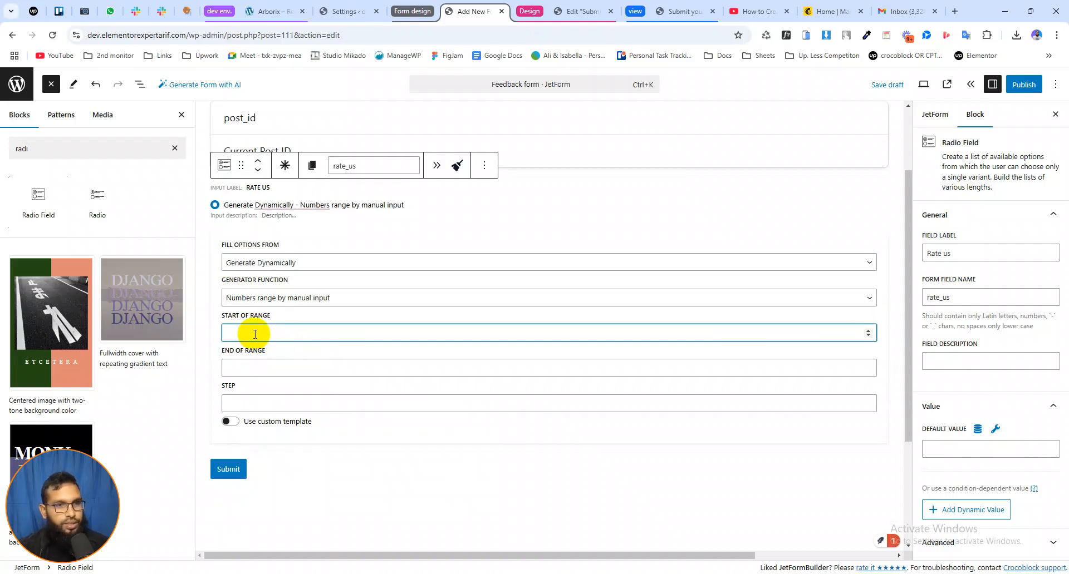
left_click(246, 368)
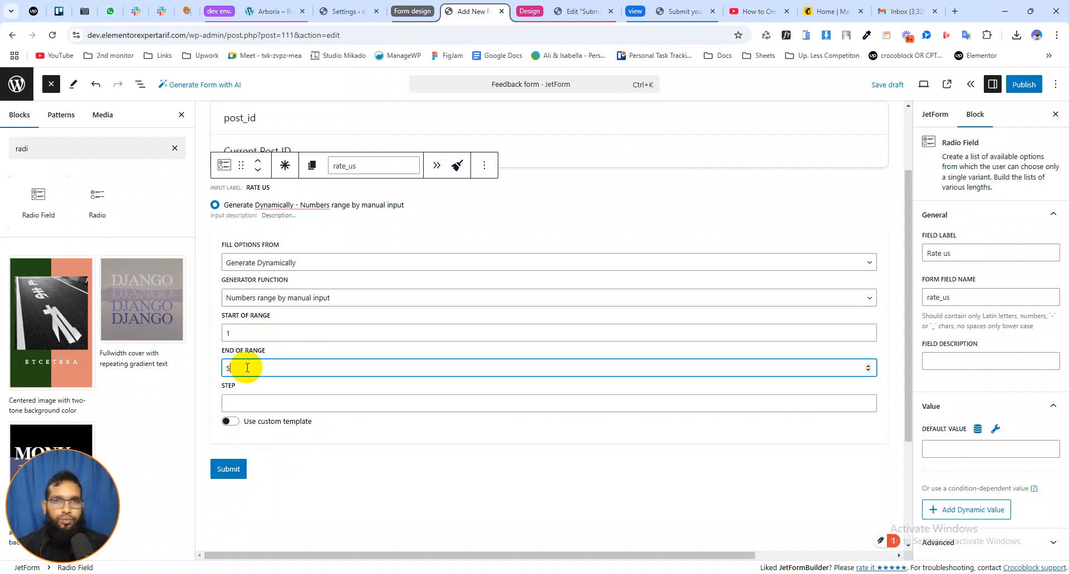
left_click(239, 333)
left_click(236, 368)
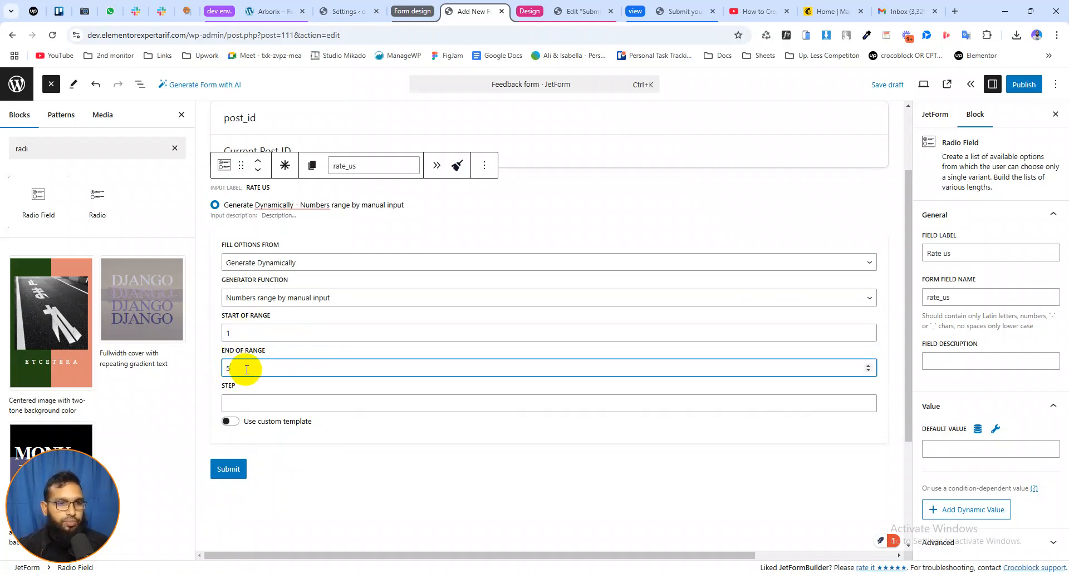
left_click(241, 400)
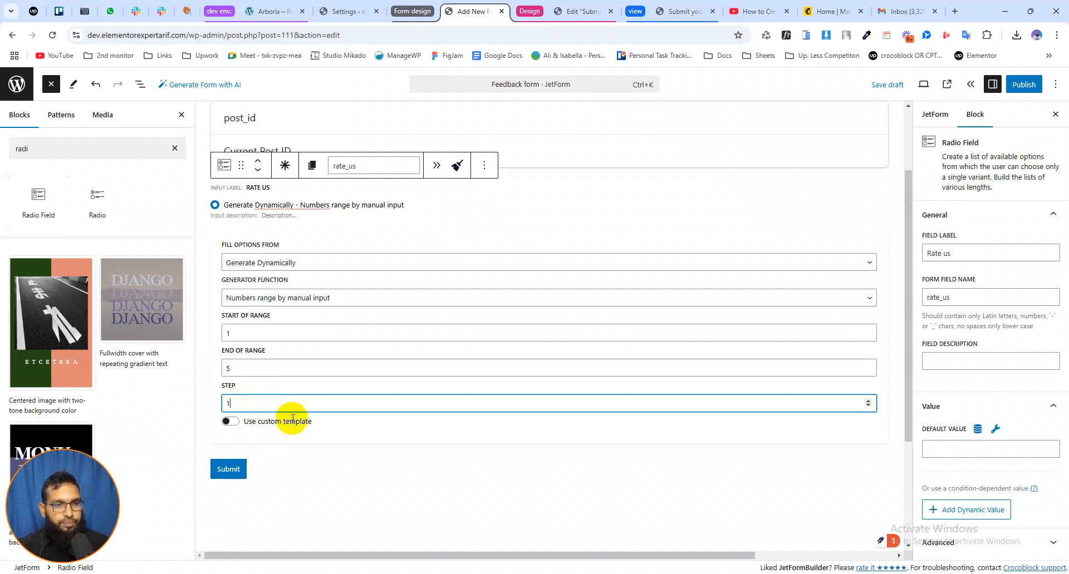
mouse_move(290, 213)
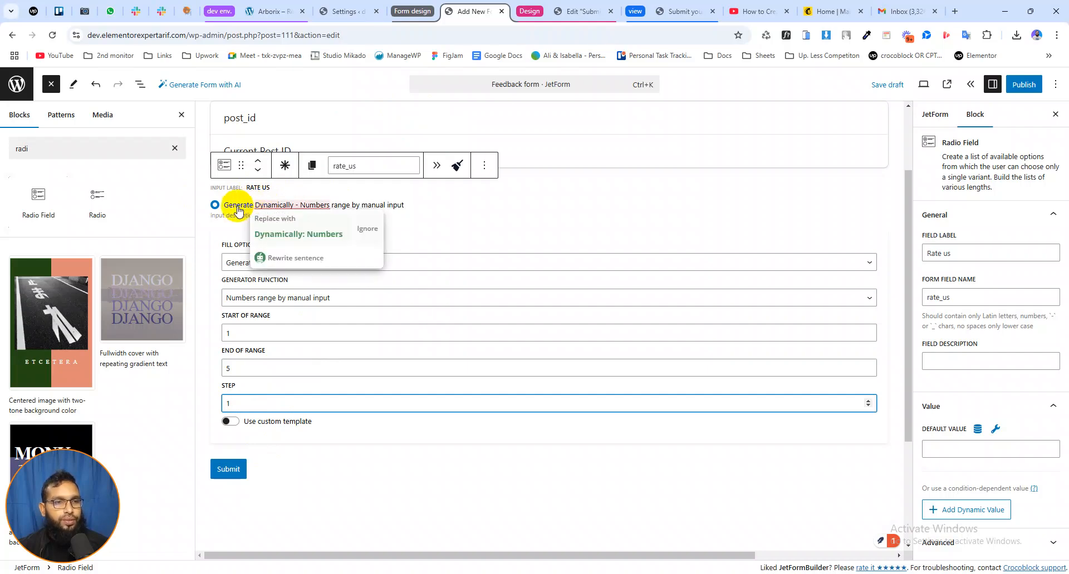
Add a Text Field block below the Rate us field and label it "Name"
left_click(173, 148)
type("text")
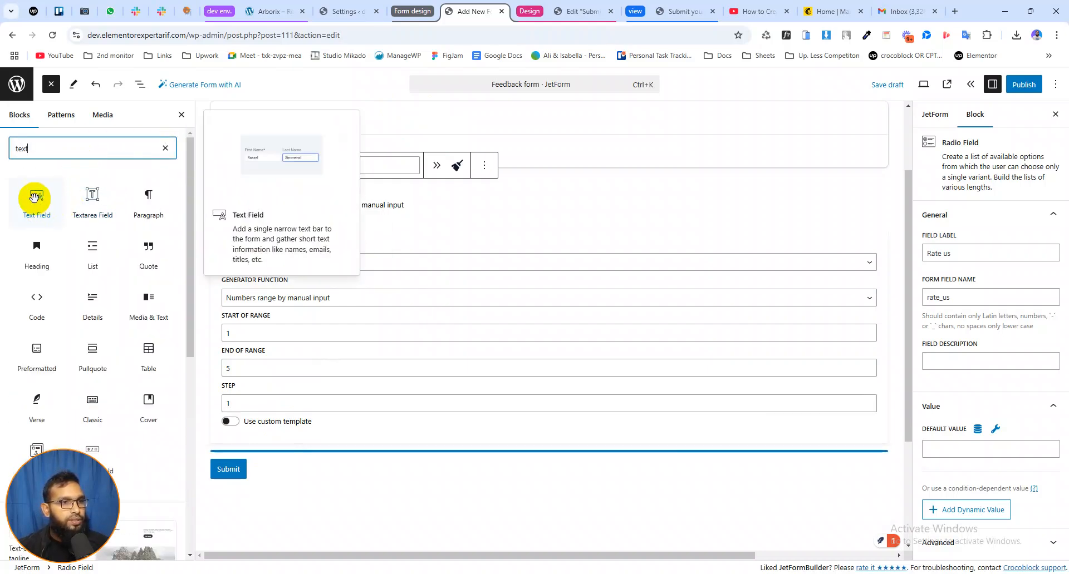
left_click(34, 203)
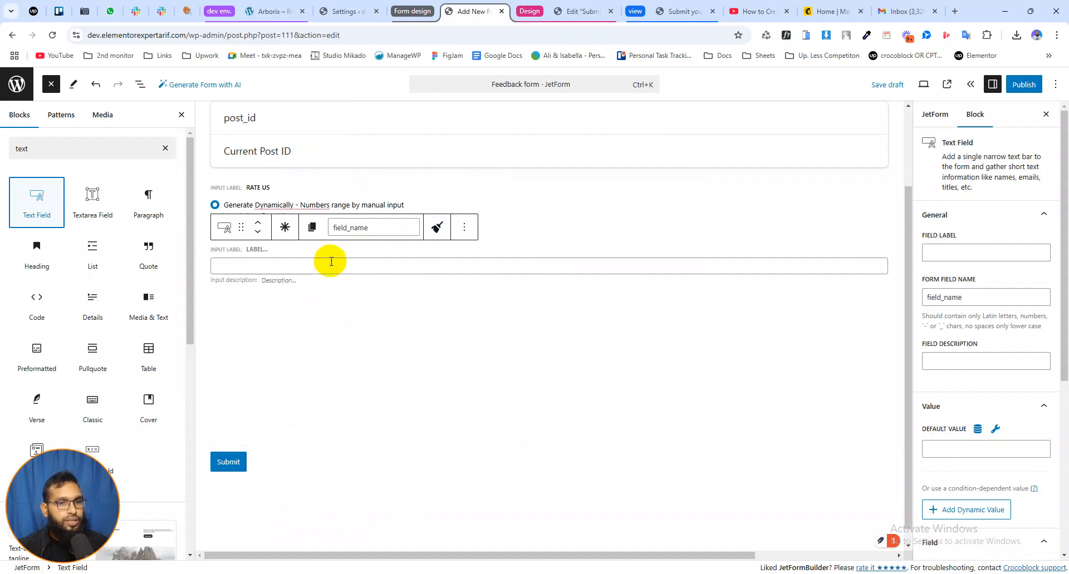
left_click(258, 249)
type("Name")
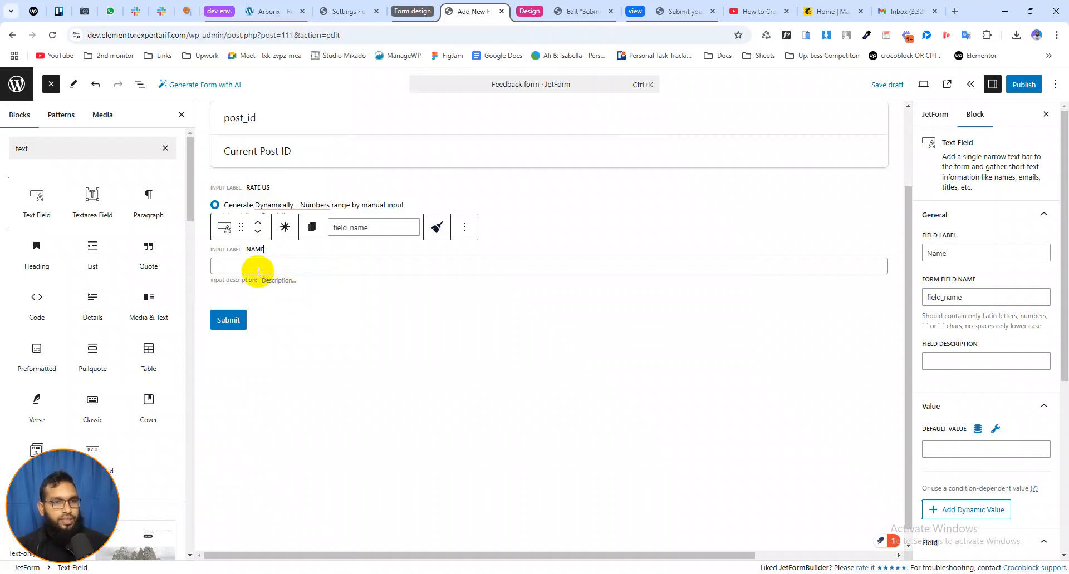
left_click(53, 148)
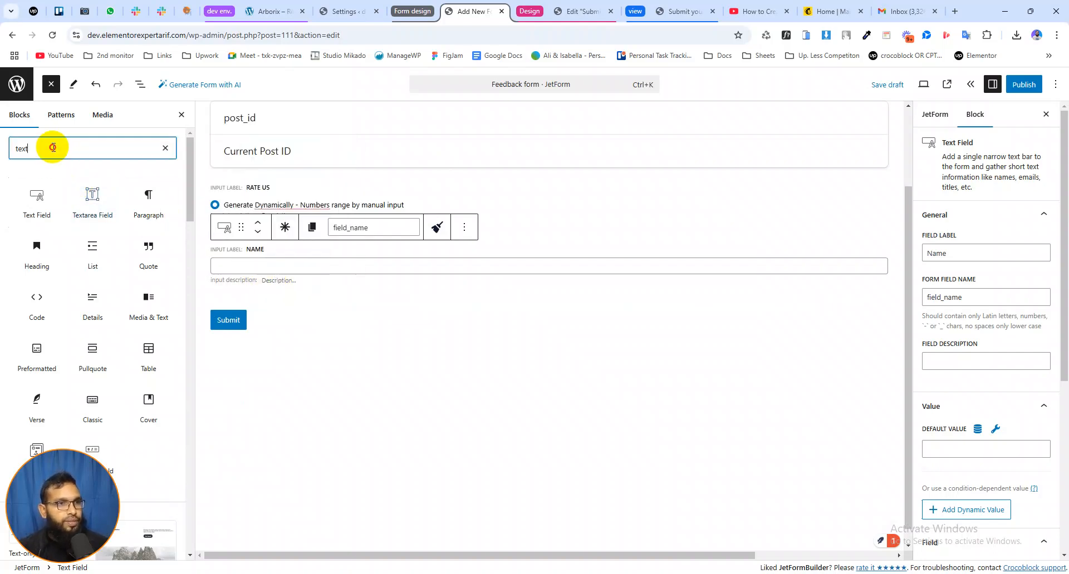
Add a Text Field block below the Name field and label it "Email"
left_click(165, 149)
type("text")
left_click(40, 199)
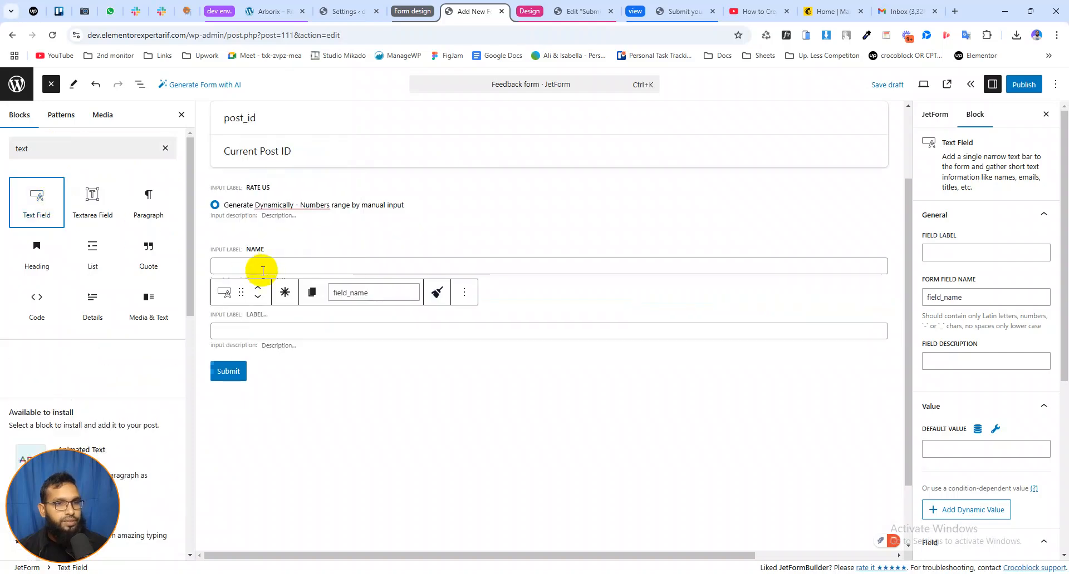
left_click(264, 317)
type("Email")
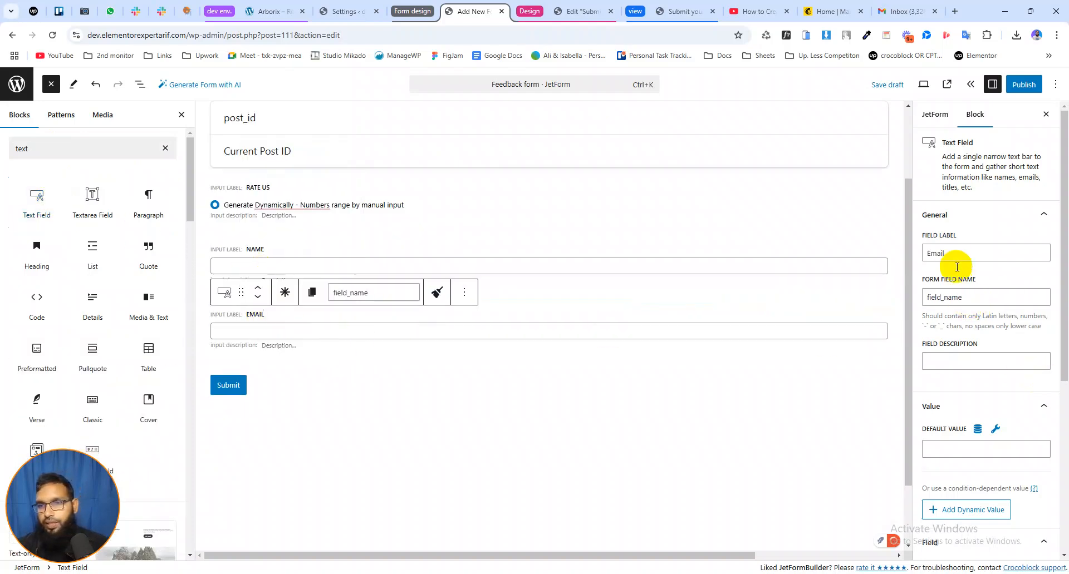
Set the Email field's field type to Email
left_click(1021, 222)
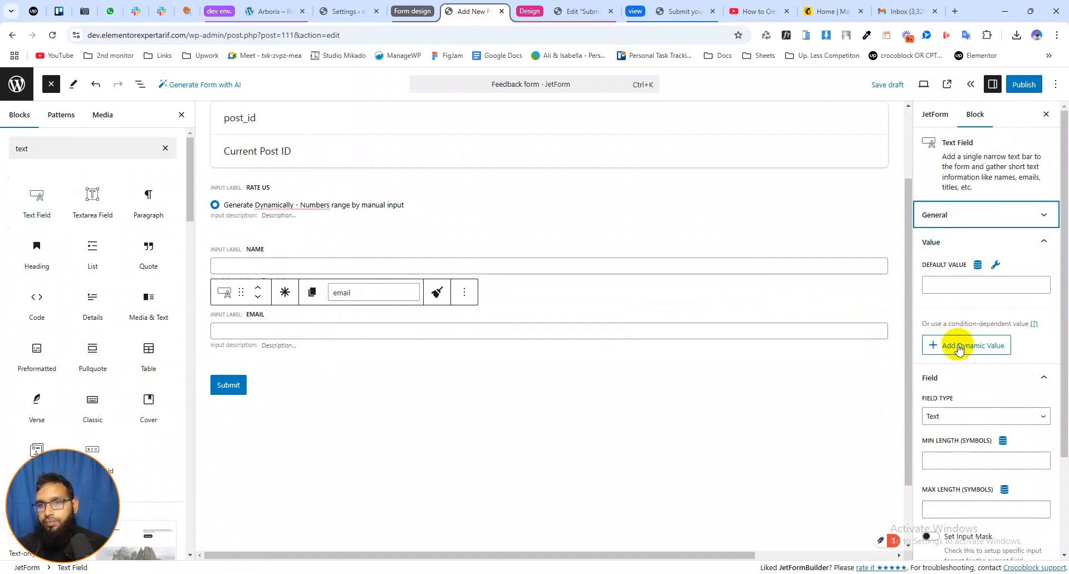
left_click(954, 421)
left_click(941, 447)
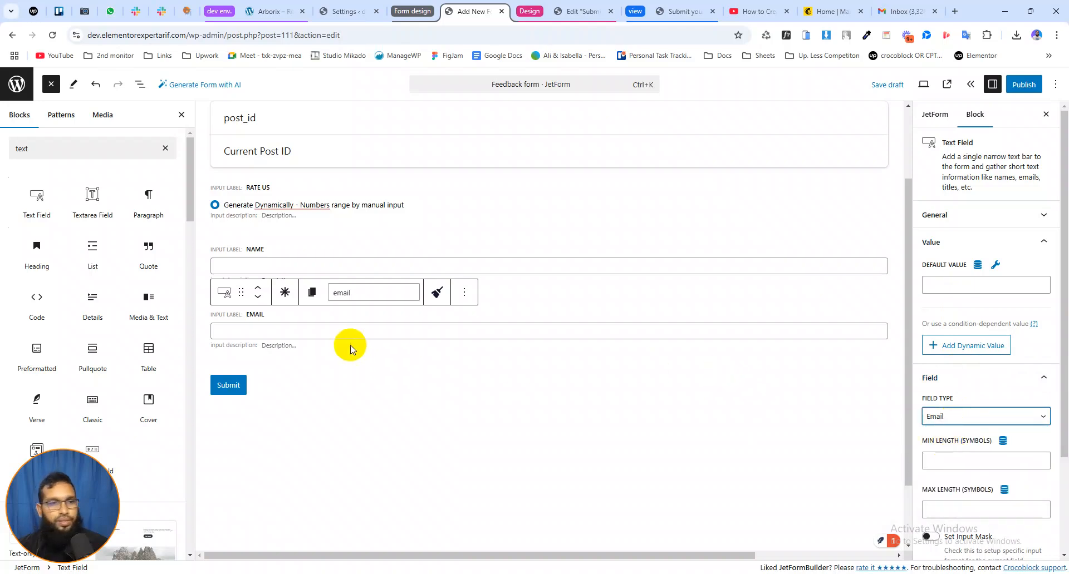
Add a Textarea Field block below the Email field and label it "Write a detail review"
left_click(92, 197)
left_click(258, 379)
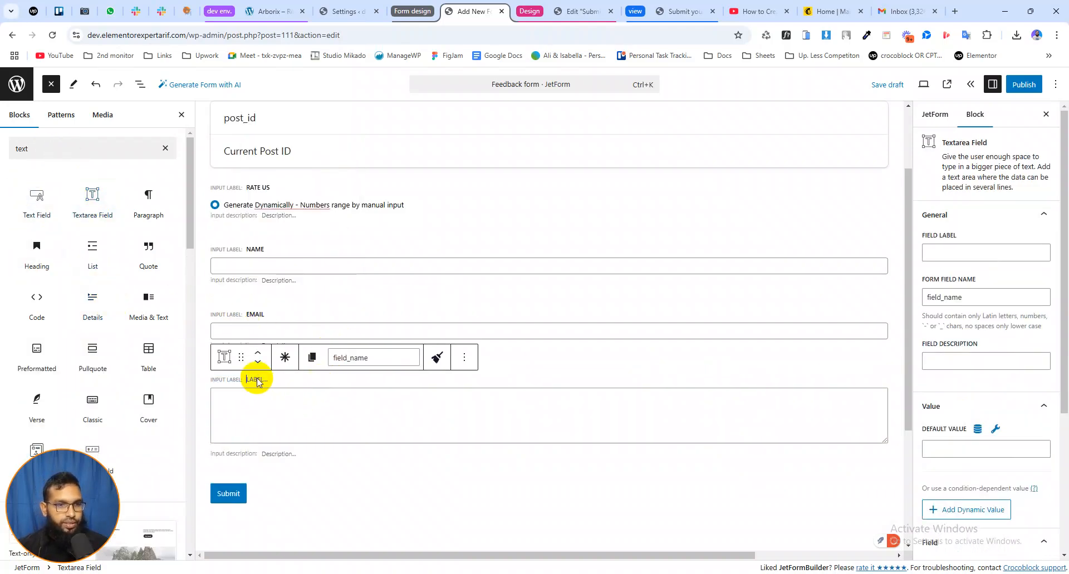
type("W")
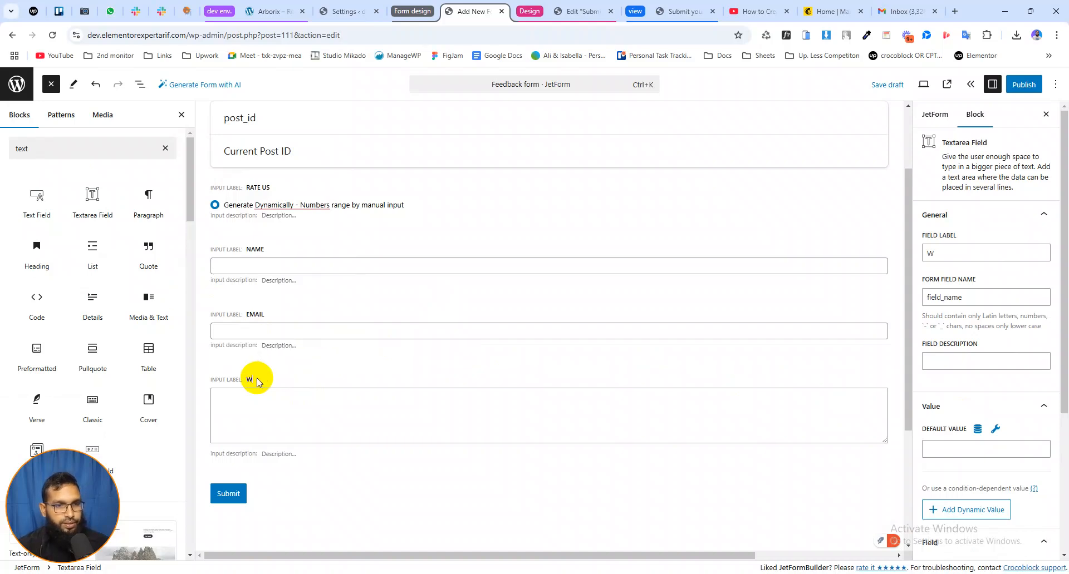
type("rite a detail review")
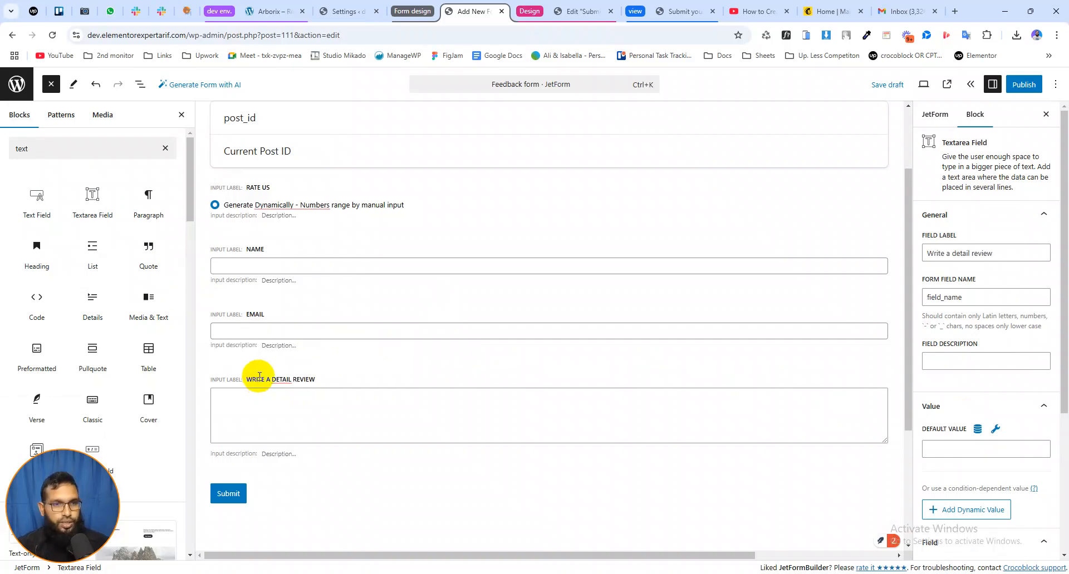
Add a Checkbox Field block below the review textarea and label it "Subscribe to our newsletter"
left_click(165, 149)
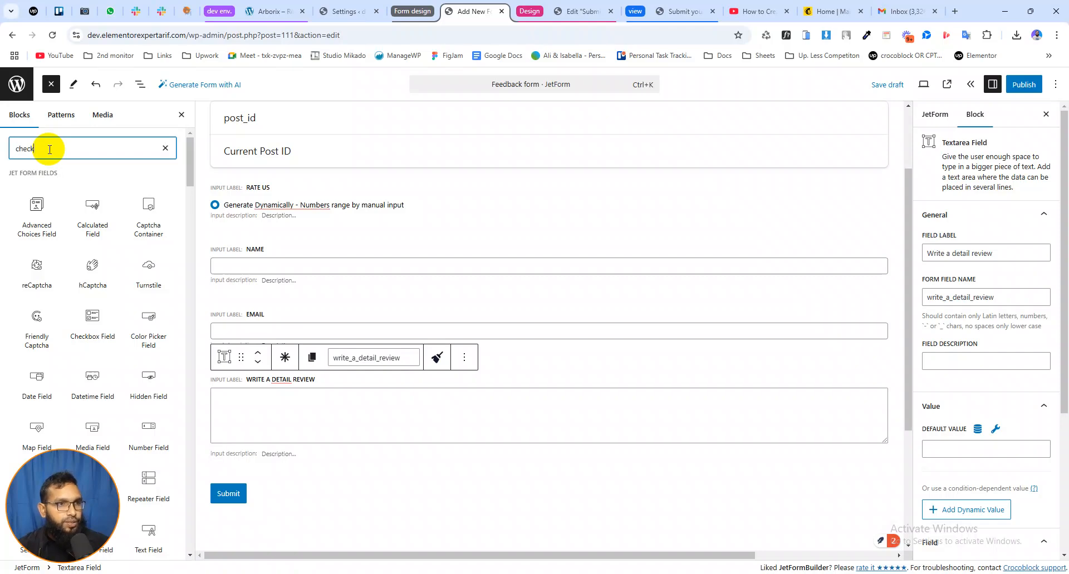
mouse_move(45, 207)
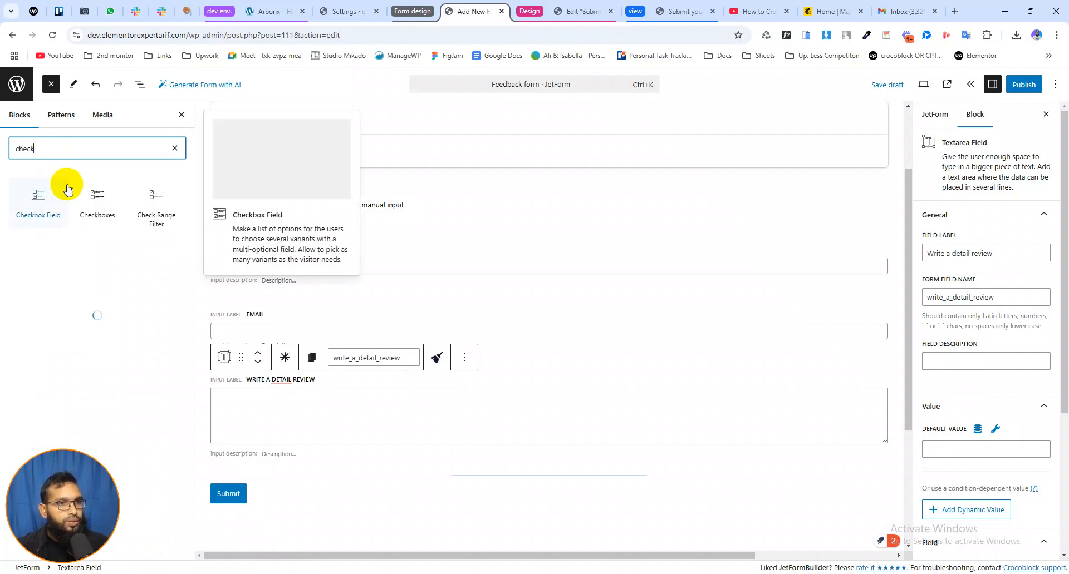
left_click(45, 207)
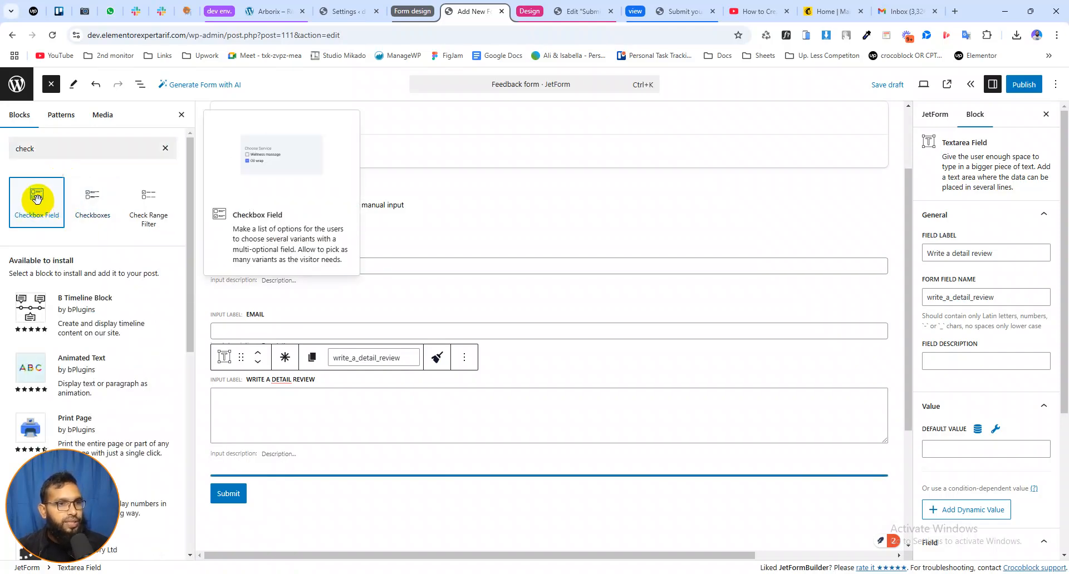
scroll(317, 405, "down", 2)
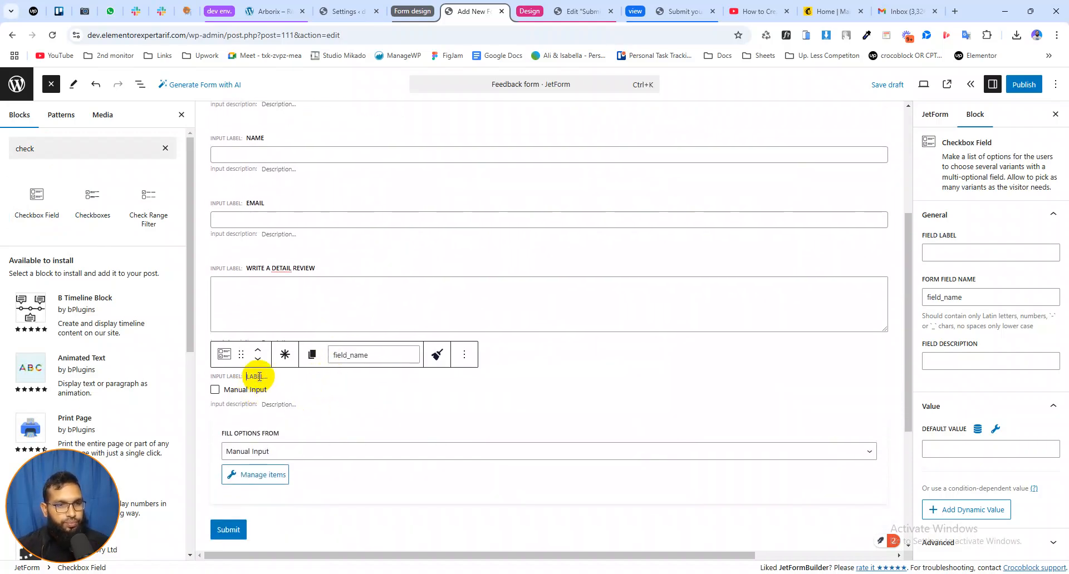
type("Sub")
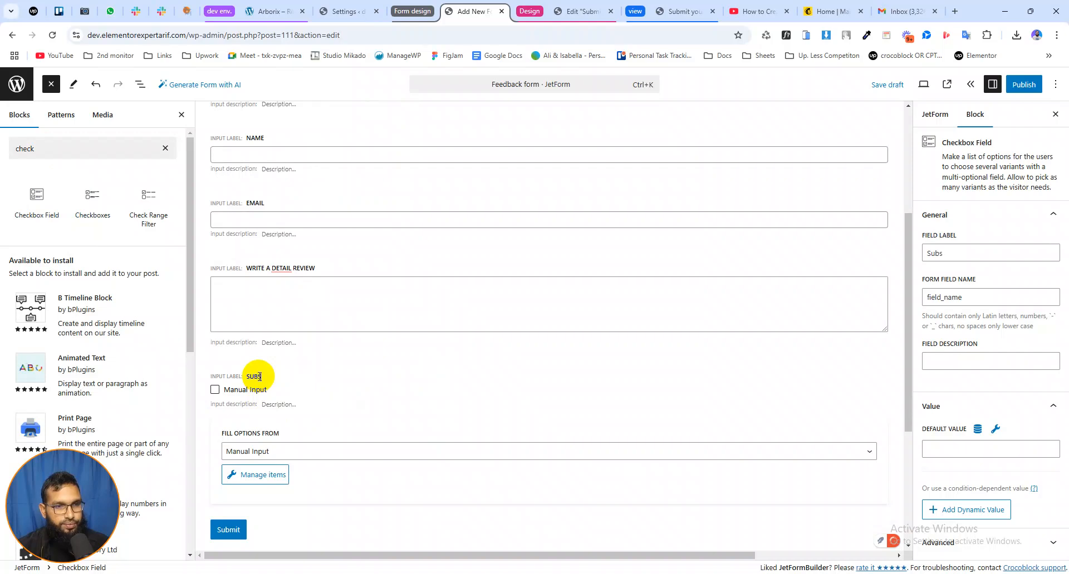
type("scribe to our newsletter")
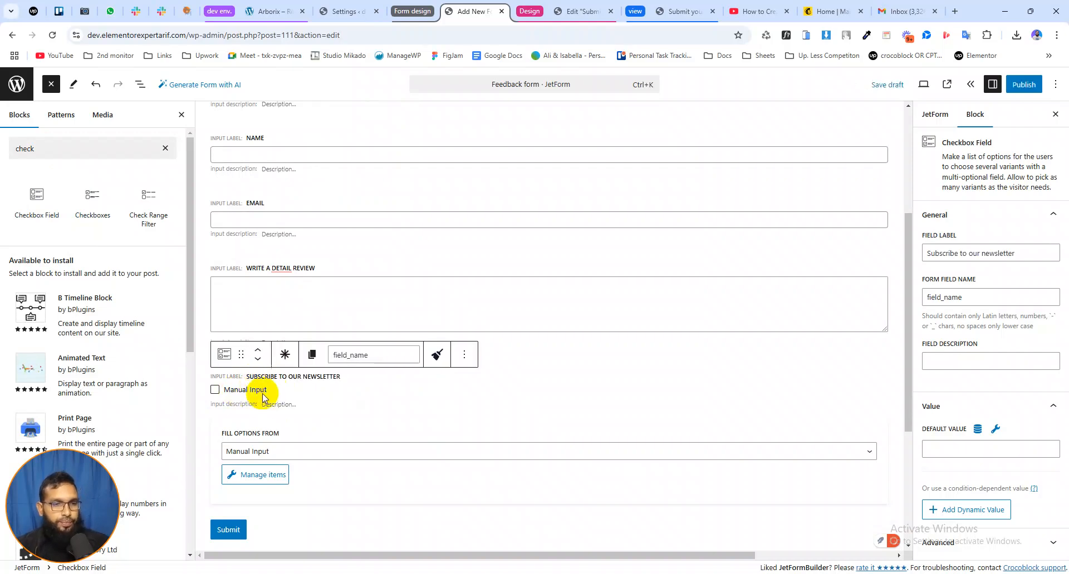
left_click(260, 394)
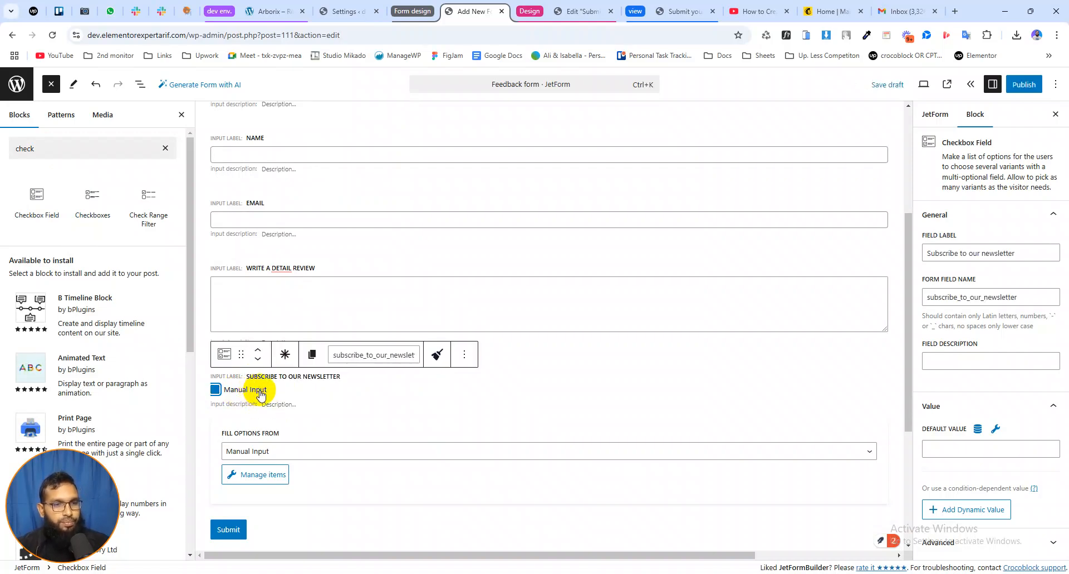
left_click(260, 394)
left_click(290, 452)
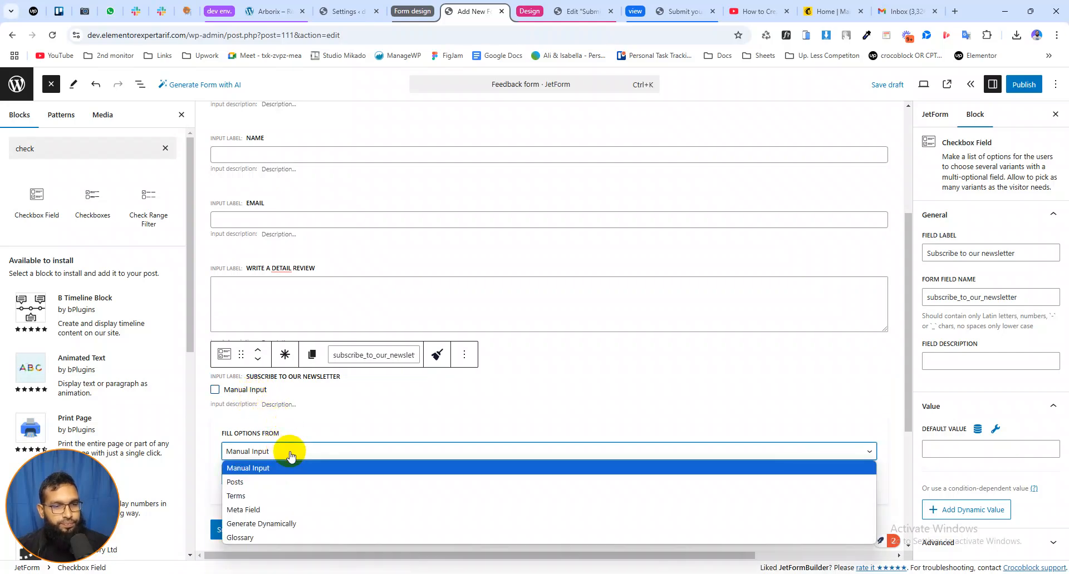
left_click(290, 452)
Add a manual option to the newsletter checkbox field with the label "Please subscribe" and the value "subs"
scroll(311, 452, "down", 1)
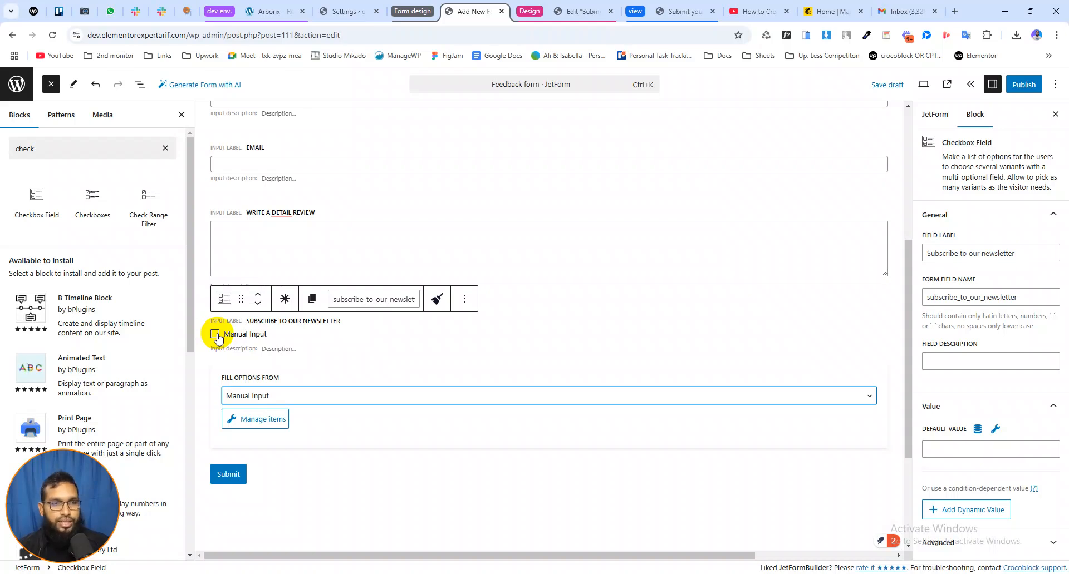
left_click(262, 420)
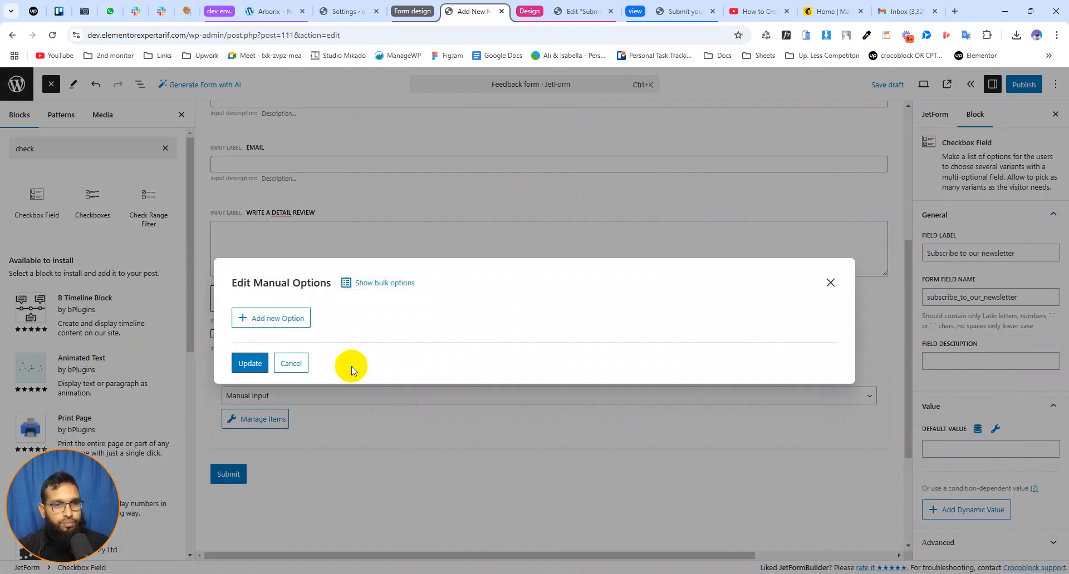
left_click(274, 323)
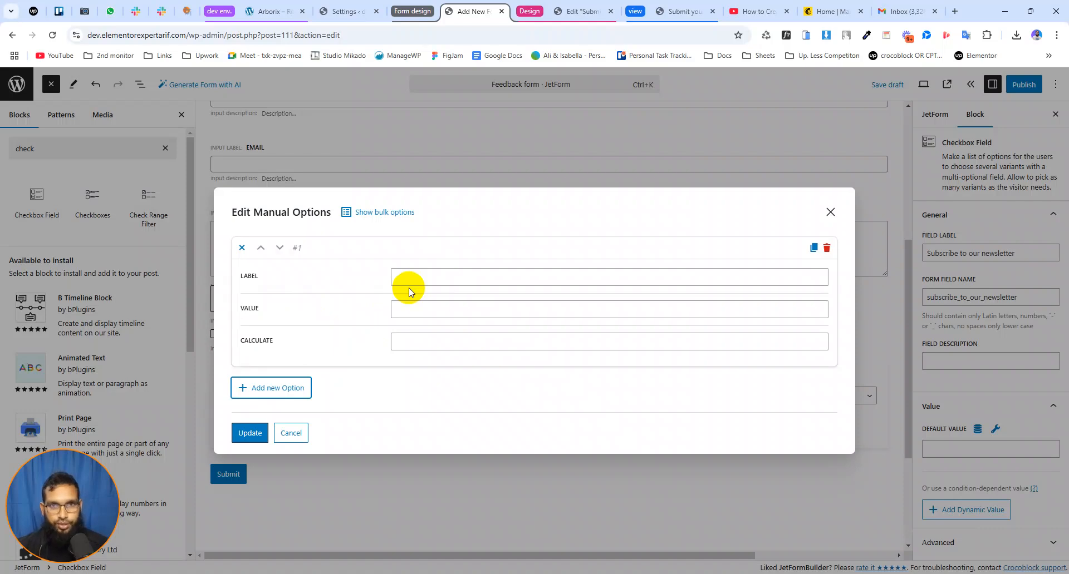
left_click(420, 277)
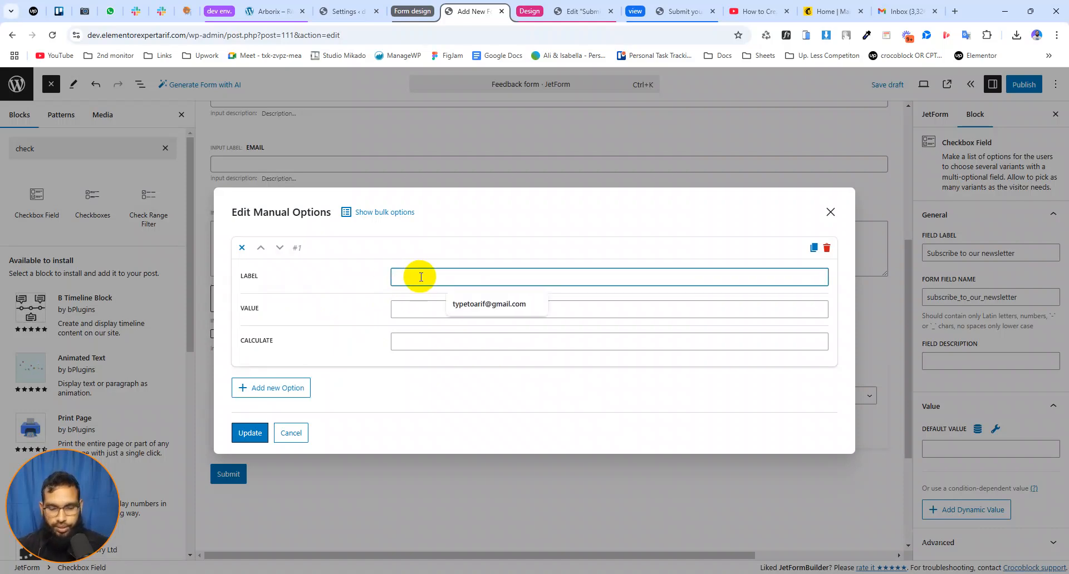
type("Please subscribe")
left_click(409, 309)
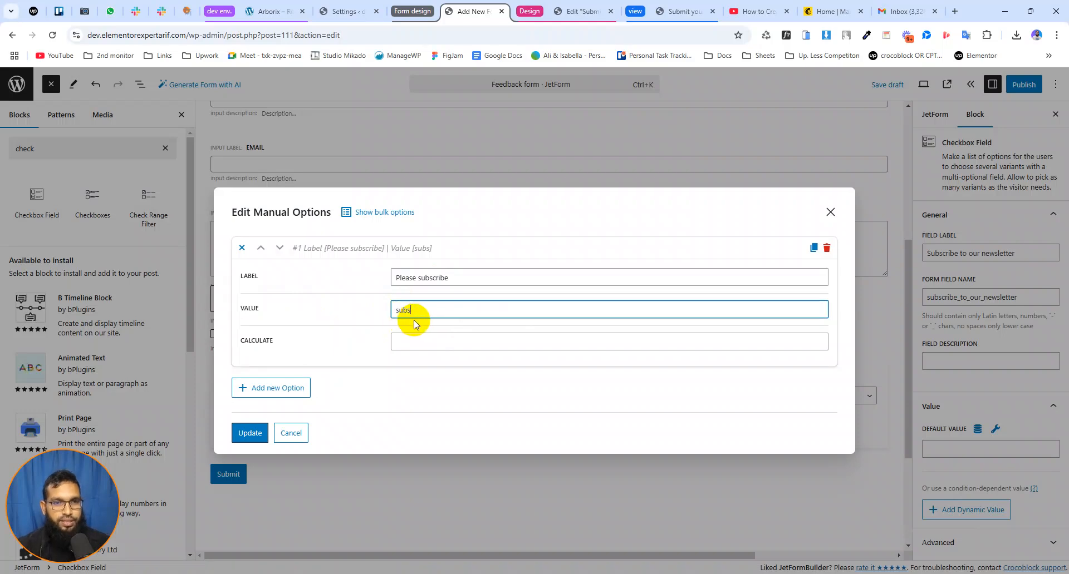
double_click(418, 310)
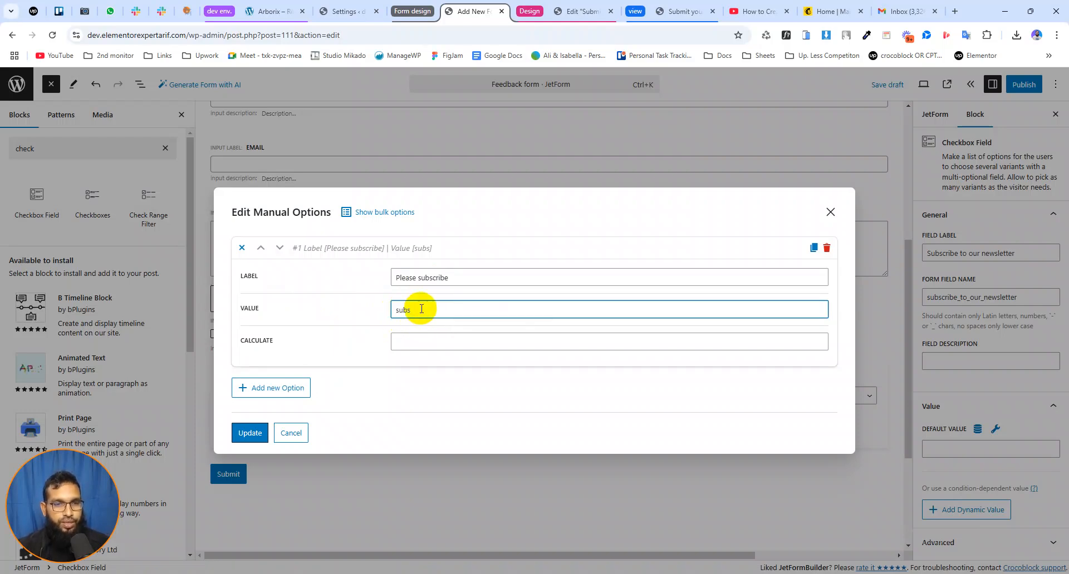
left_click(250, 432)
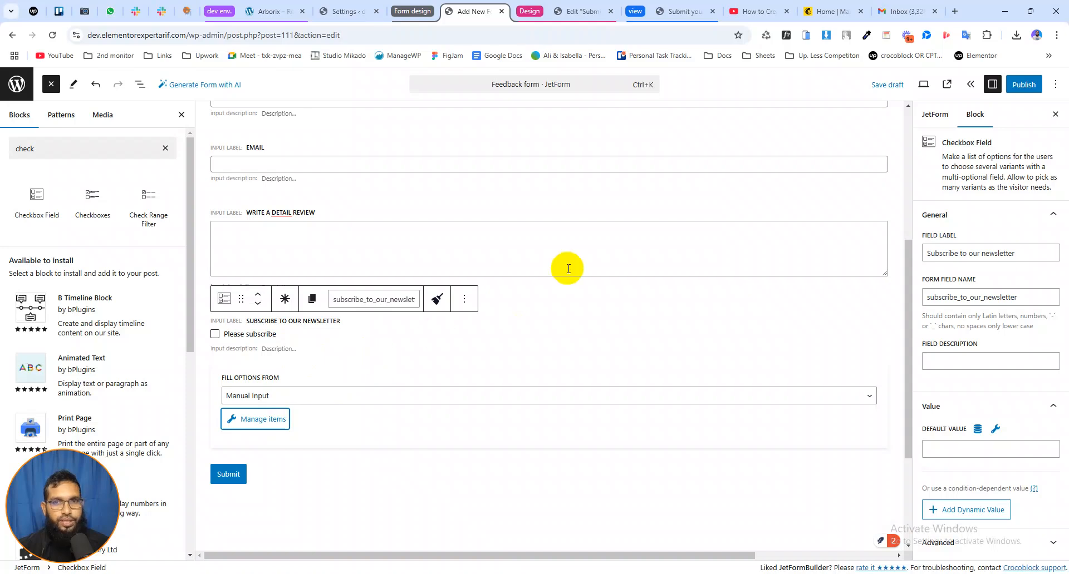
Publish the feedback form and reload the feedback page in the Elementor editor
left_click(1024, 86)
left_click(1030, 88)
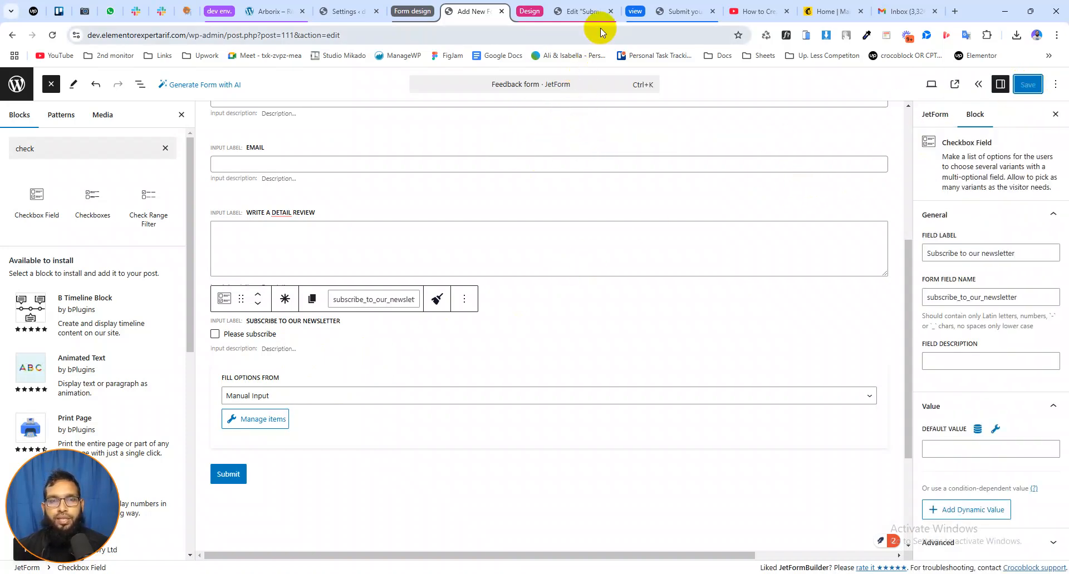
left_click(589, 11)
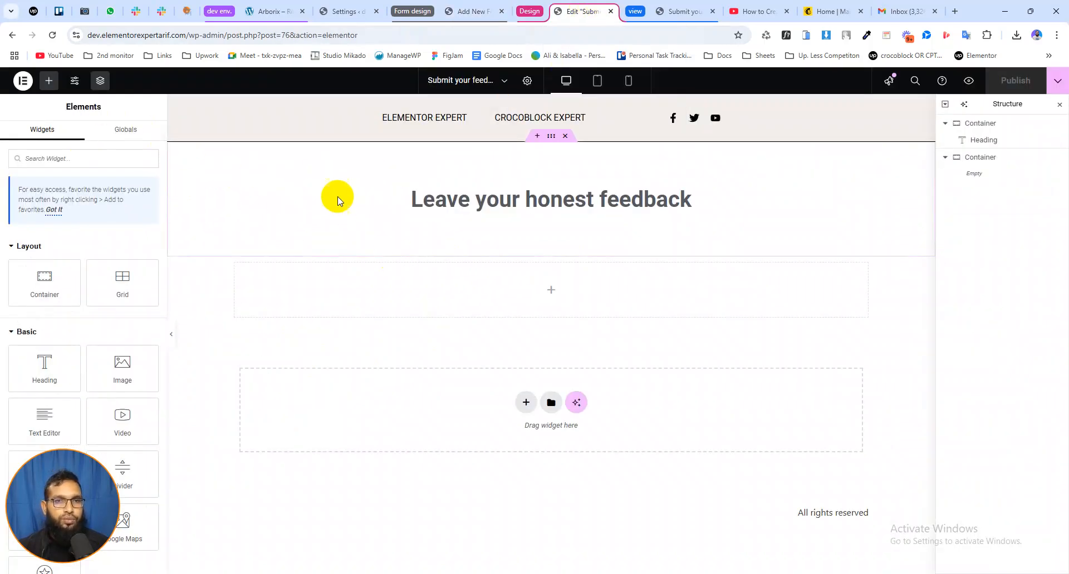
left_click(53, 35)
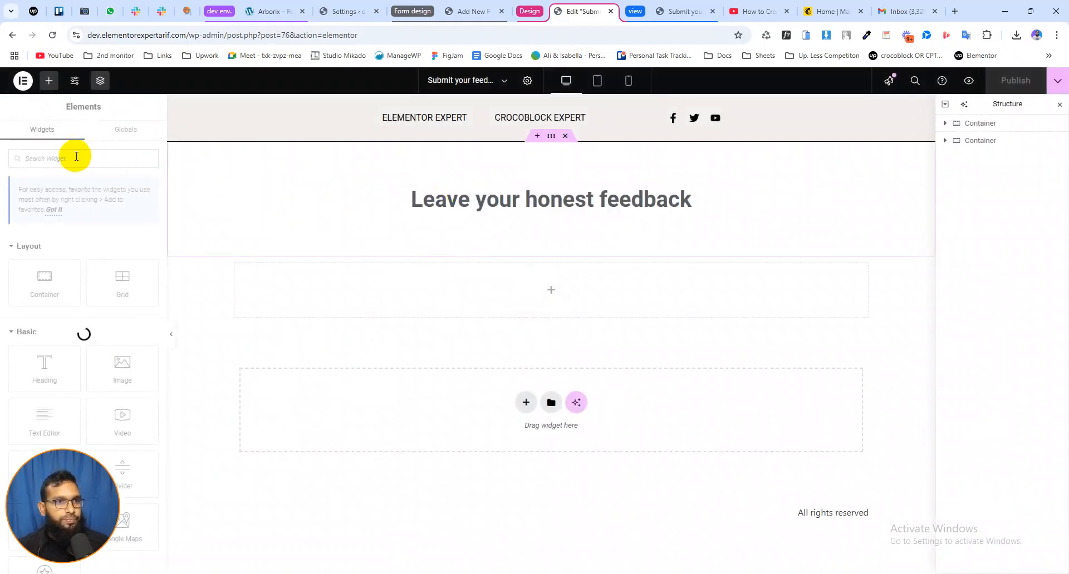
Place a JetForm widget in the empty container below the "Leave your honest feedback" heading and choose "Feedback form" for it
left_click(59, 158)
type("je")
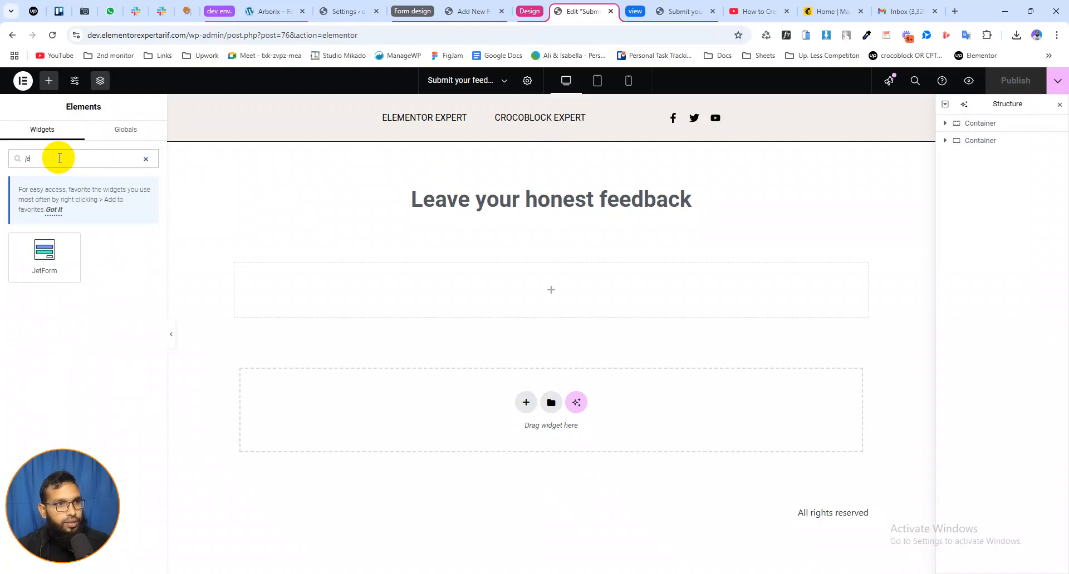
left_click_drag(37, 256, 470, 290)
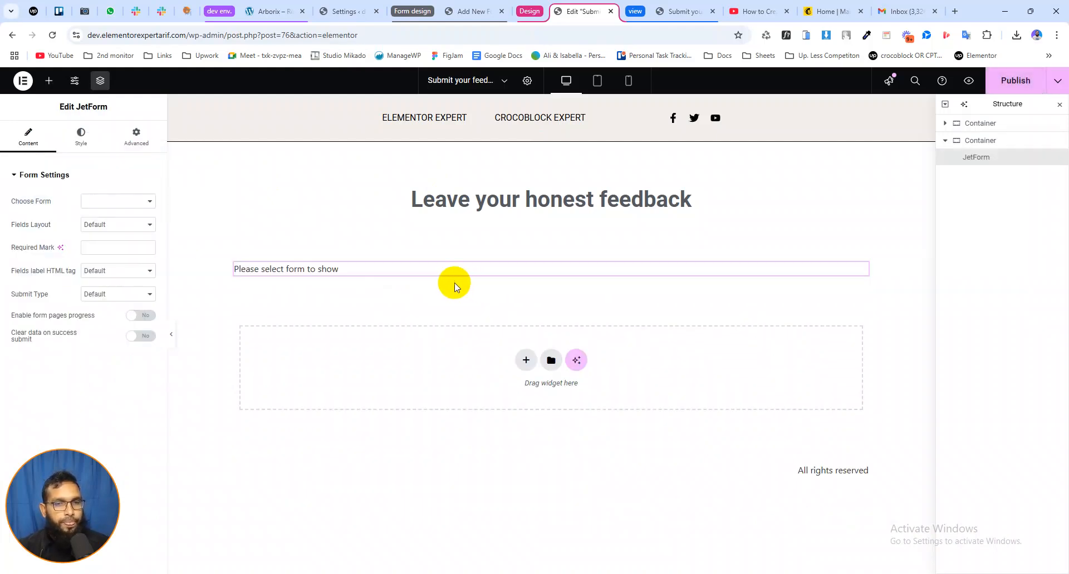
left_click(98, 203)
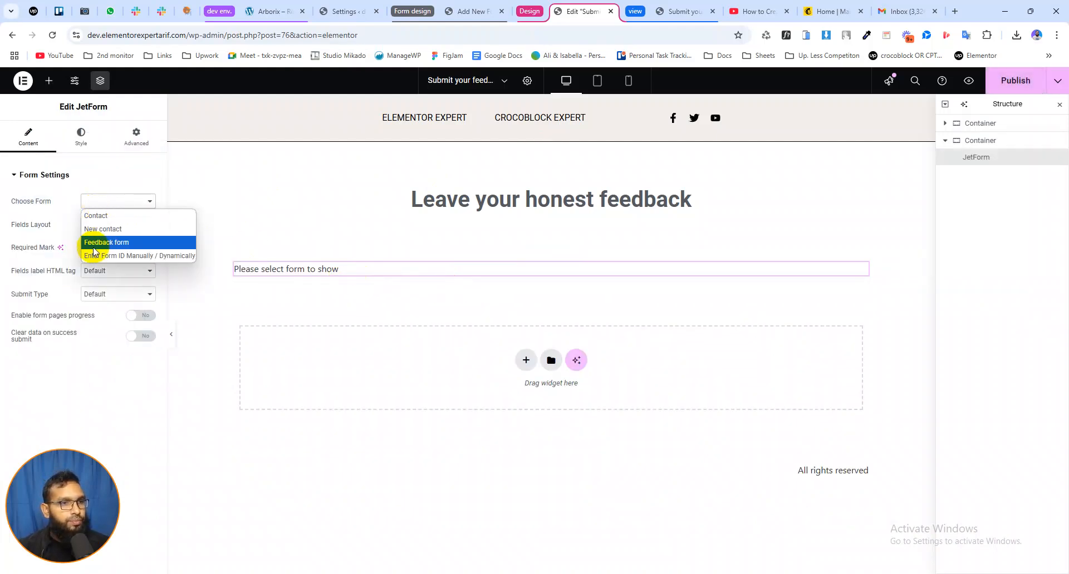
left_click(112, 243)
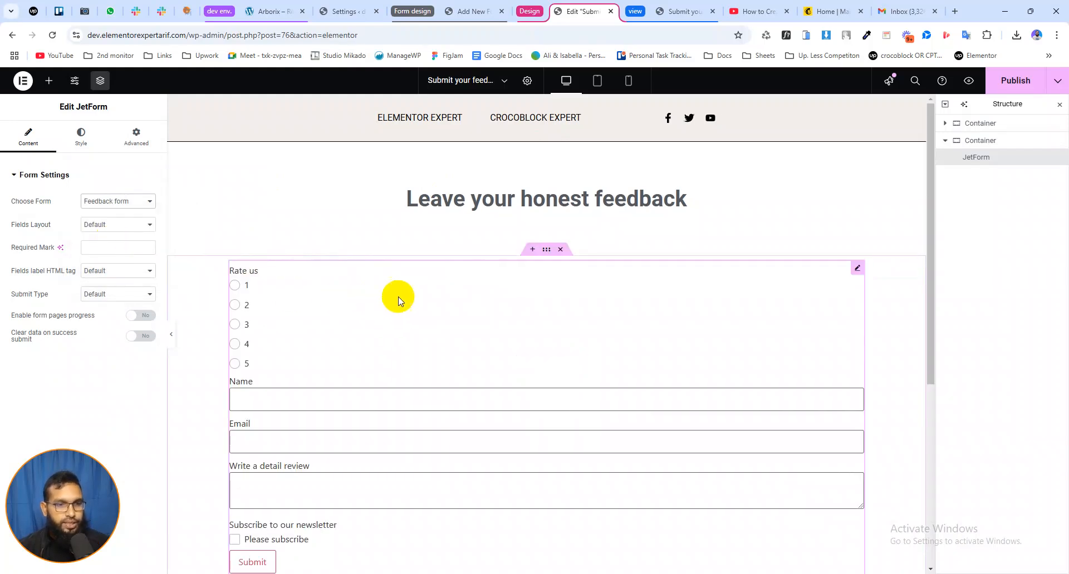
Set the layout of the JetForm widget's checkbox and radio fields to horizontal so the rating options sit in one row
scroll(392, 309, "down", 2)
scroll(374, 303, "down", 2)
scroll(375, 303, "up", 3)
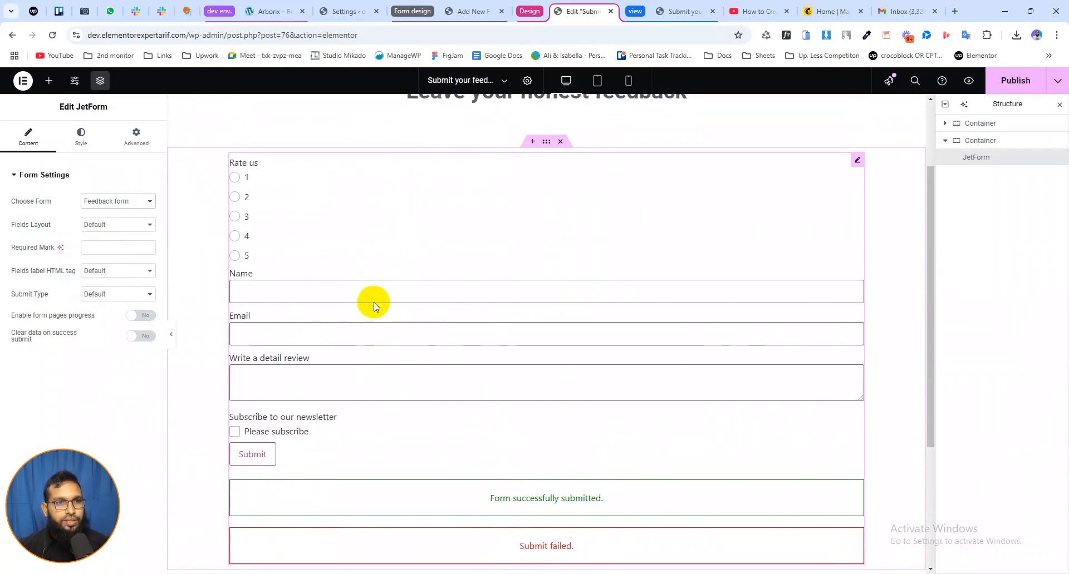
scroll(351, 291, "down", 1)
scroll(357, 286, "up", 1)
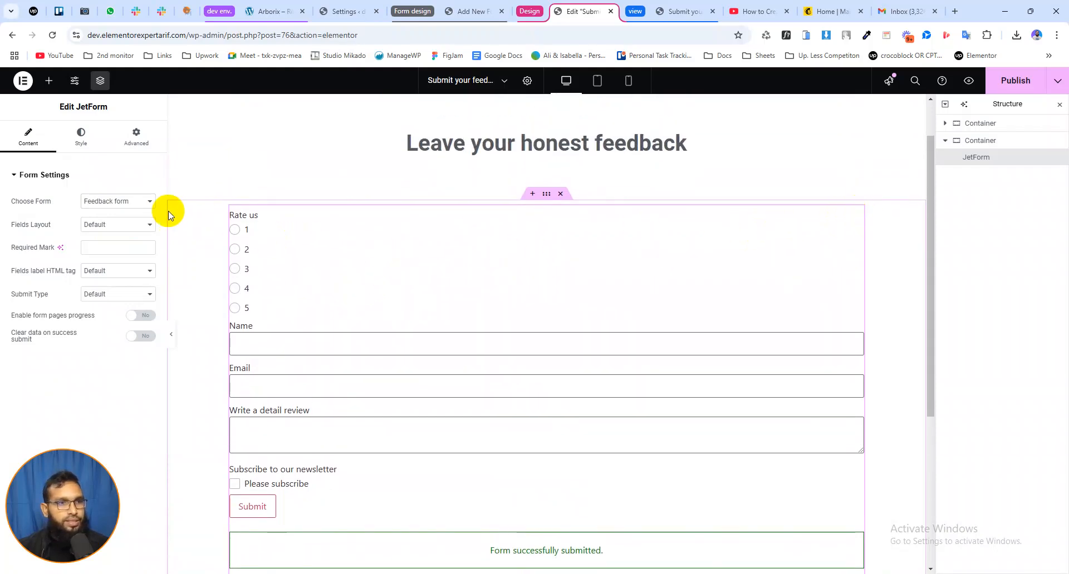
left_click(81, 137)
scroll(66, 295, "down", 1)
left_click(30, 294)
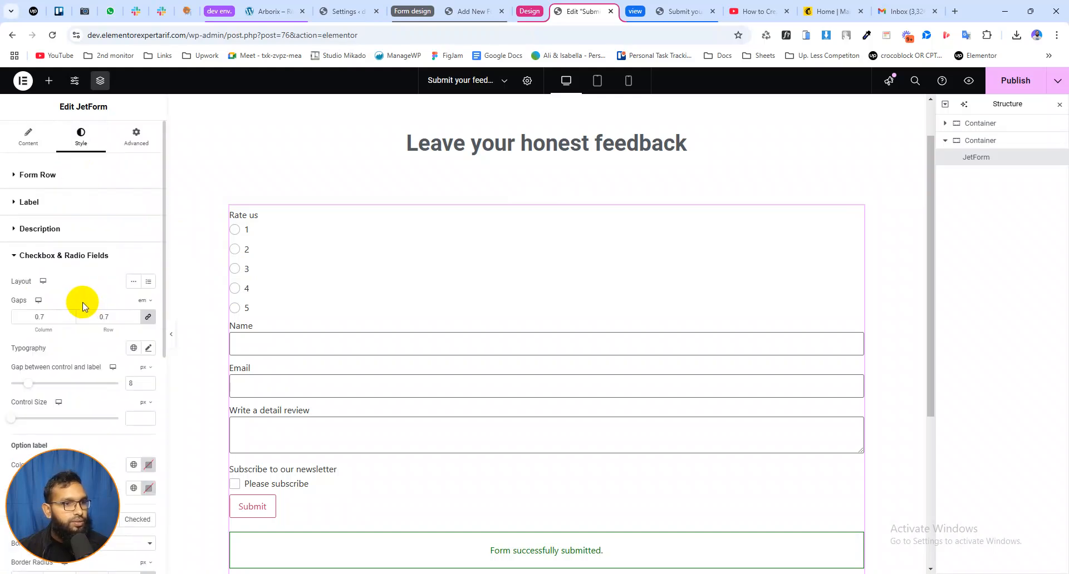
left_click(133, 282)
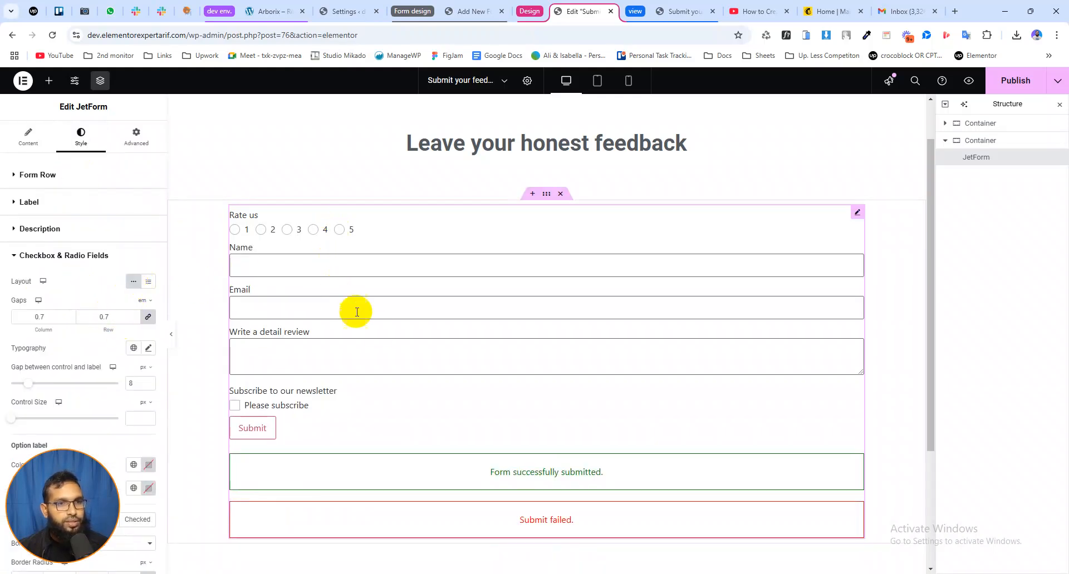
scroll(389, 348, "down", 1)
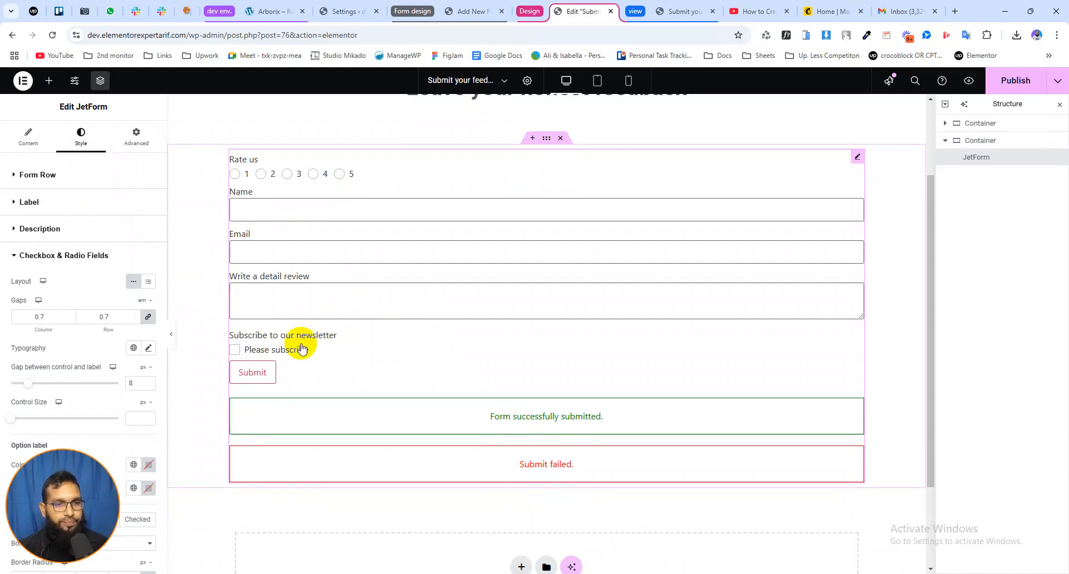
scroll(668, 233, "up", 1)
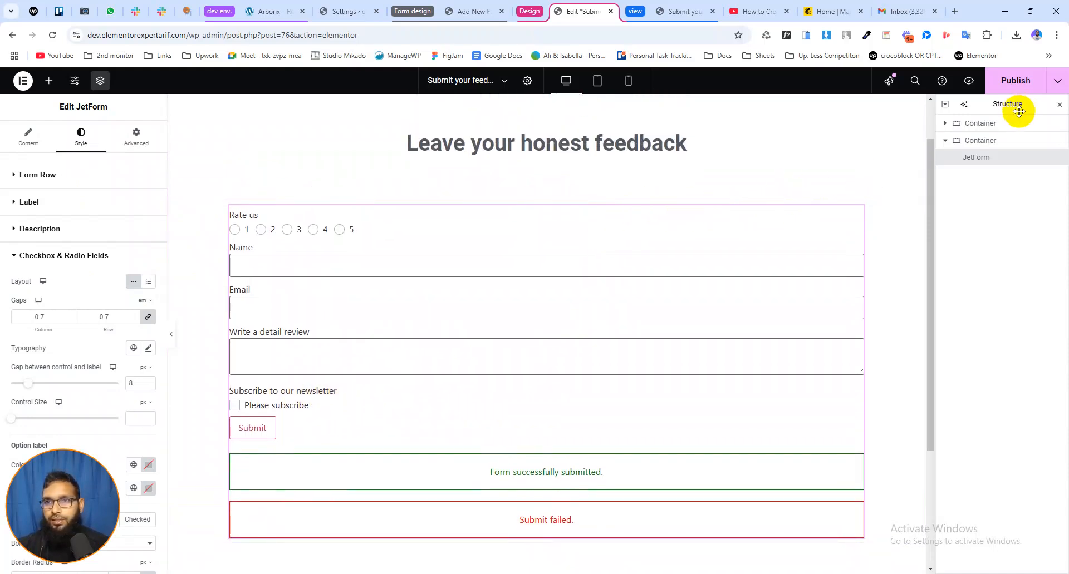
Publish the Elementor feedback page and reload its live preview to check the embedded form
left_click(1013, 83)
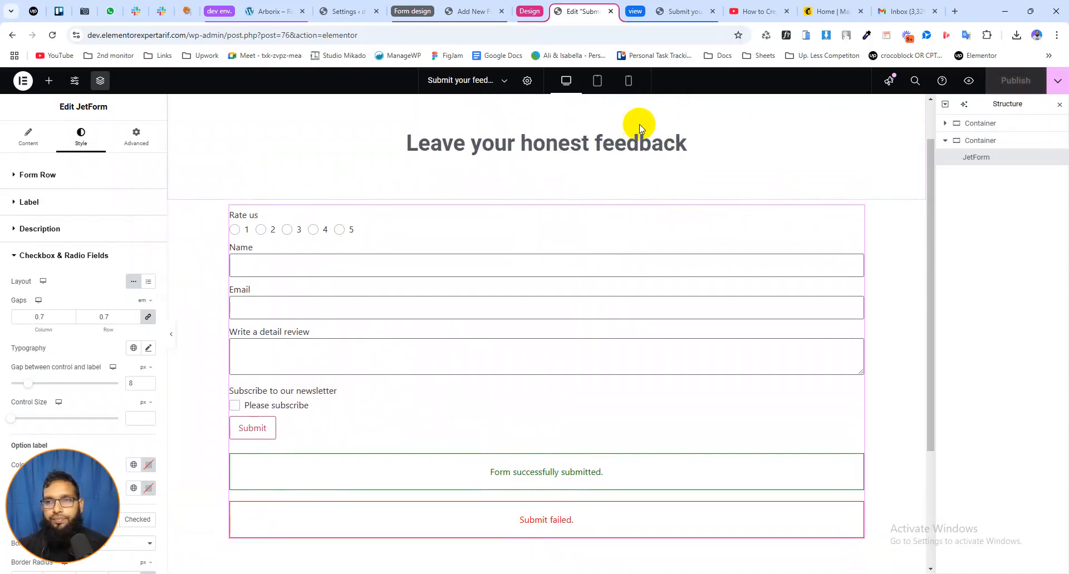
left_click(676, 11)
left_click(51, 35)
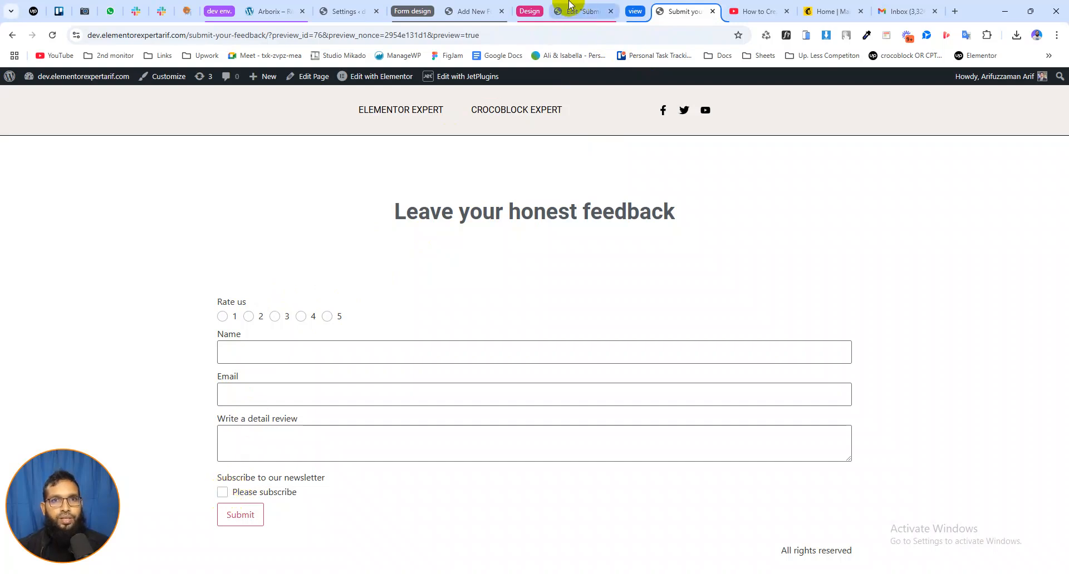
Add a Redirect to Page post-submit action to the feedback form and set it to redirect to a static page
left_click(472, 11)
scroll(377, 188, "up", 1)
scroll(377, 188, "up", 5)
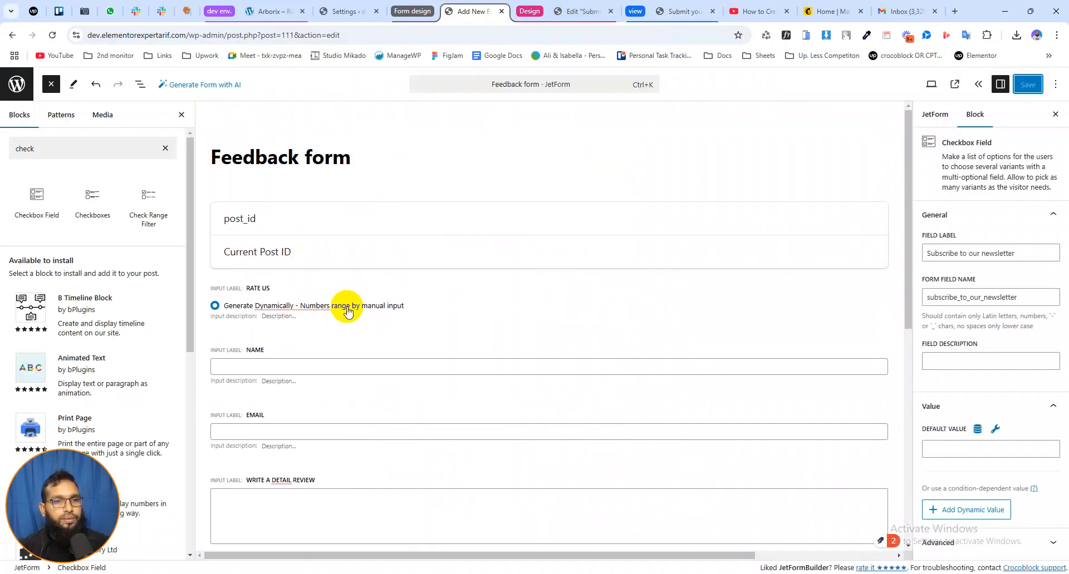
left_click(388, 298)
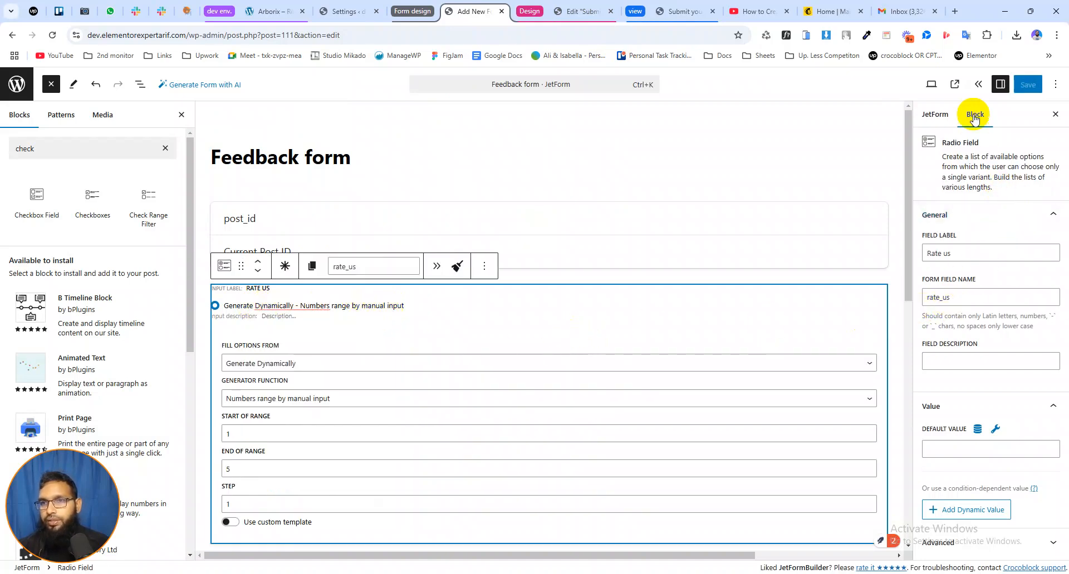
left_click(935, 115)
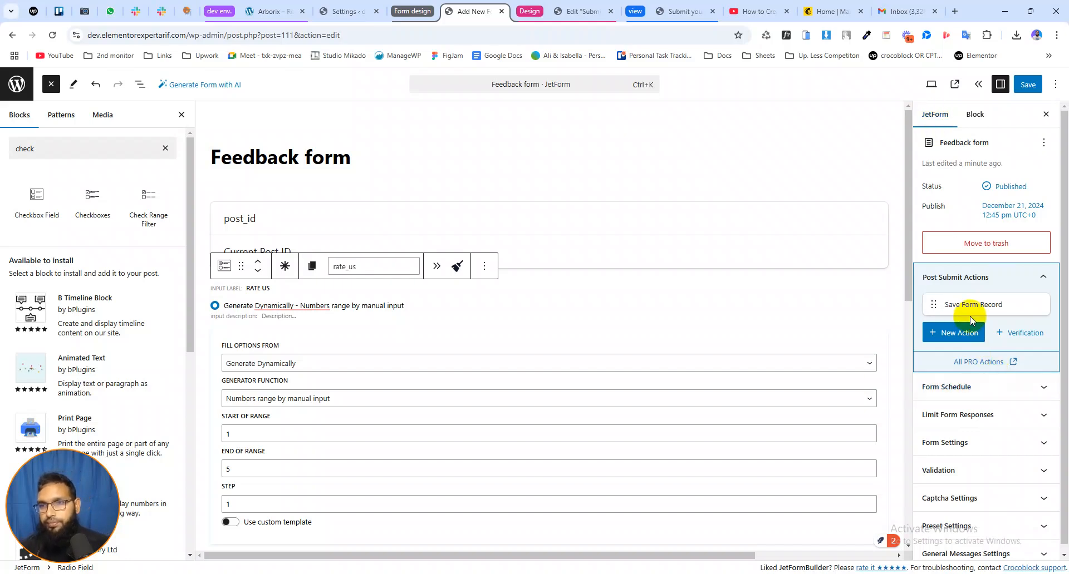
mouse_move(954, 303)
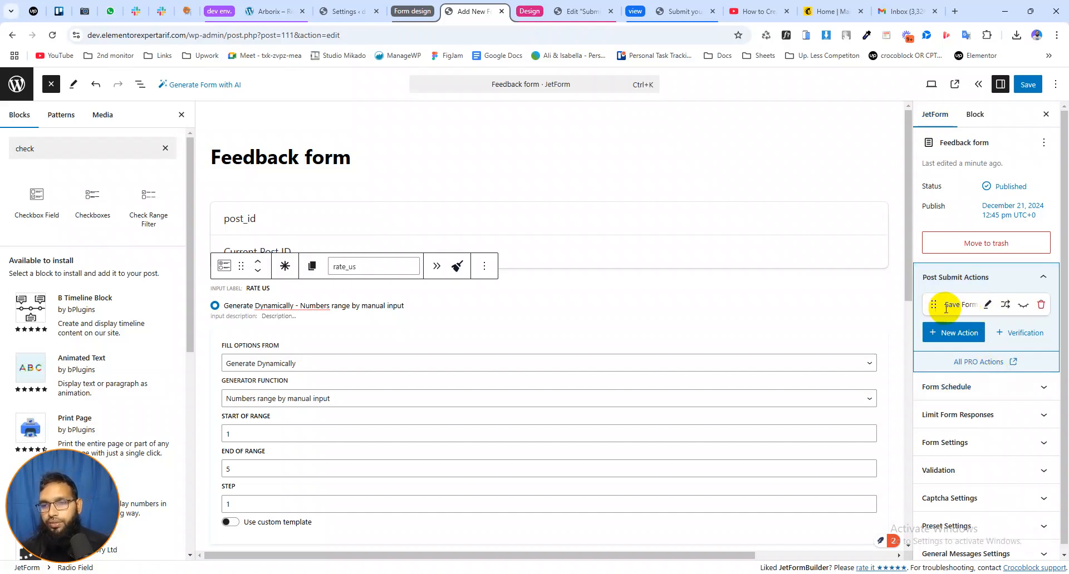
left_click(947, 333)
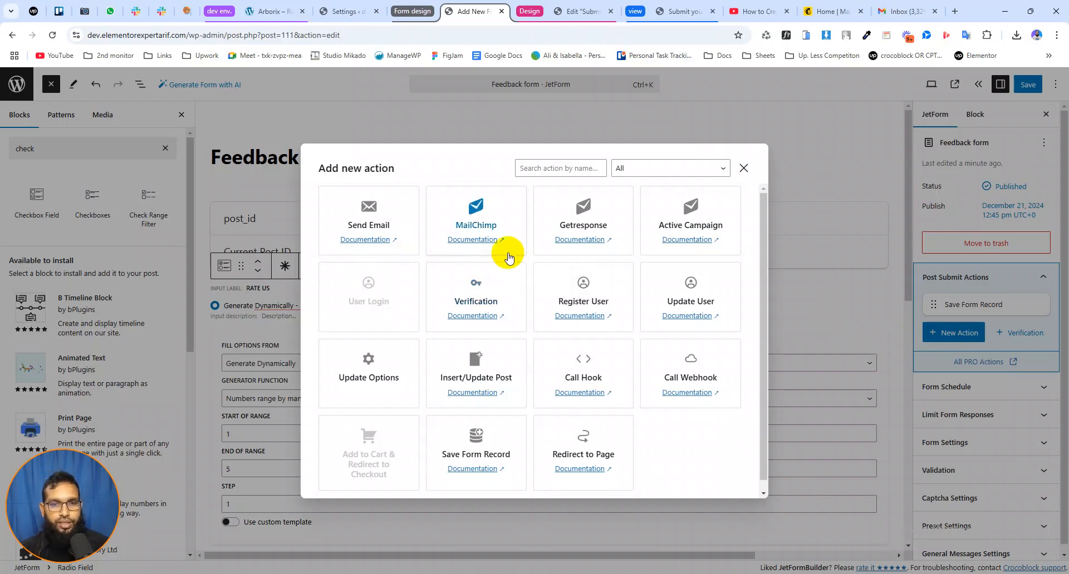
scroll(551, 334, "down", 1)
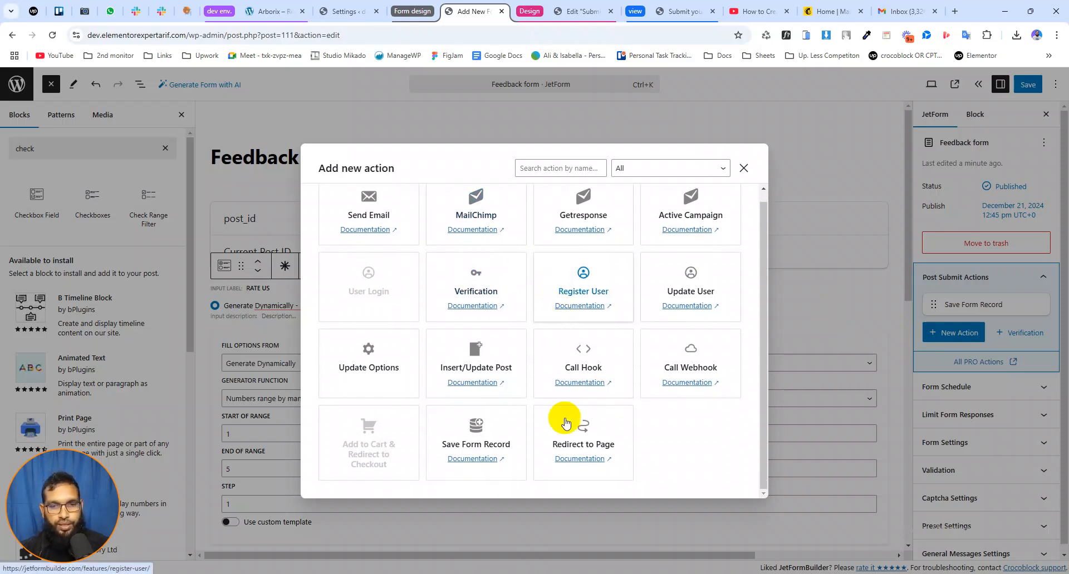
left_click(582, 434)
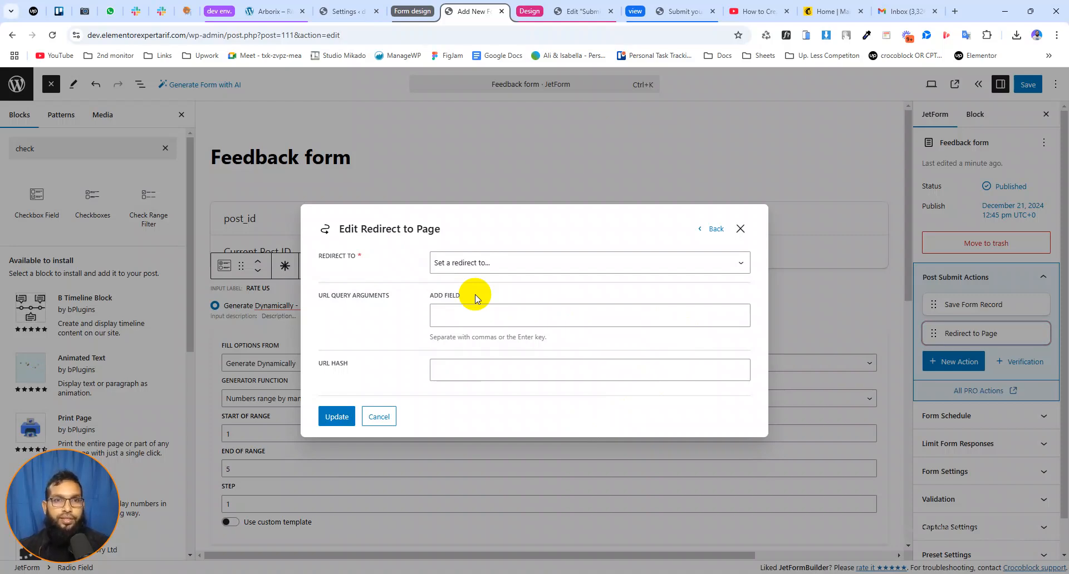
left_click(489, 264)
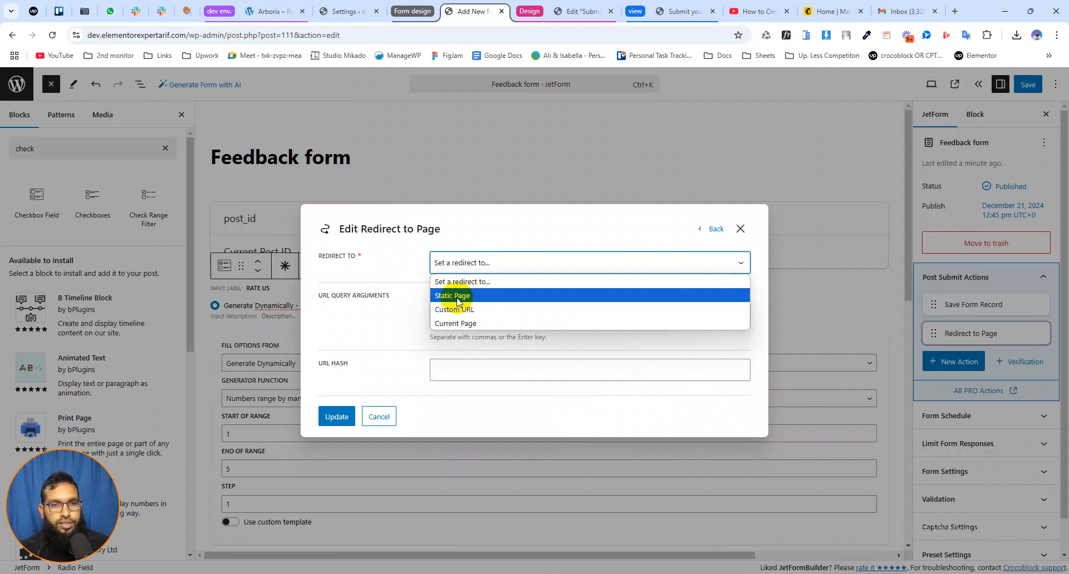
left_click(465, 298)
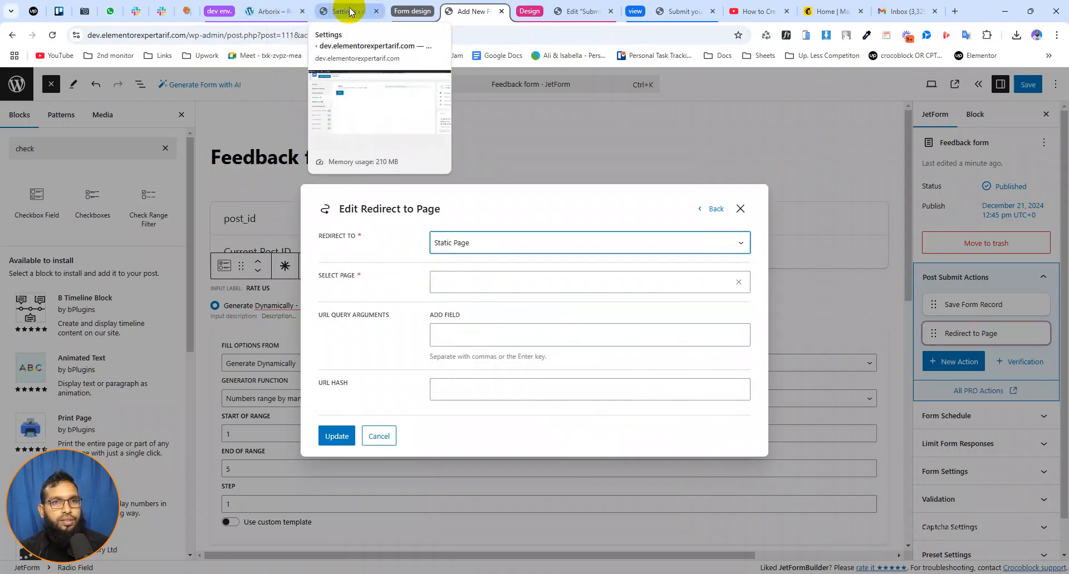
Examine the site's list of pages for suitable redirect targets
left_click(351, 11)
scroll(244, 252, "up", 1)
mouse_move(28, 164)
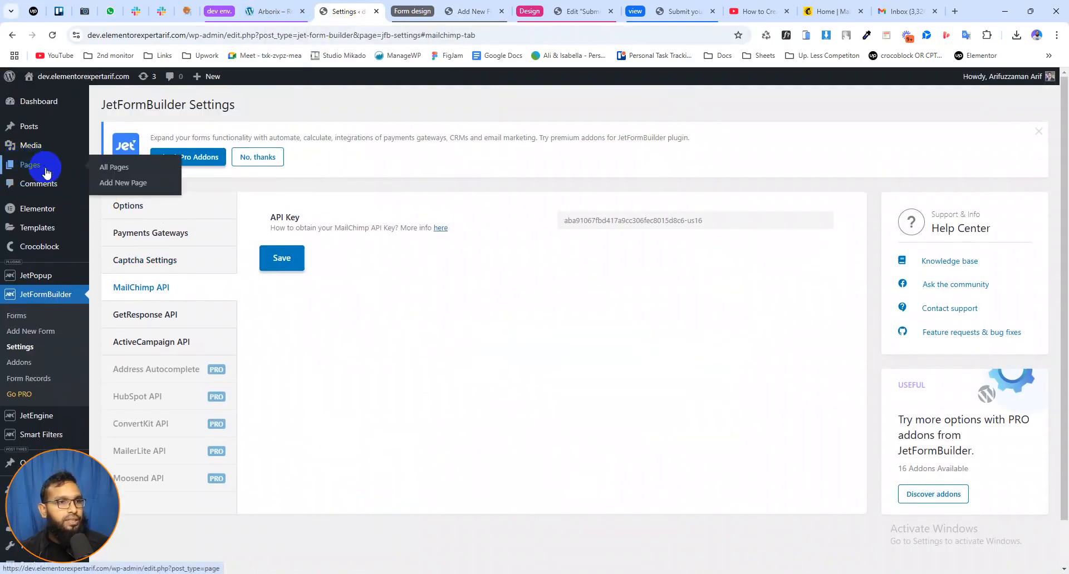
left_click(118, 171)
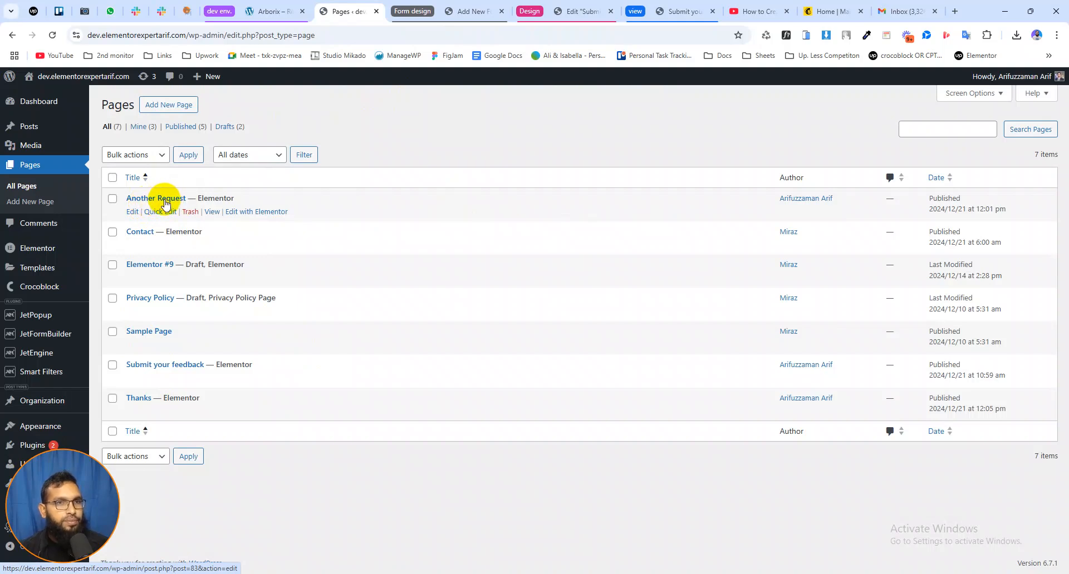
Back in the form editor, choose the Thanks page as the redirect target and save the action
left_click(470, 12)
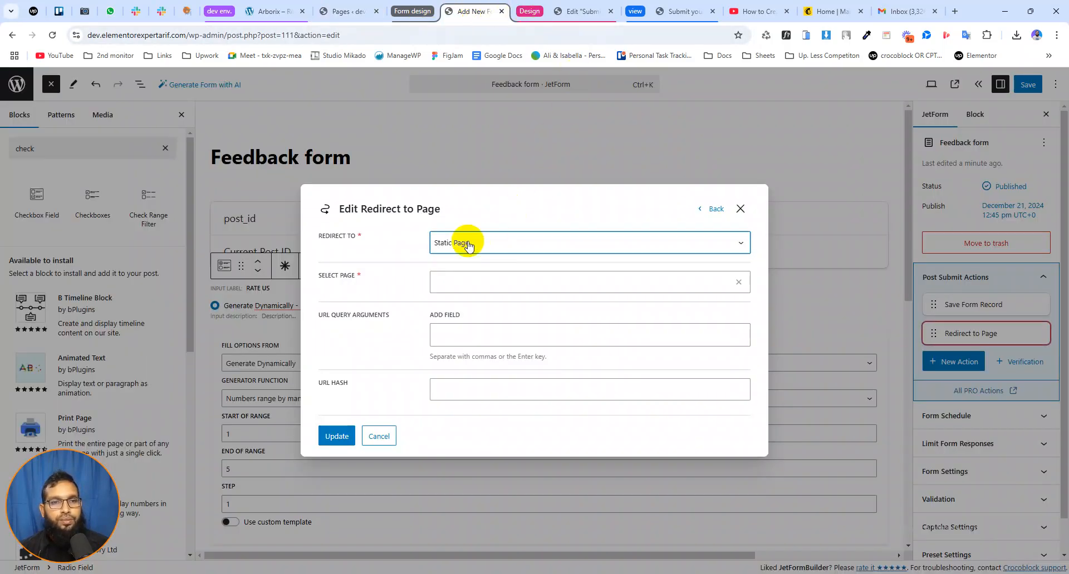
left_click(468, 275)
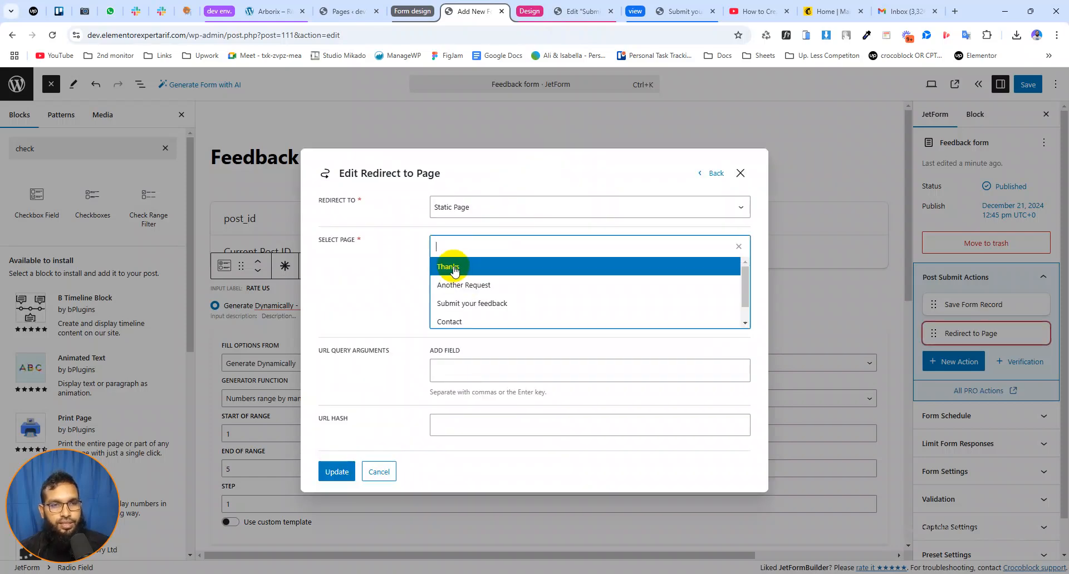
left_click(454, 269)
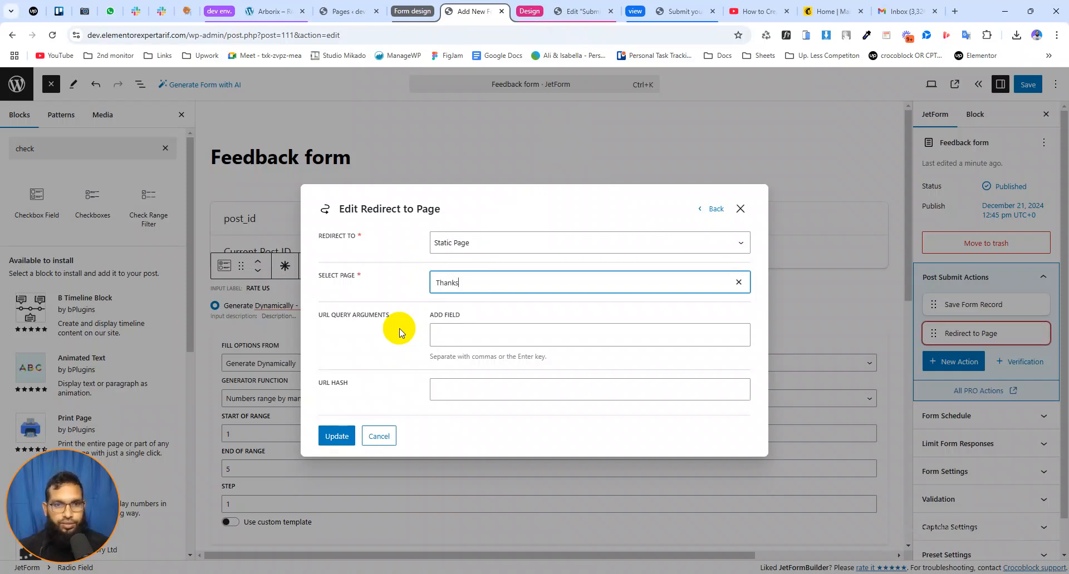
left_click(336, 437)
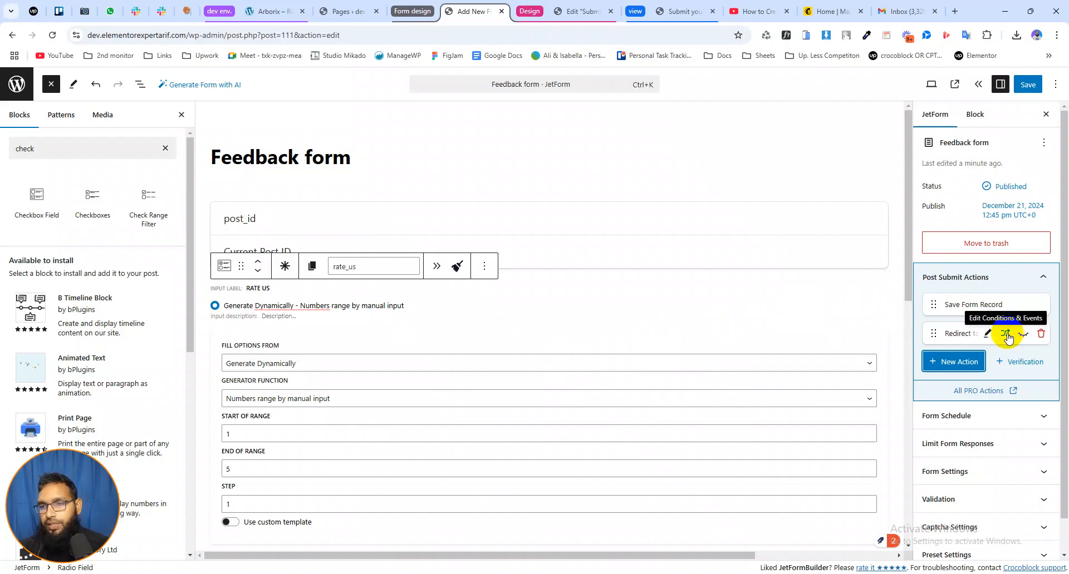
Add a condition to the Thanks redirect action with the operator Less than and the field Rate us
left_click(1006, 334)
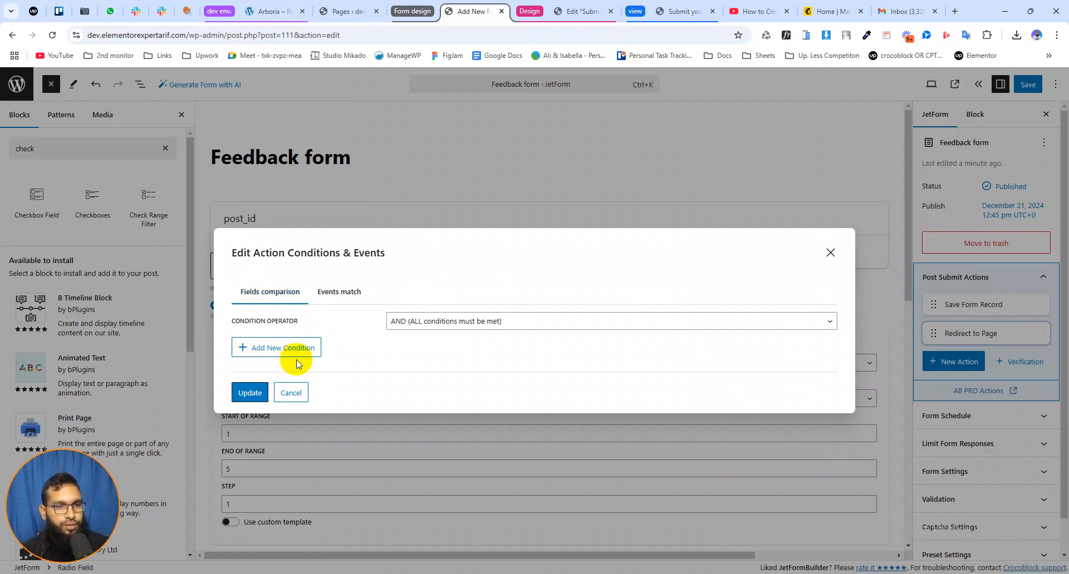
left_click(270, 347)
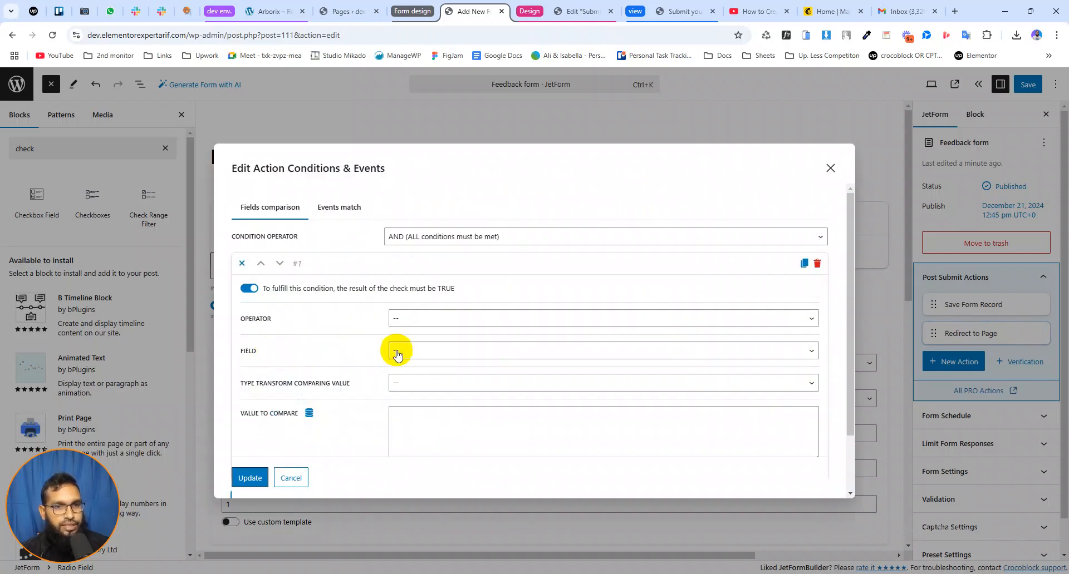
left_click(412, 318)
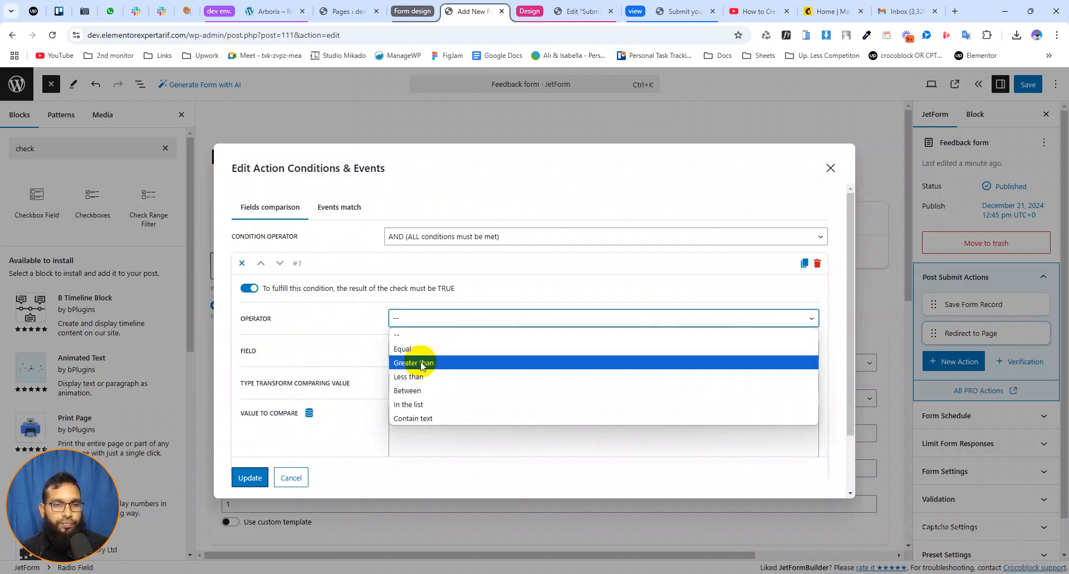
left_click(419, 378)
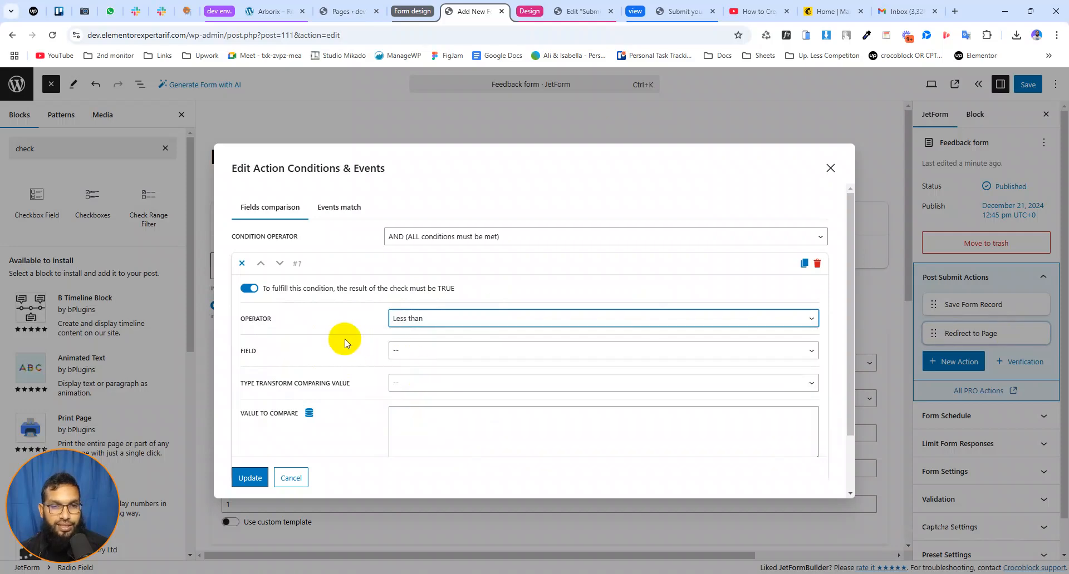
left_click(411, 352)
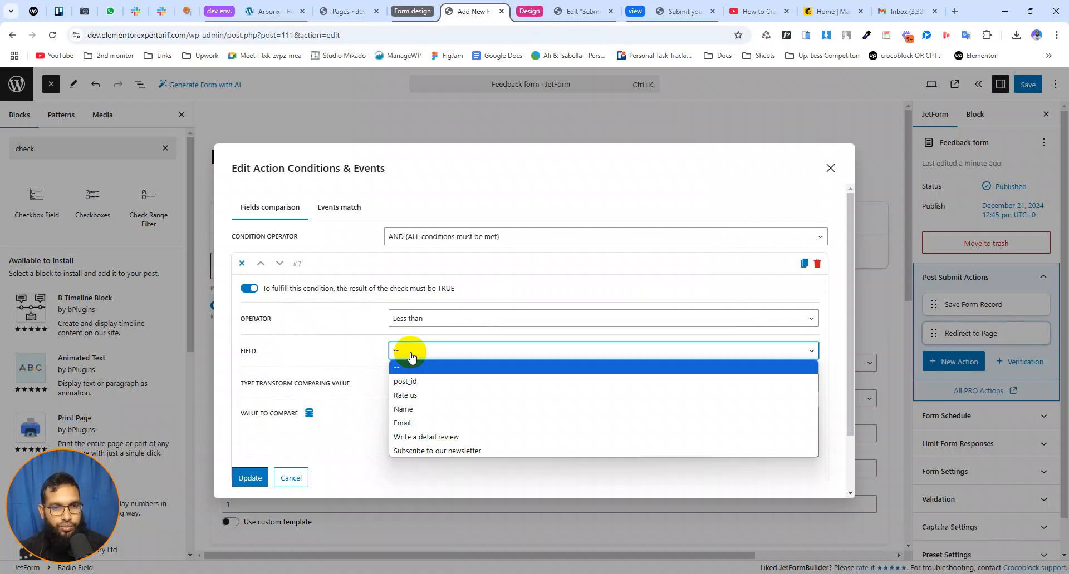
left_click(417, 396)
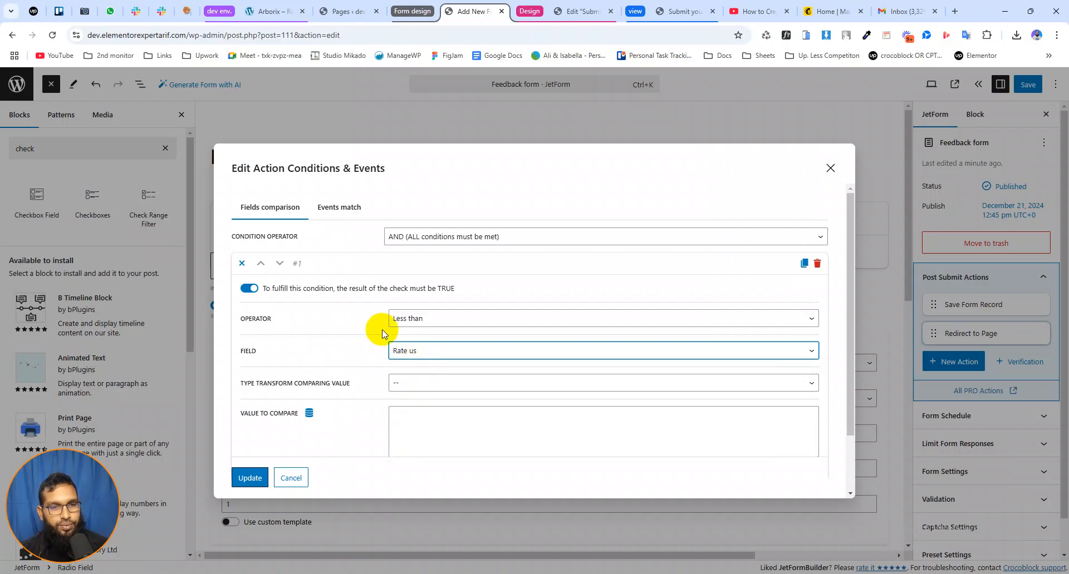
Set the condition's value to compare to 3 and save the action's conditions
scroll(334, 362, "down", 1)
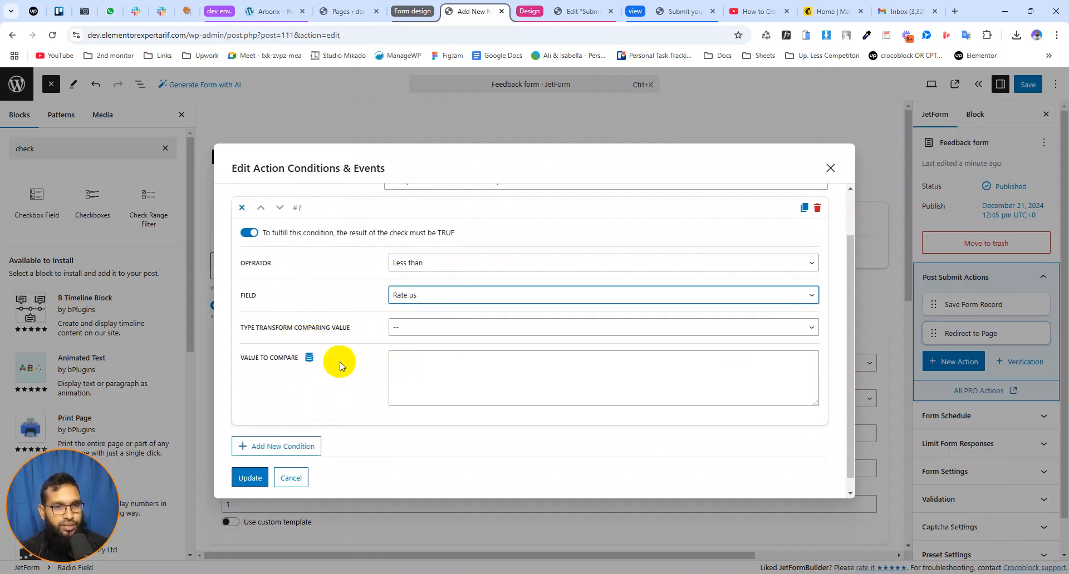
left_click(412, 360)
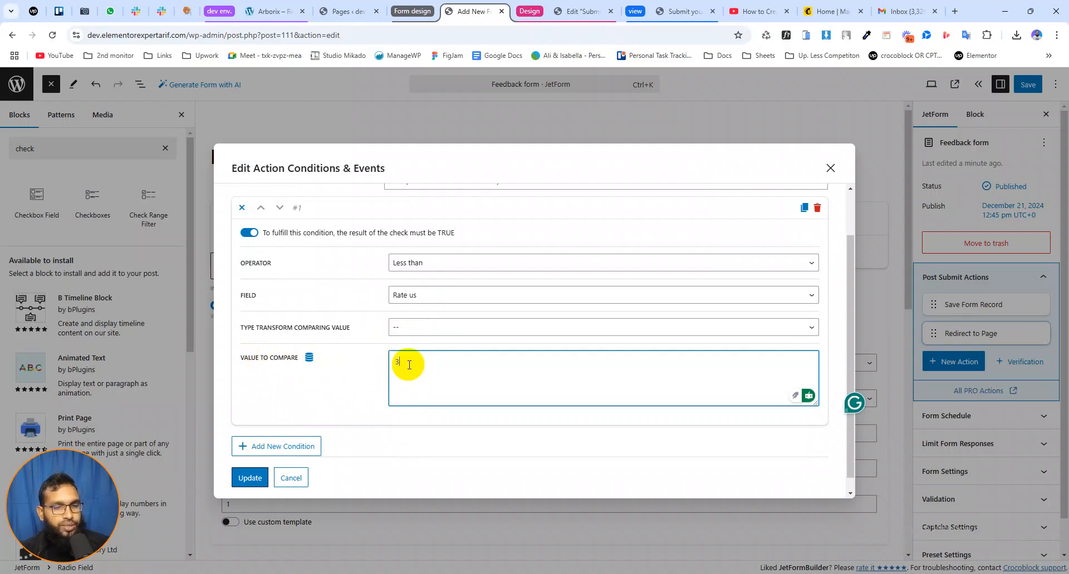
scroll(412, 365, "up", 2)
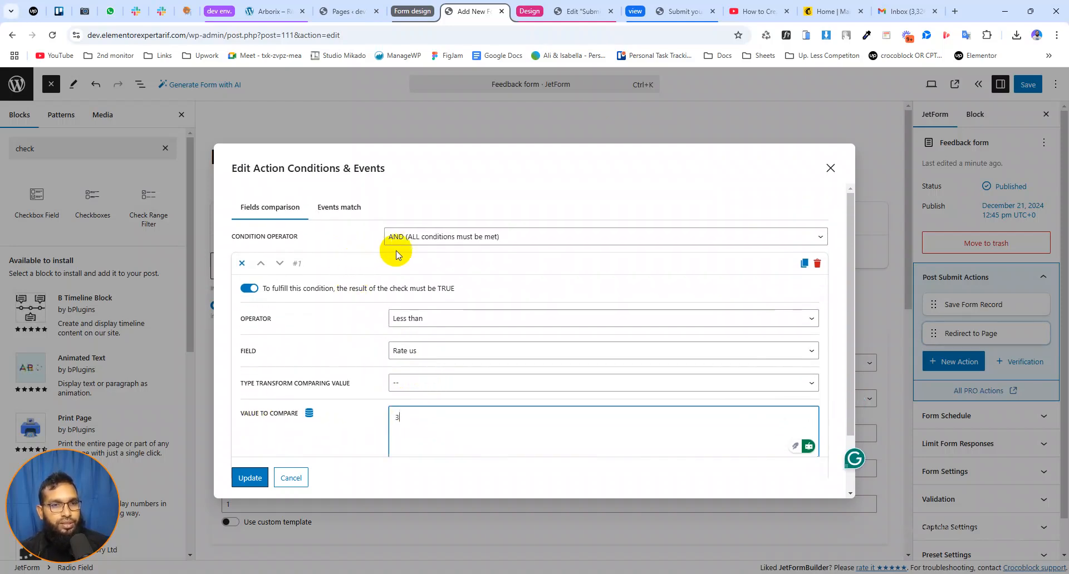
scroll(382, 351, "down", 2)
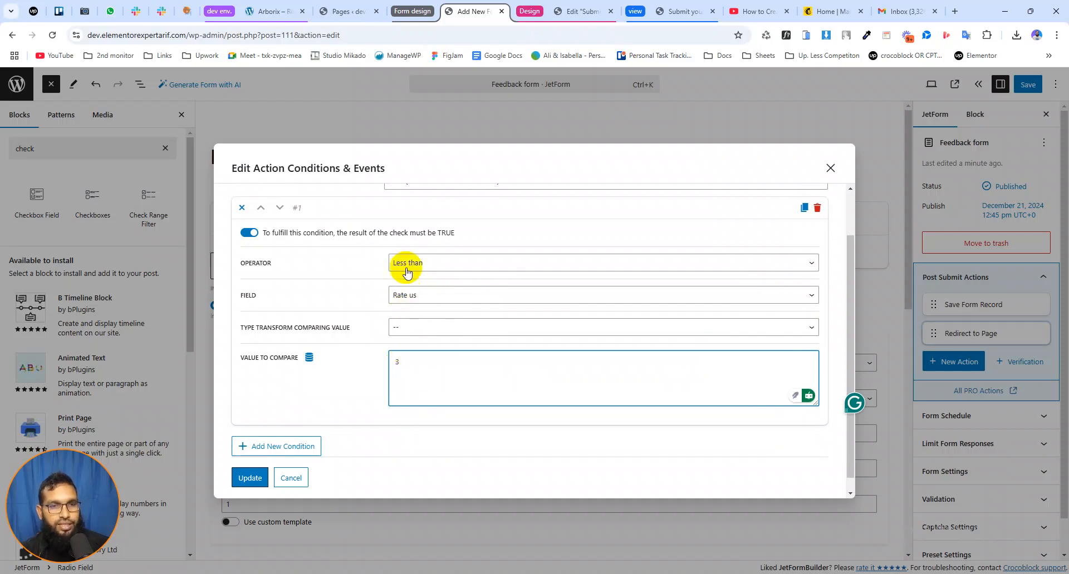
scroll(353, 273, "up", 2)
scroll(306, 374, "down", 2)
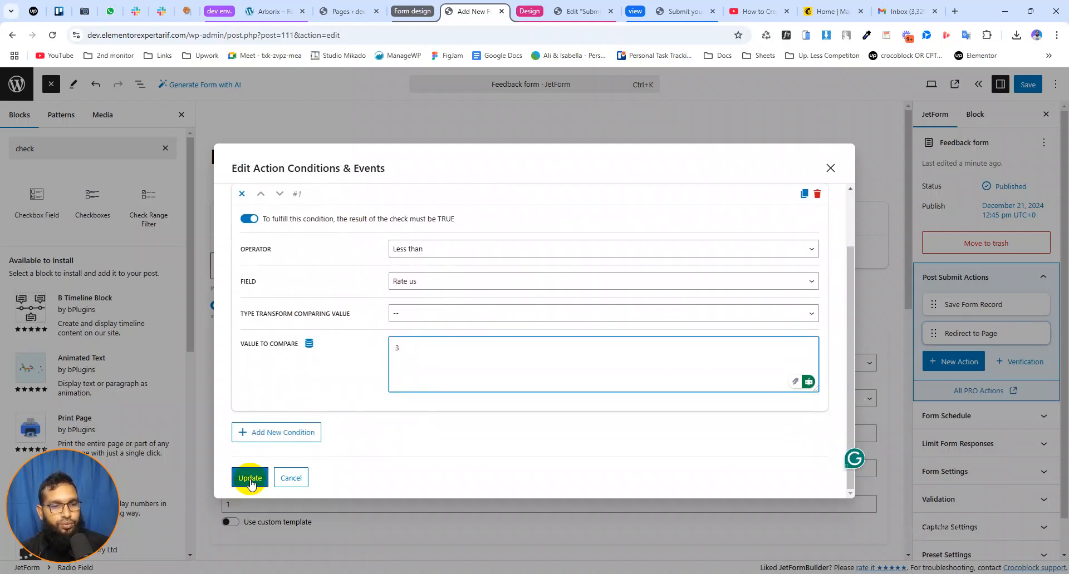
left_click(250, 478)
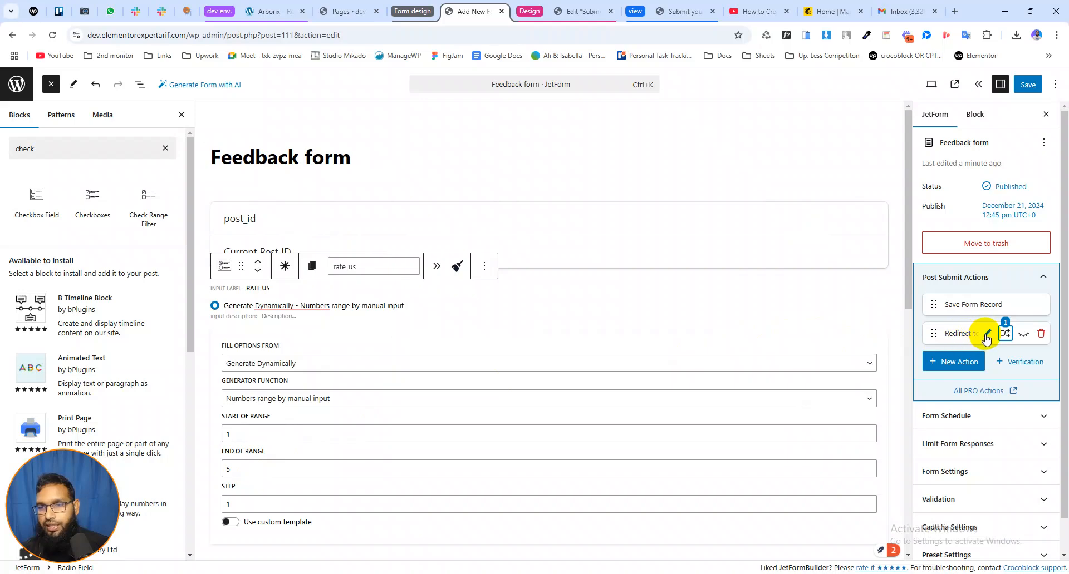
left_click(1005, 334)
left_click(740, 209)
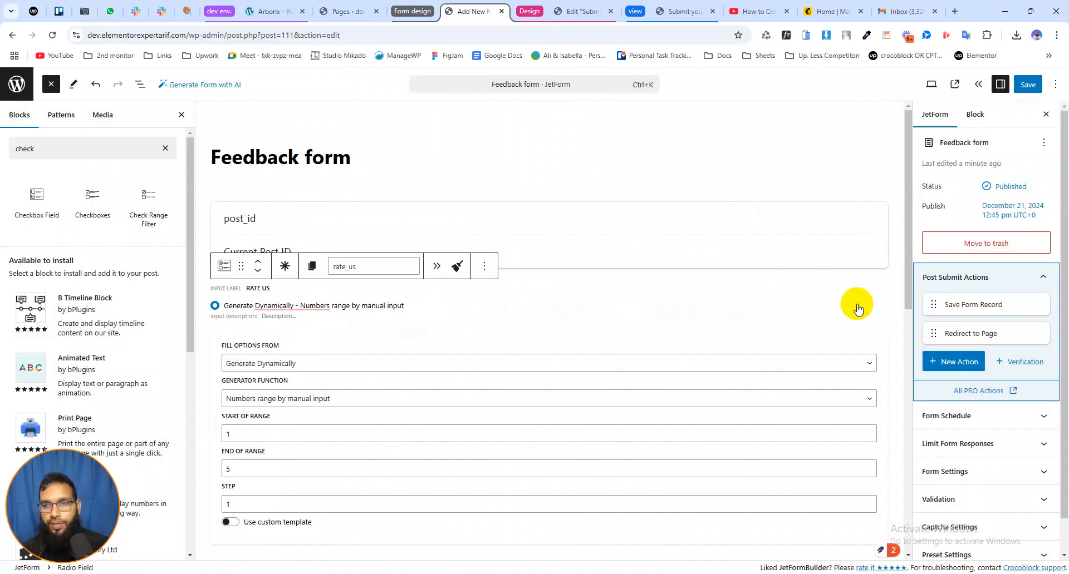
Add a second Redirect to Page action that leads to the static page Another Request and save it
left_click(957, 363)
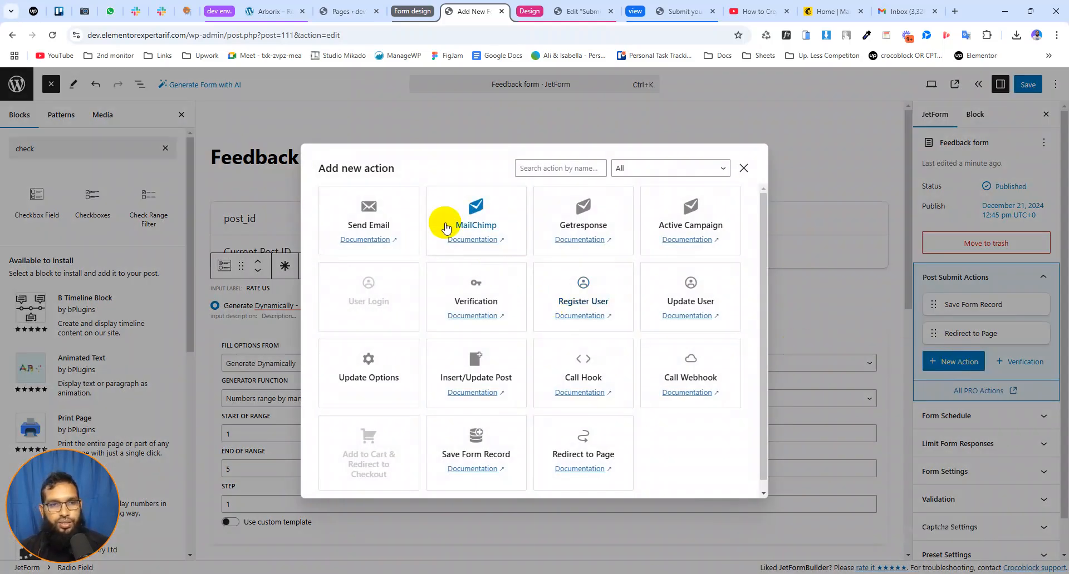
left_click(587, 436)
left_click(453, 263)
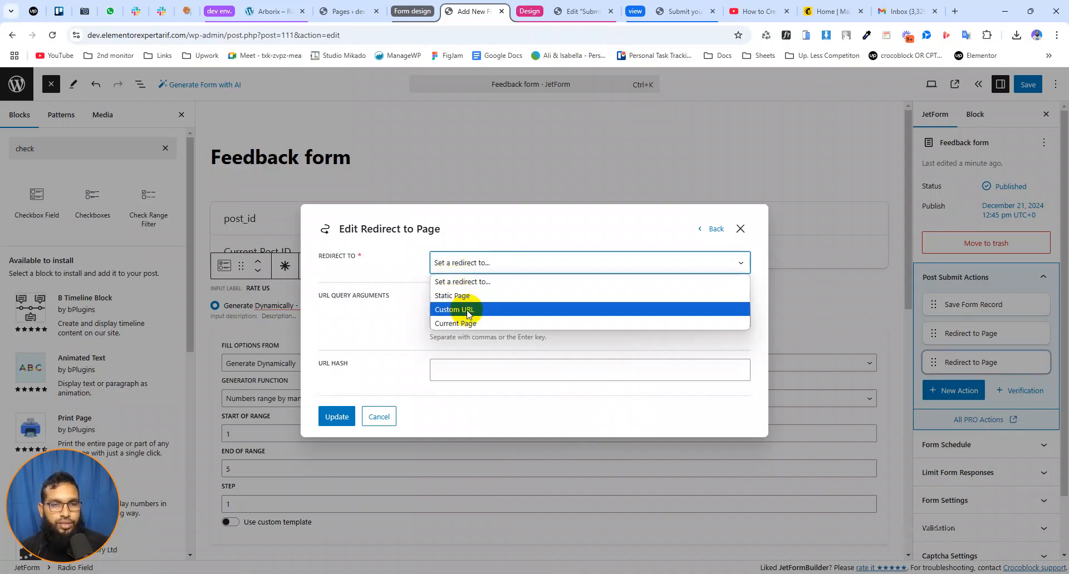
left_click(458, 298)
left_click(460, 286)
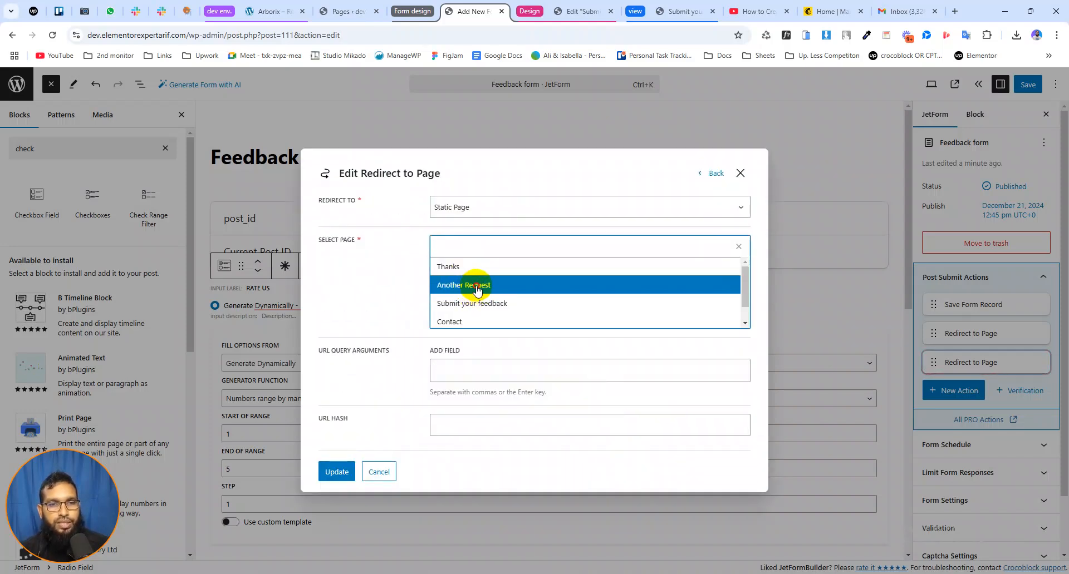
left_click(477, 285)
left_click(410, 286)
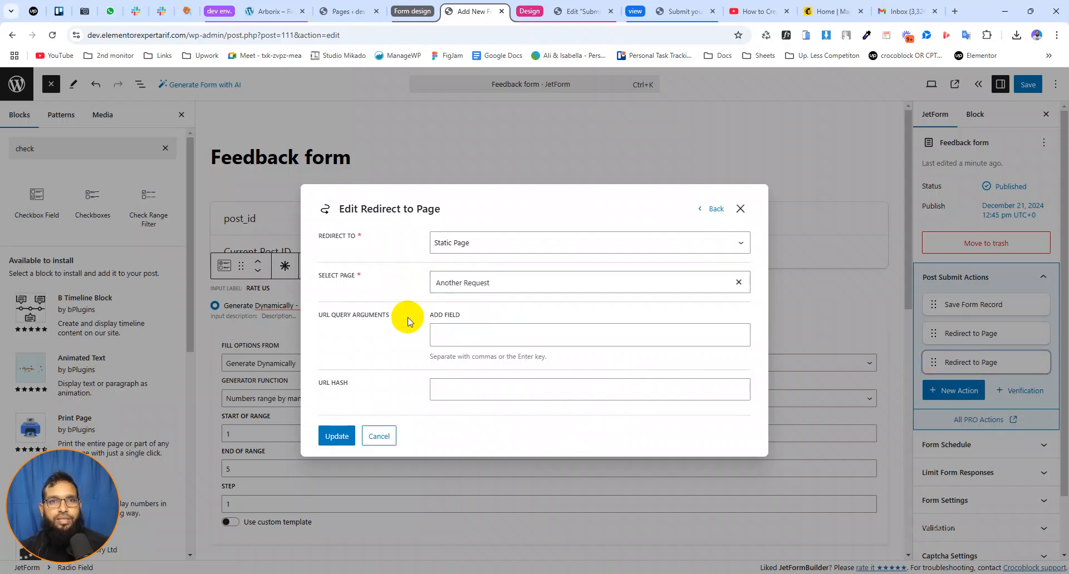
left_click(334, 436)
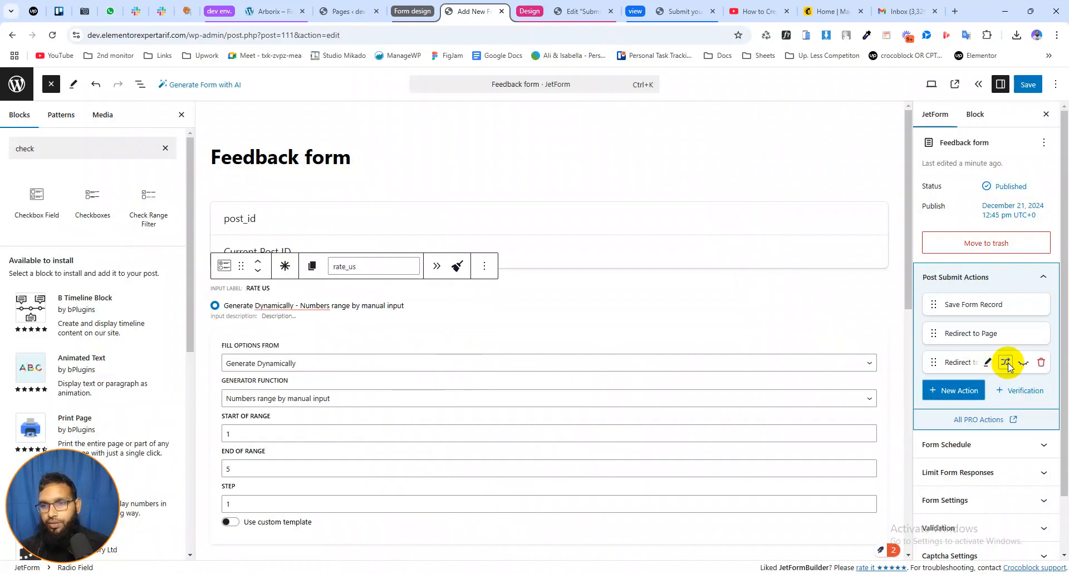
Add a condition to the second Redirect to Page action with the operator Greater than and the field Rate us
left_click(1004, 363)
left_click(292, 347)
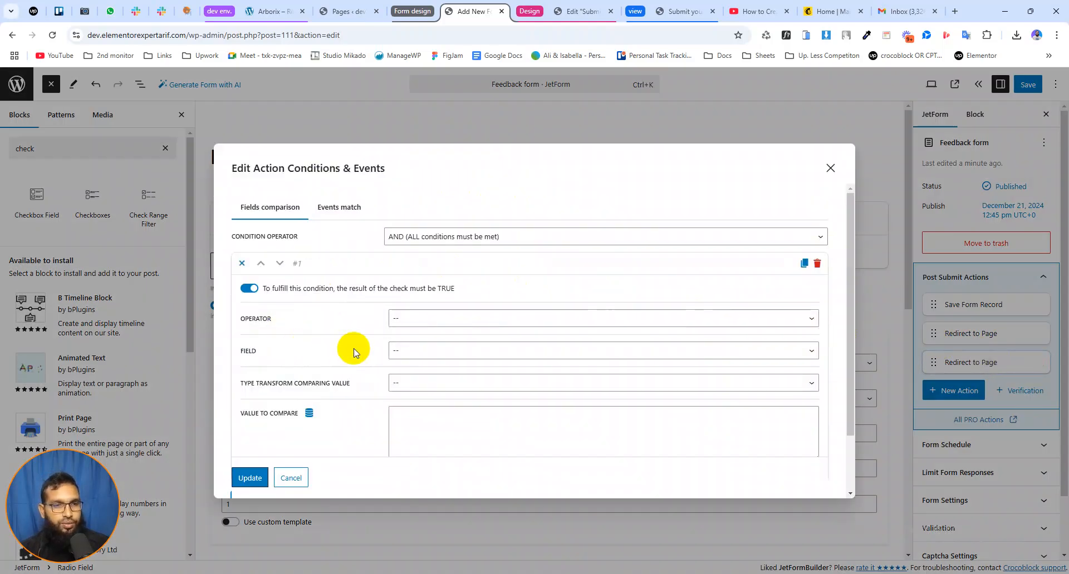
left_click(411, 320)
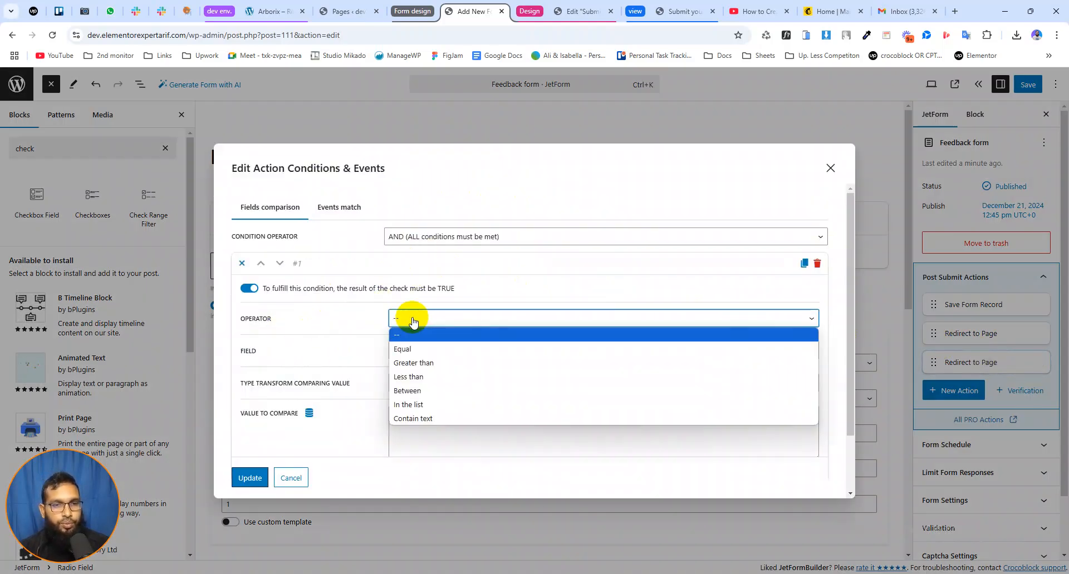
left_click(420, 363)
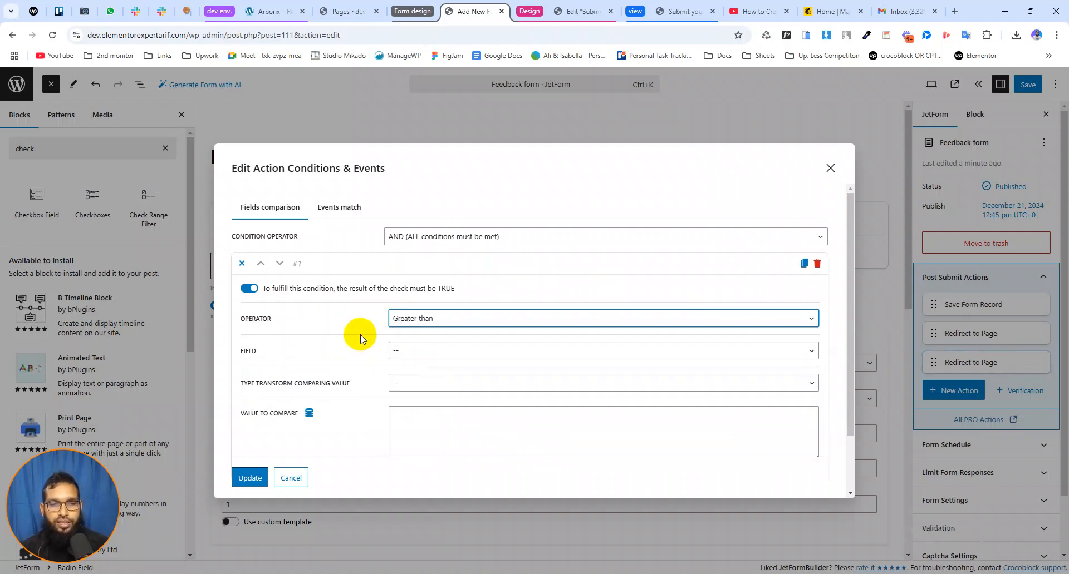
left_click(399, 350)
left_click(402, 395)
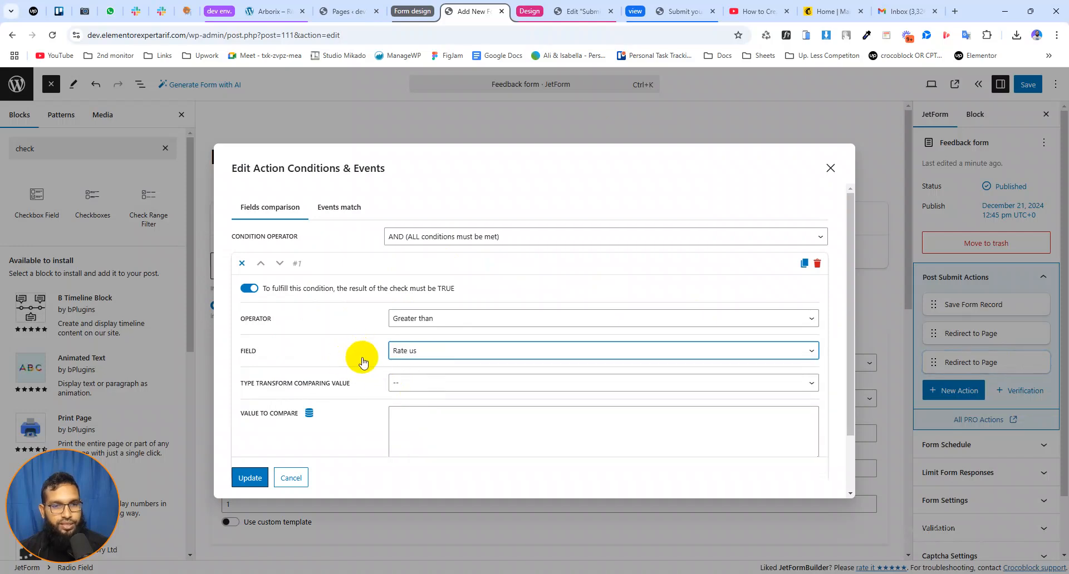
Set the value to compare of the second redirect's condition to 3
scroll(358, 356, "down", 2)
left_click(406, 361)
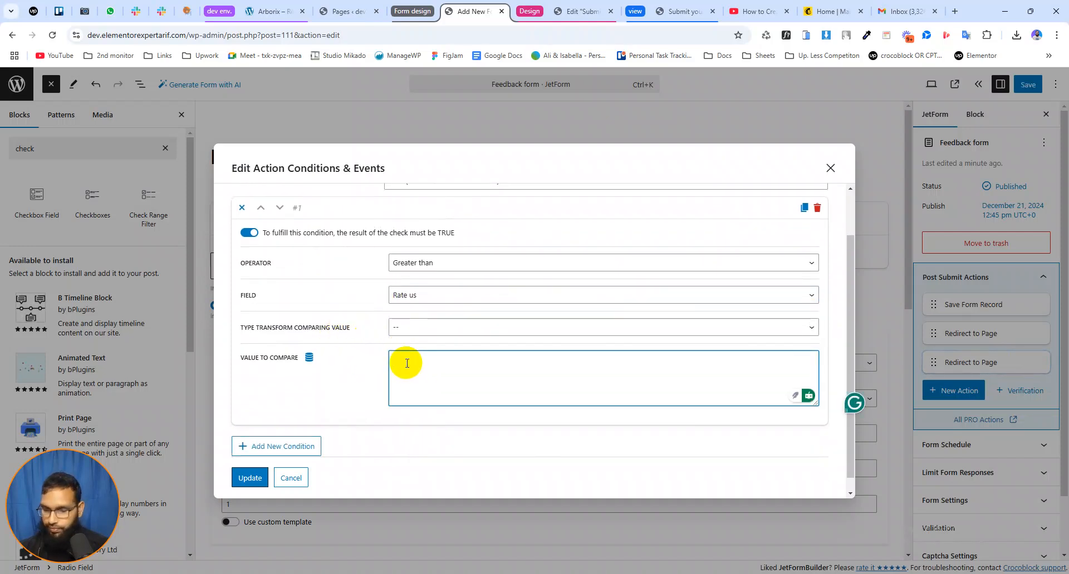
type("3")
left_click(368, 383)
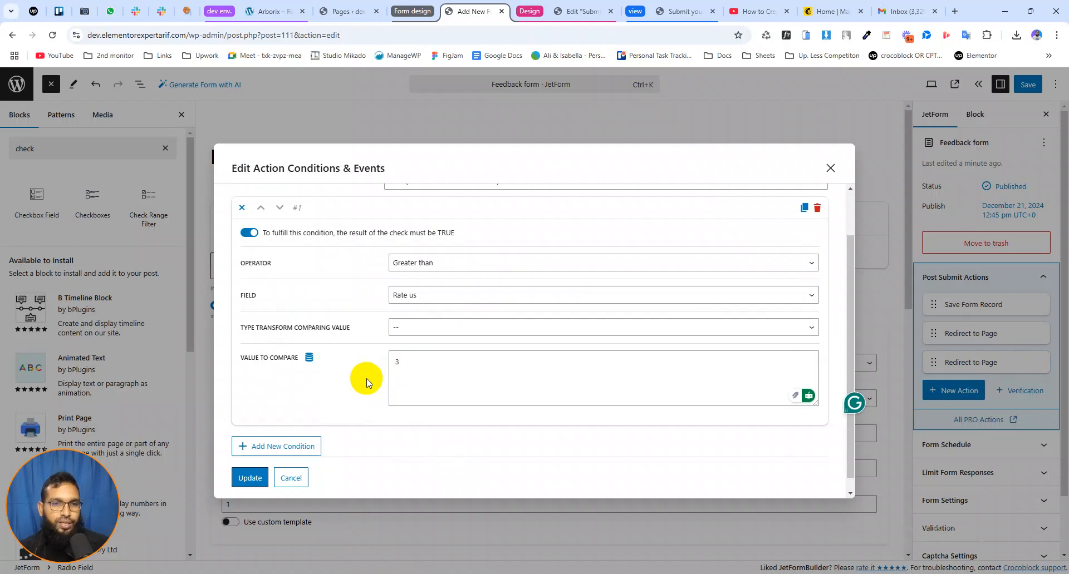
scroll(361, 368, "up", 2)
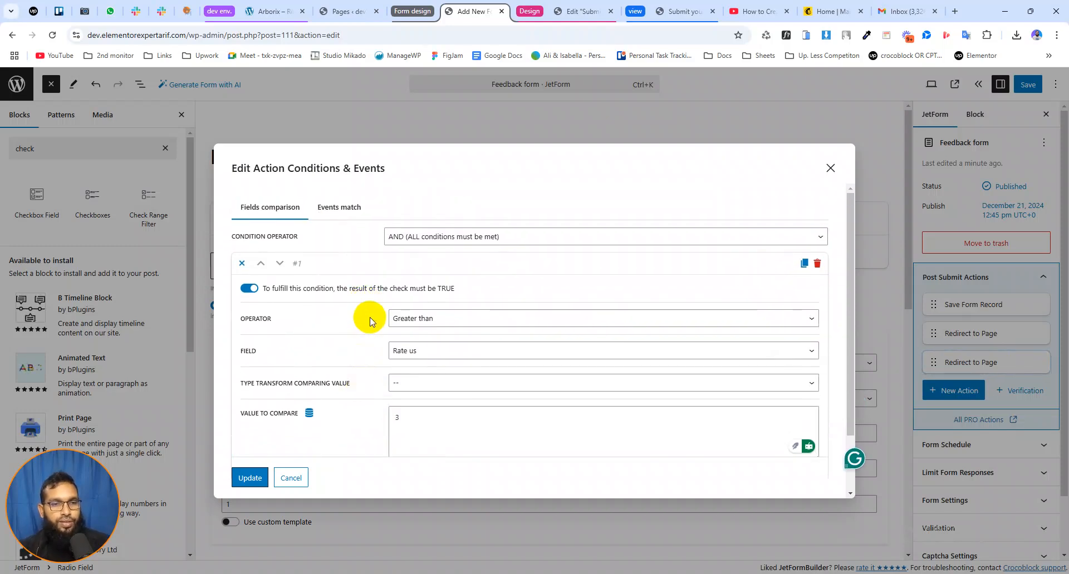
Change the condition's value to compare to 2 and save the second redirect's conditions
left_click_drag(405, 417, 357, 416)
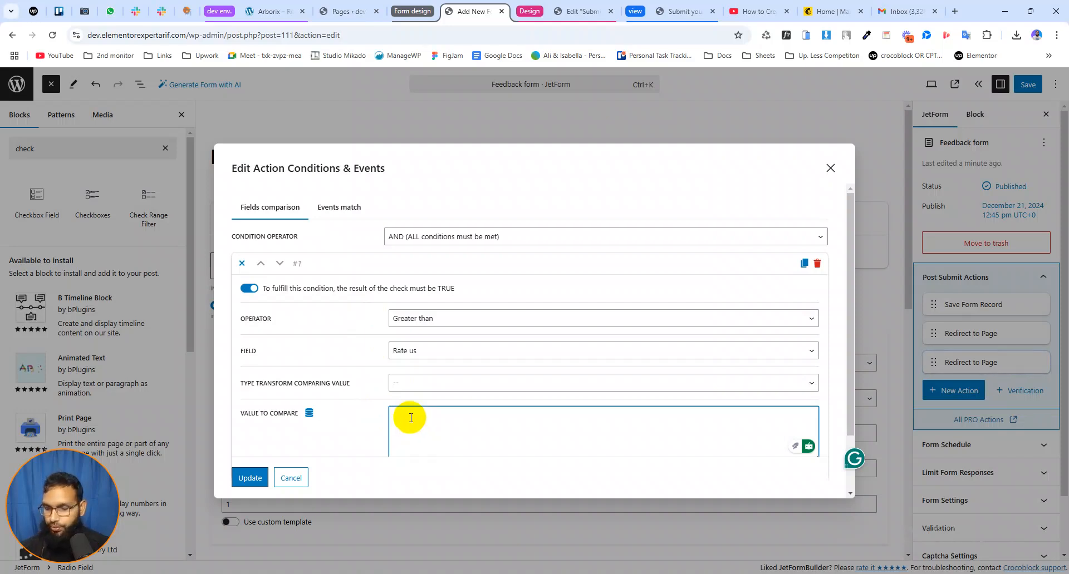
left_click(347, 419)
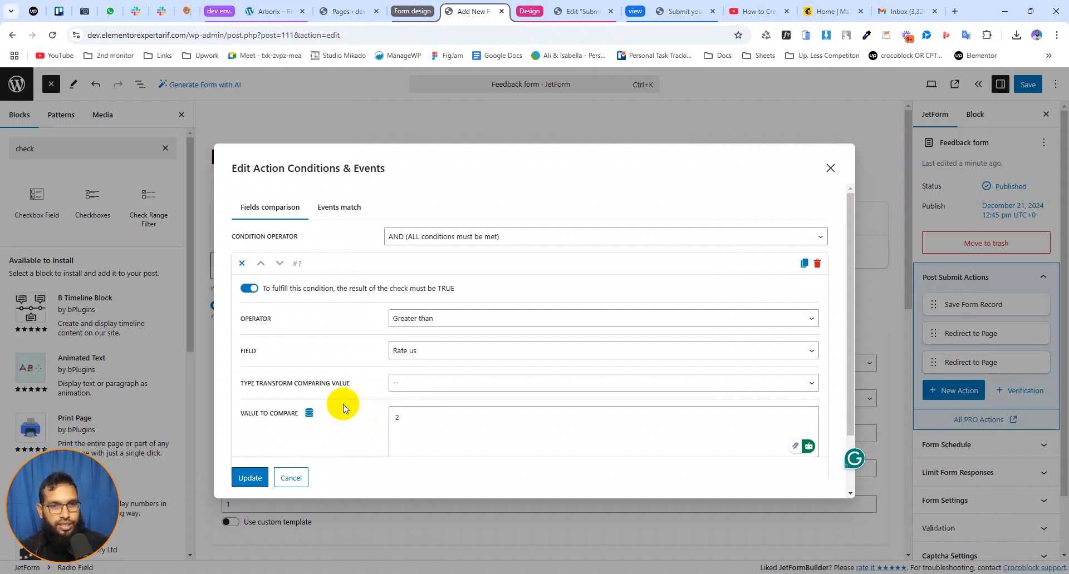
left_click(250, 478)
Add a Send Email action that mails to a custom email and enter the recipient's email address
mouse_move(989, 364)
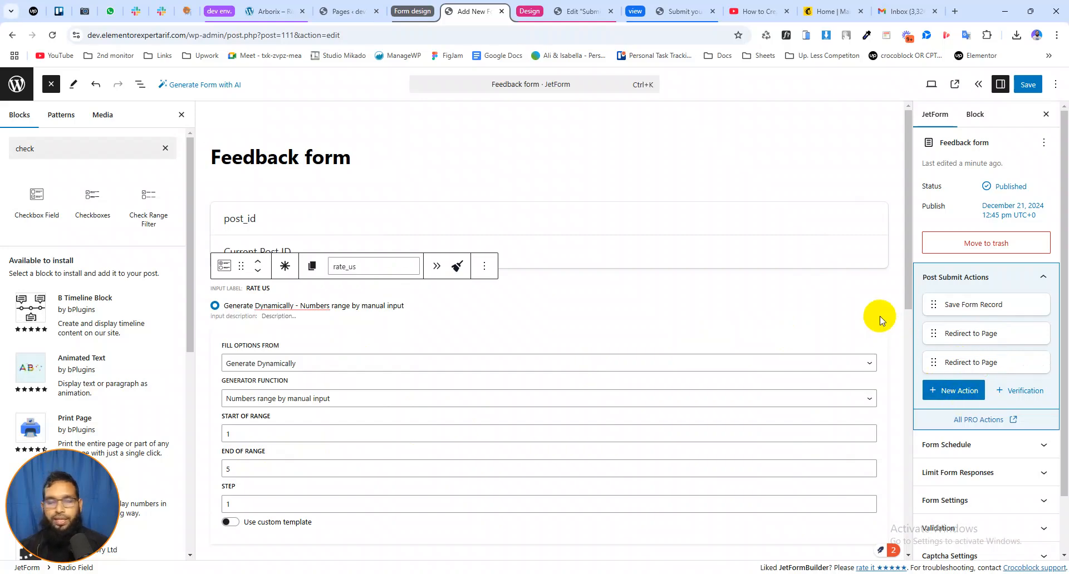
left_click(956, 391)
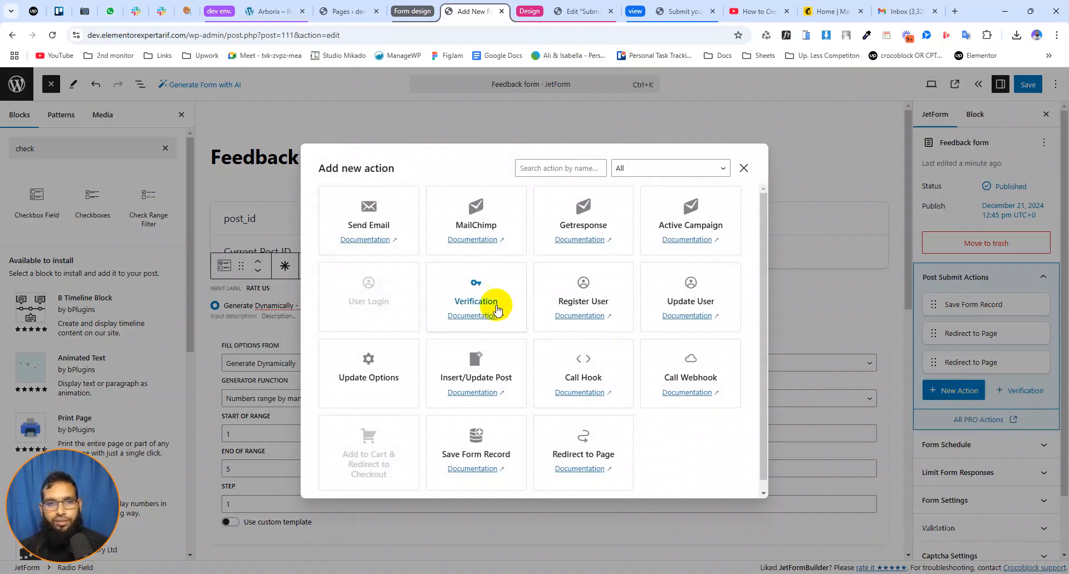
left_click(369, 220)
left_click(454, 208)
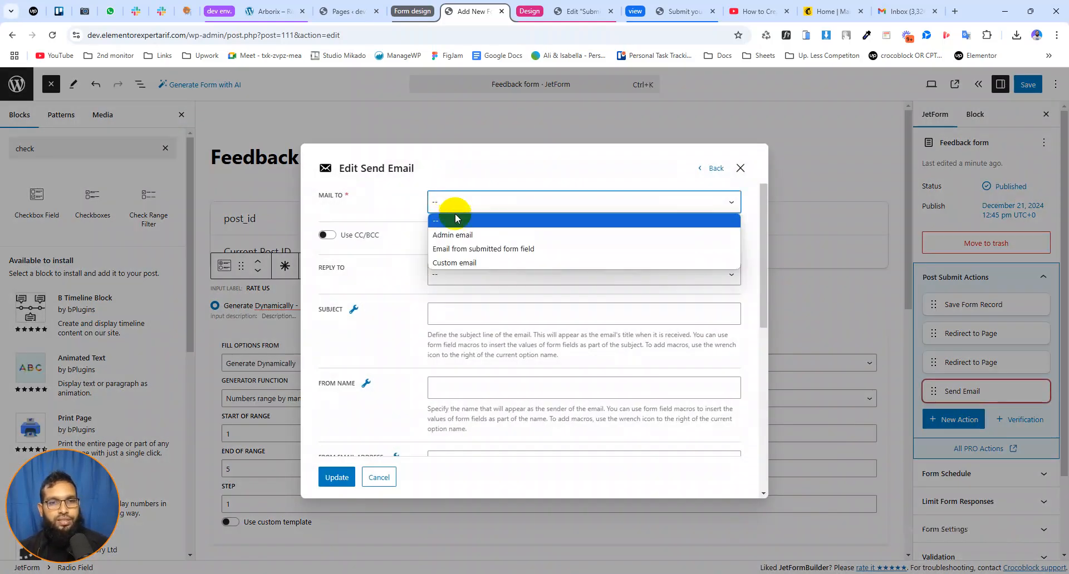
left_click(453, 263)
left_click(451, 254)
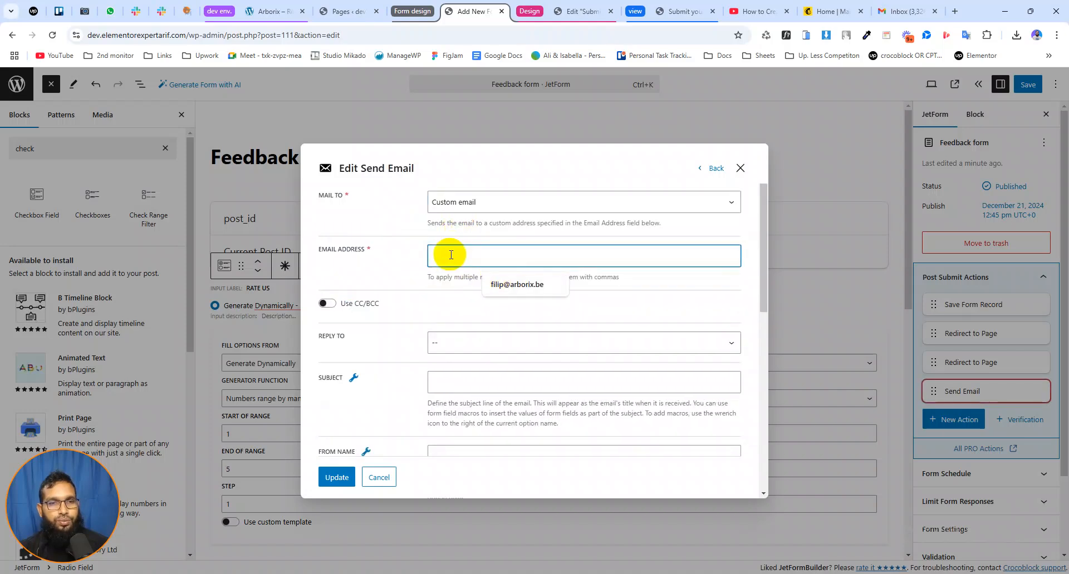
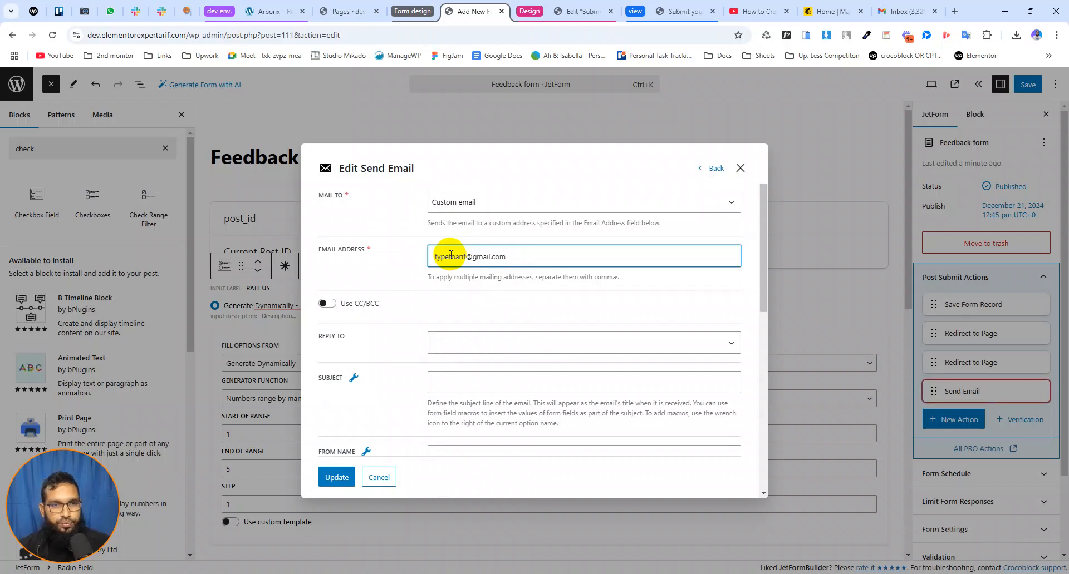
Insert the form field macros %name% and %write_a_detail_review% on separate lines of the email content
scroll(408, 318, "down", 3)
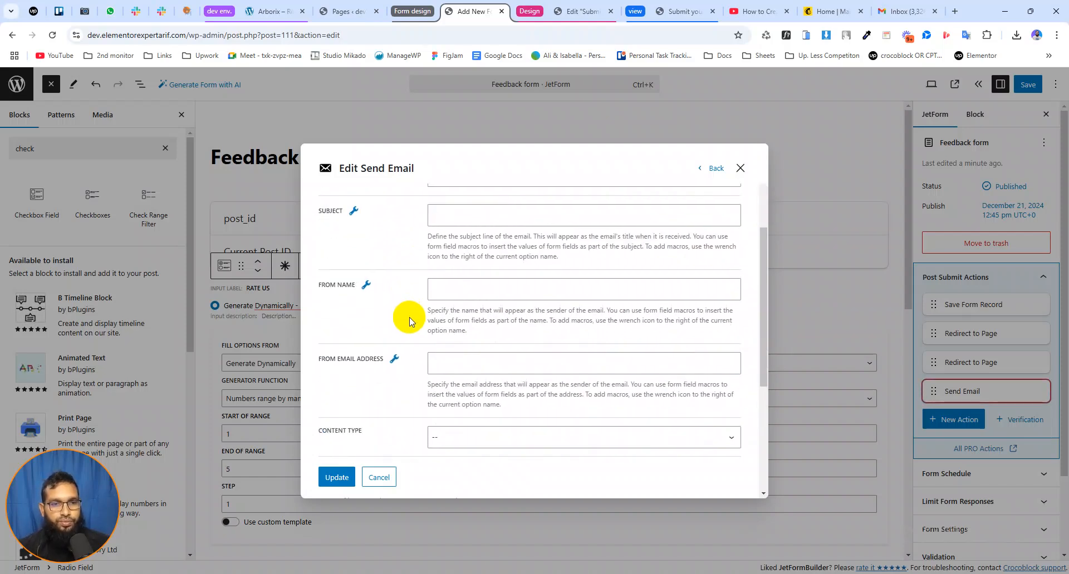
scroll(408, 318, "down", 4)
left_click(490, 304)
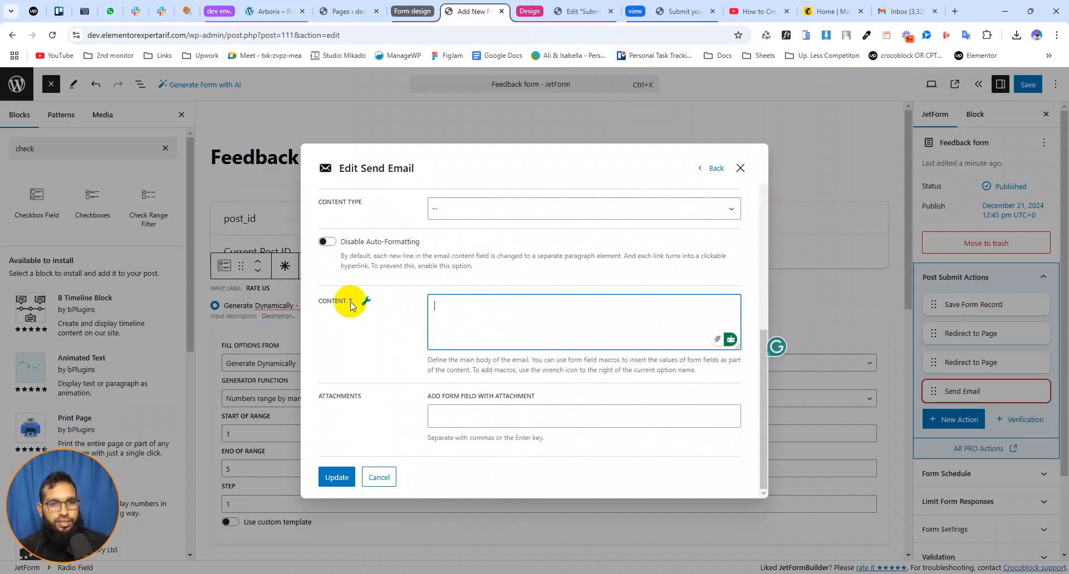
left_click(365, 301)
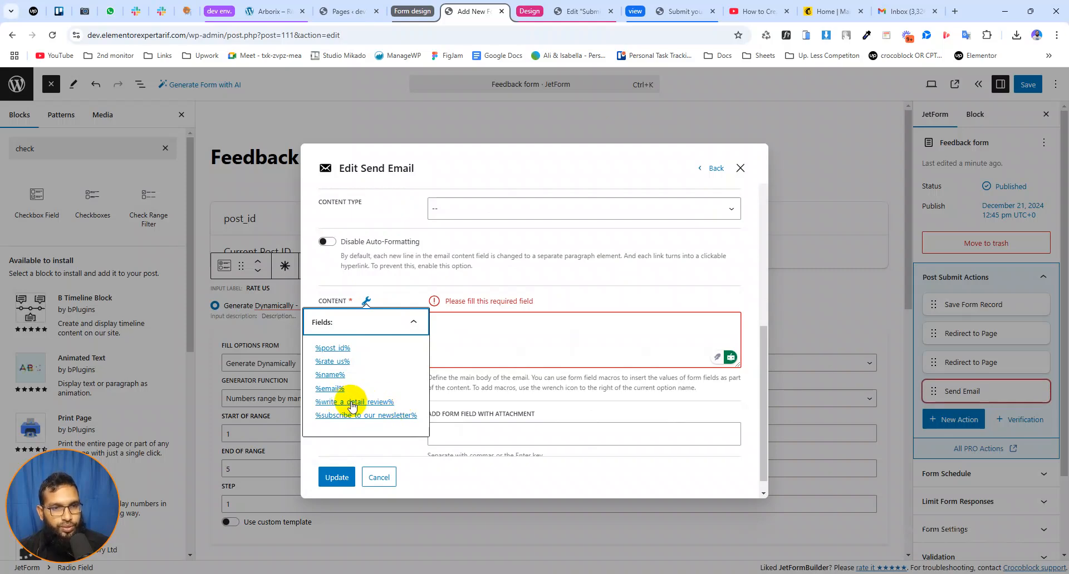
left_click(330, 374)
left_click(481, 311)
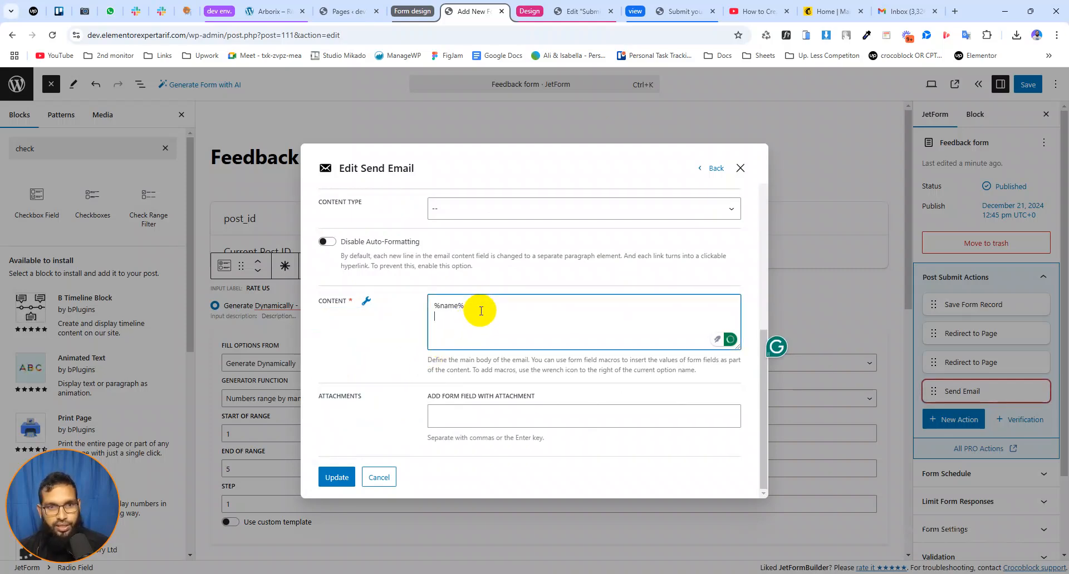
left_click(366, 301)
left_click(357, 401)
left_click(526, 317)
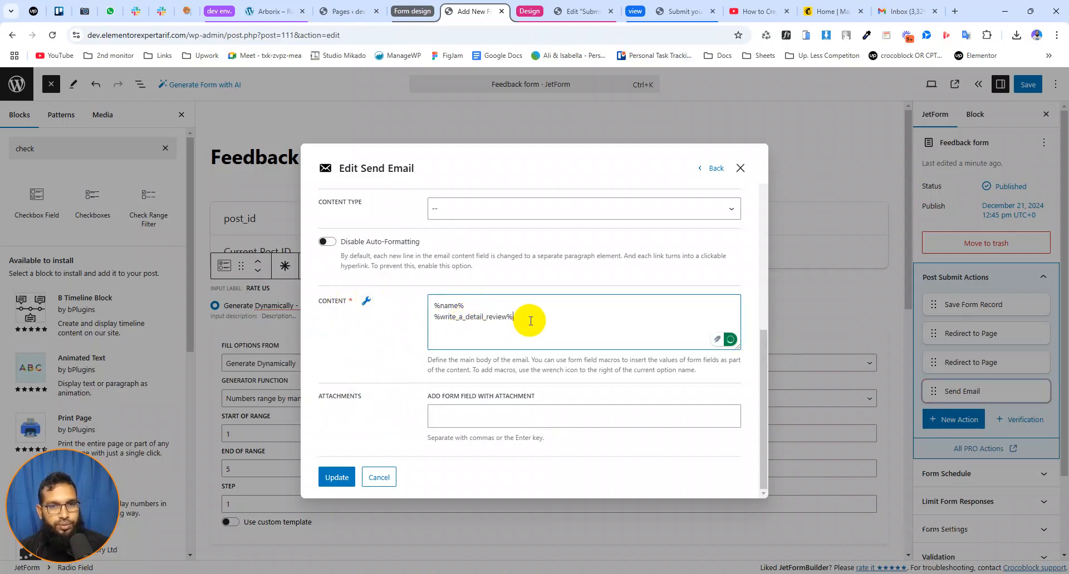
Insert the %rate_us% macro on a new line above %name% in the email content and save the Send Email action
left_click(434, 306)
key("Return")
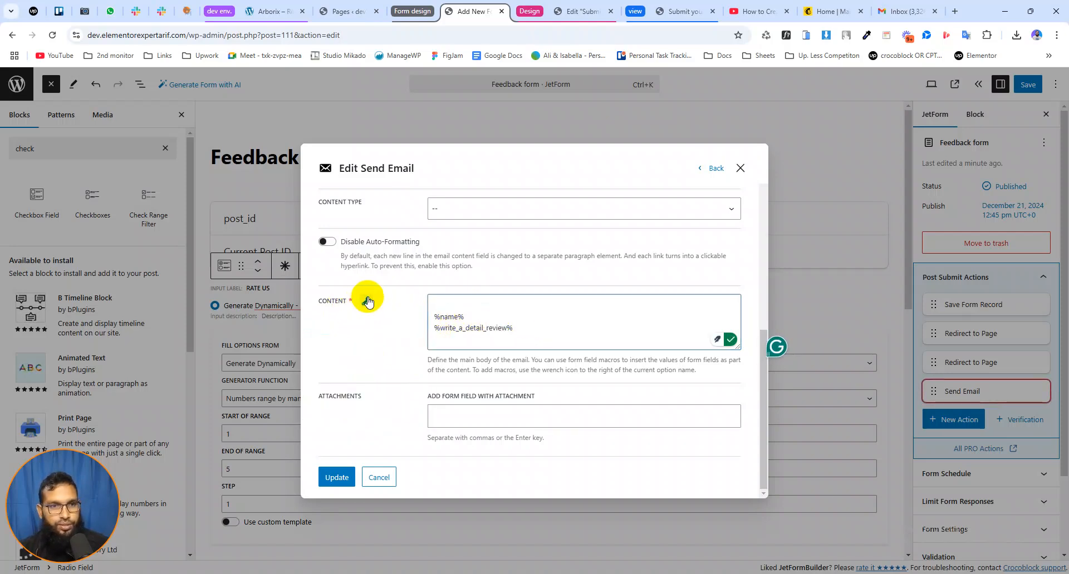
left_click(367, 301)
left_click(333, 361)
left_click_drag(562, 329, 437, 306)
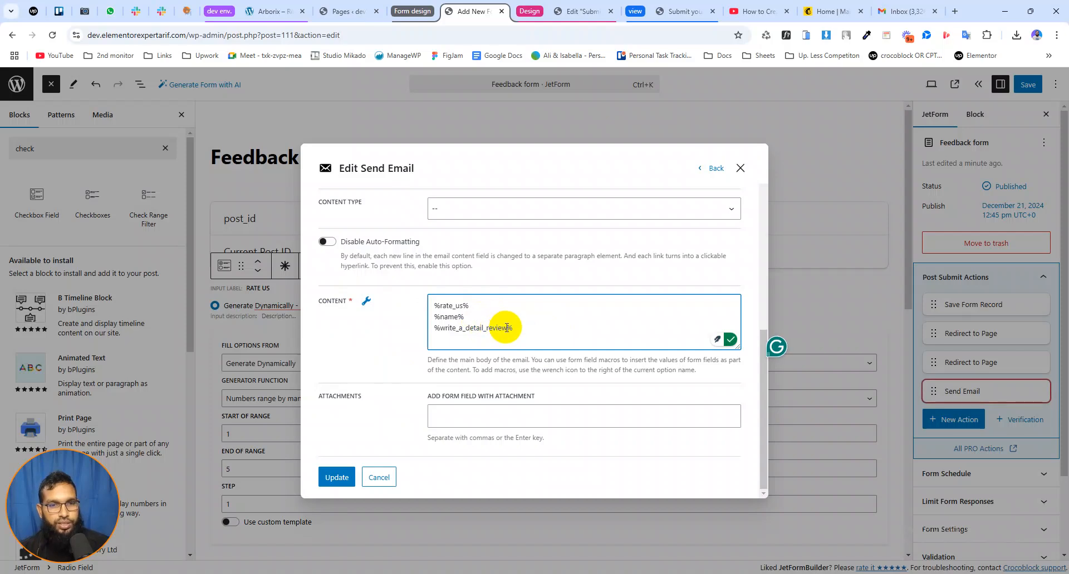
scroll(404, 389, "up", 3)
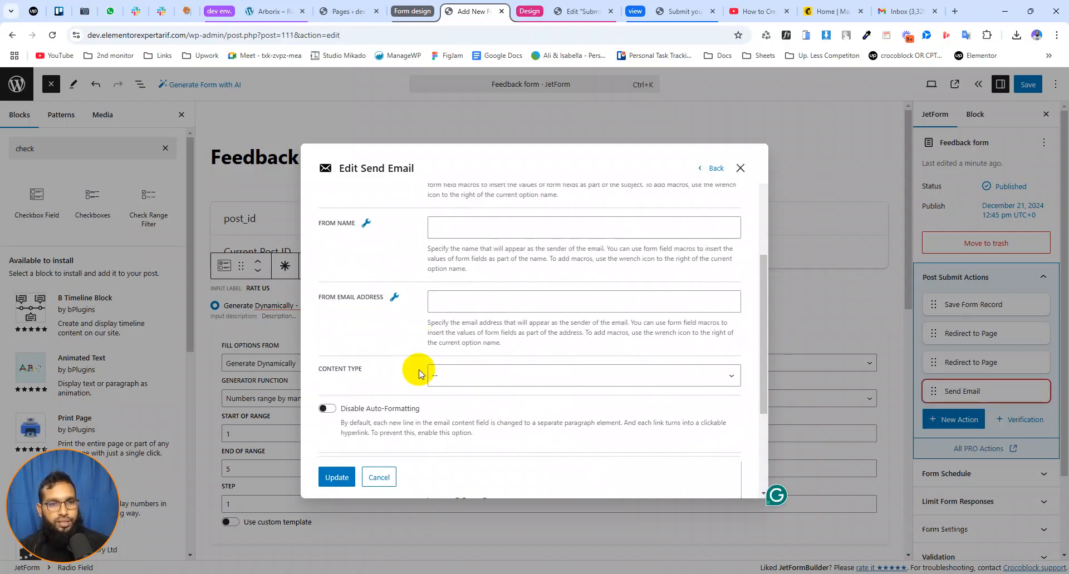
scroll(418, 374, "up", 3)
scroll(412, 352, "up", 1)
scroll(415, 345, "down", 5)
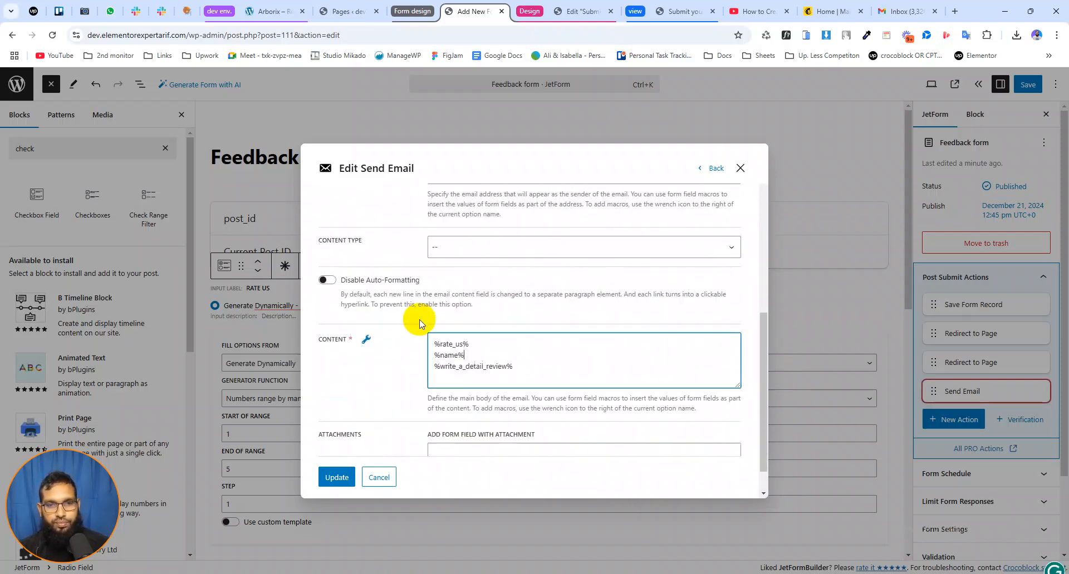
scroll(404, 314, "up", 5)
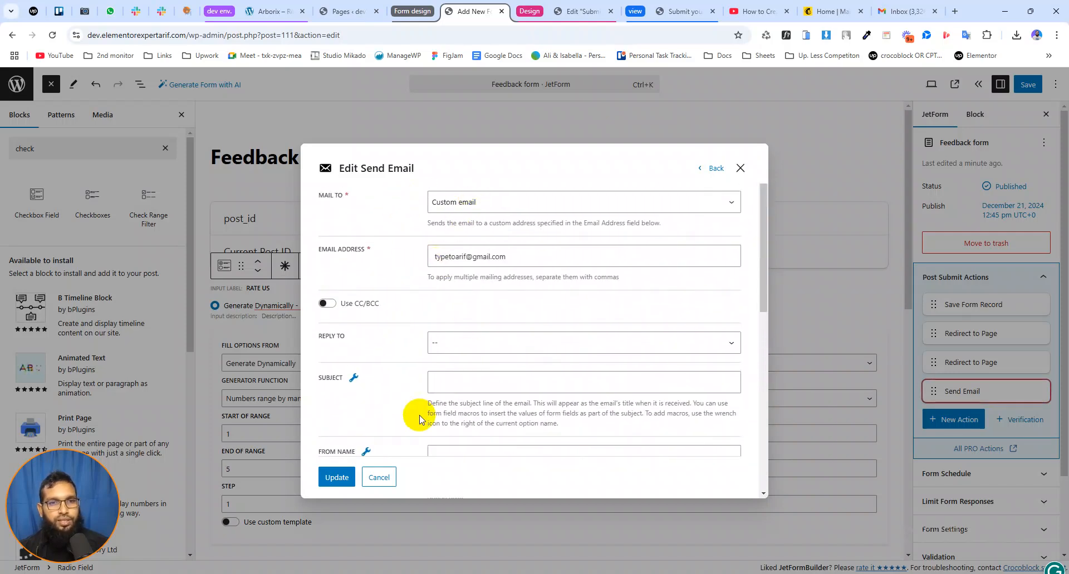
left_click(343, 477)
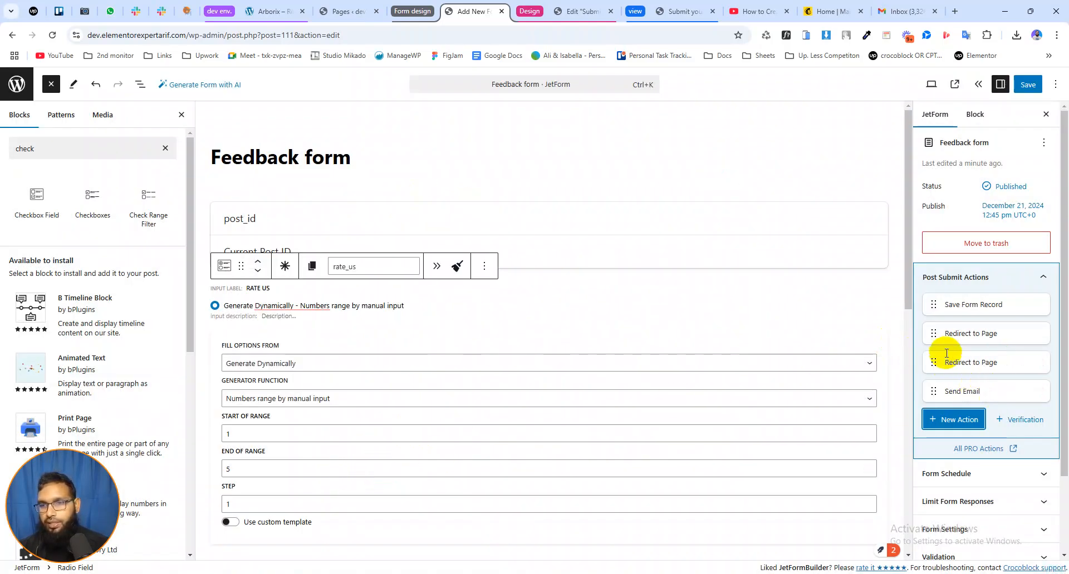
Check the value of the Please subscribe option in the newsletter checkbox field without changing it
scroll(384, 334, "down", 6)
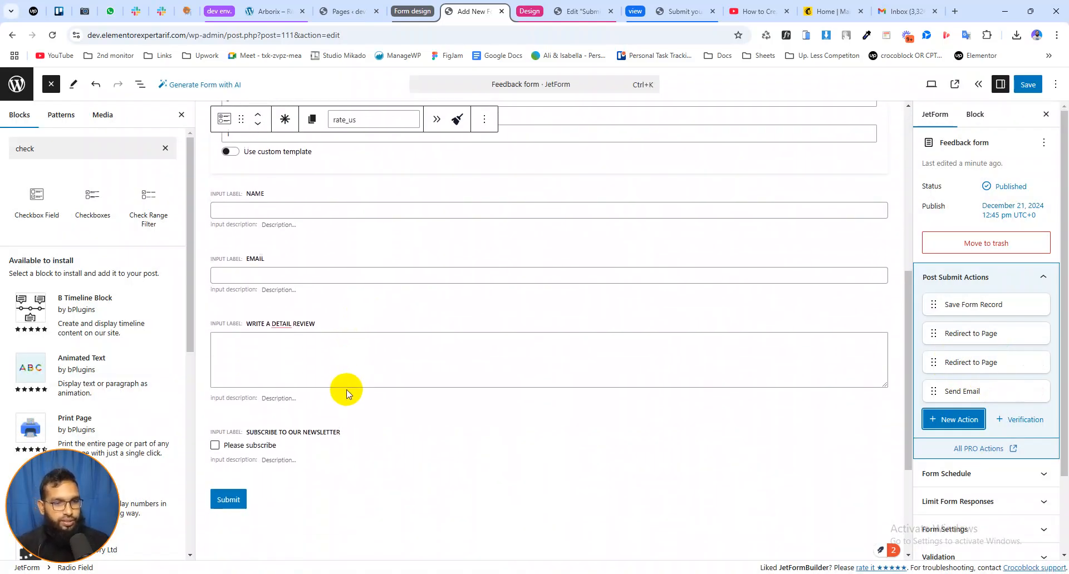
scroll(346, 392, "down", 3)
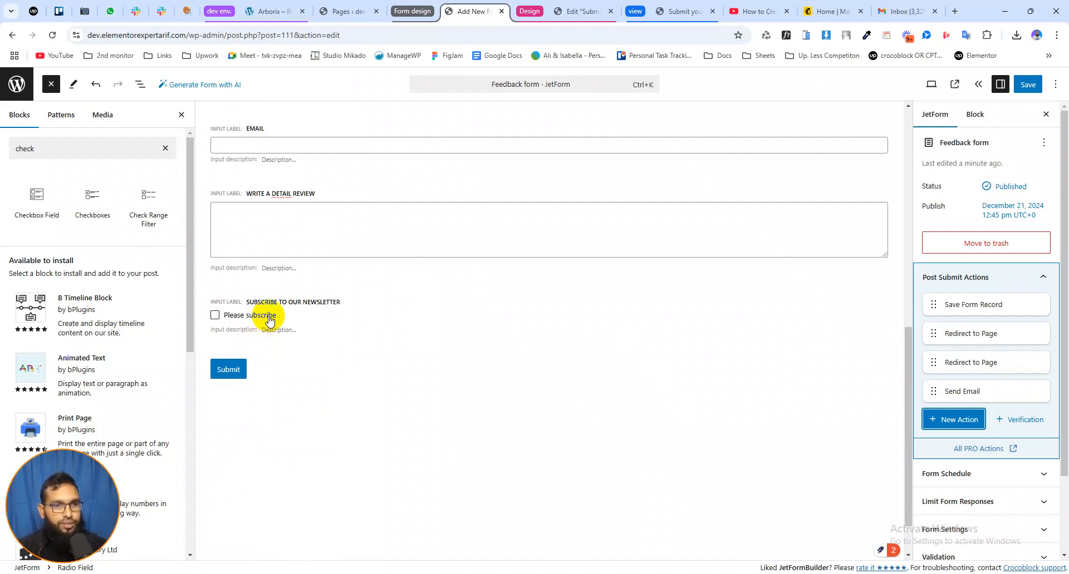
left_click(269, 321)
left_click(281, 401)
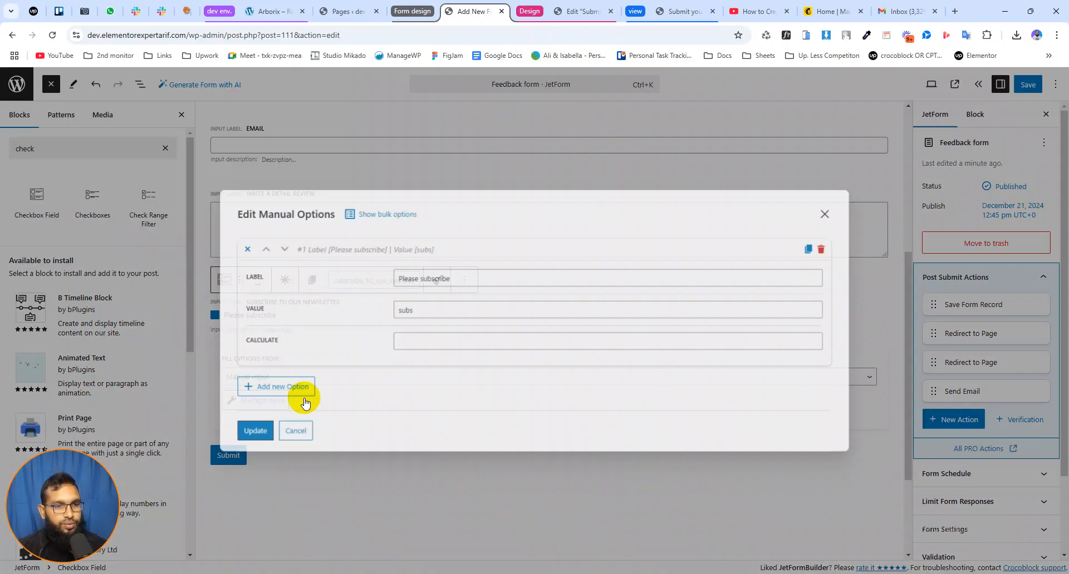
left_click_drag(417, 311, 402, 311)
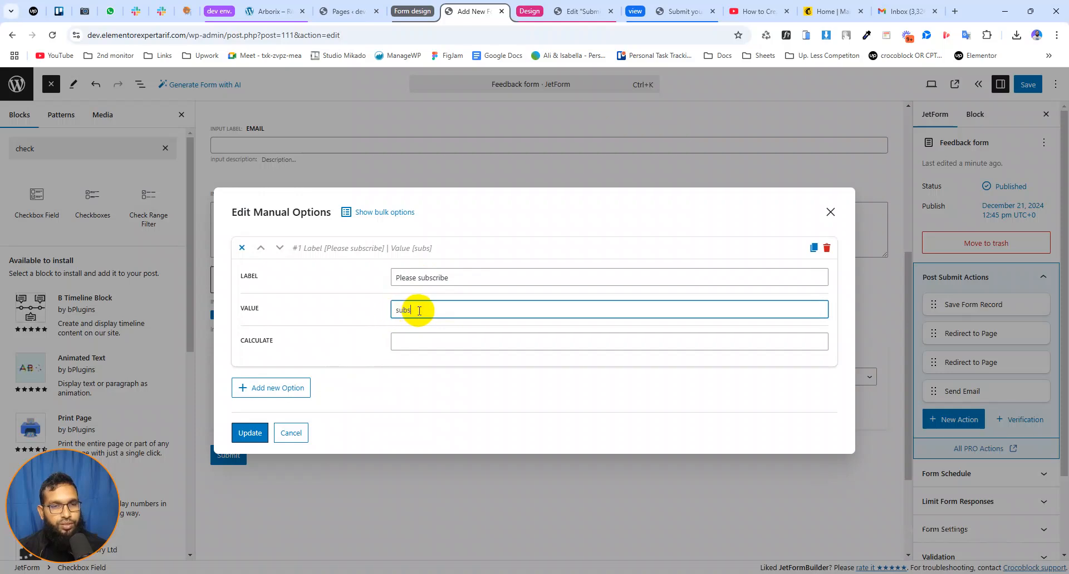
left_click(290, 434)
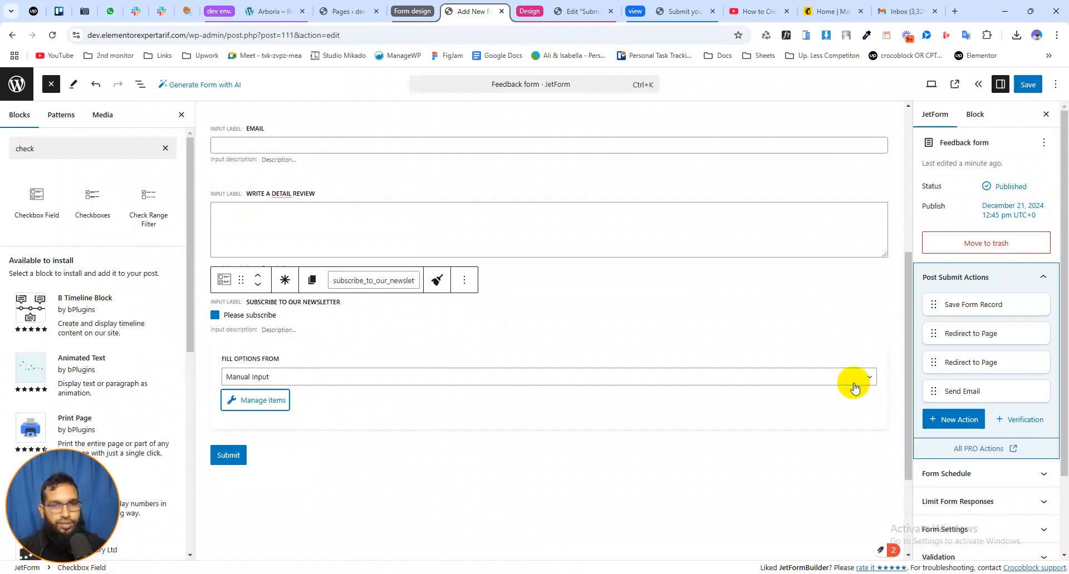
Add a MailChimp post-submit action and start editing its API key
left_click(957, 420)
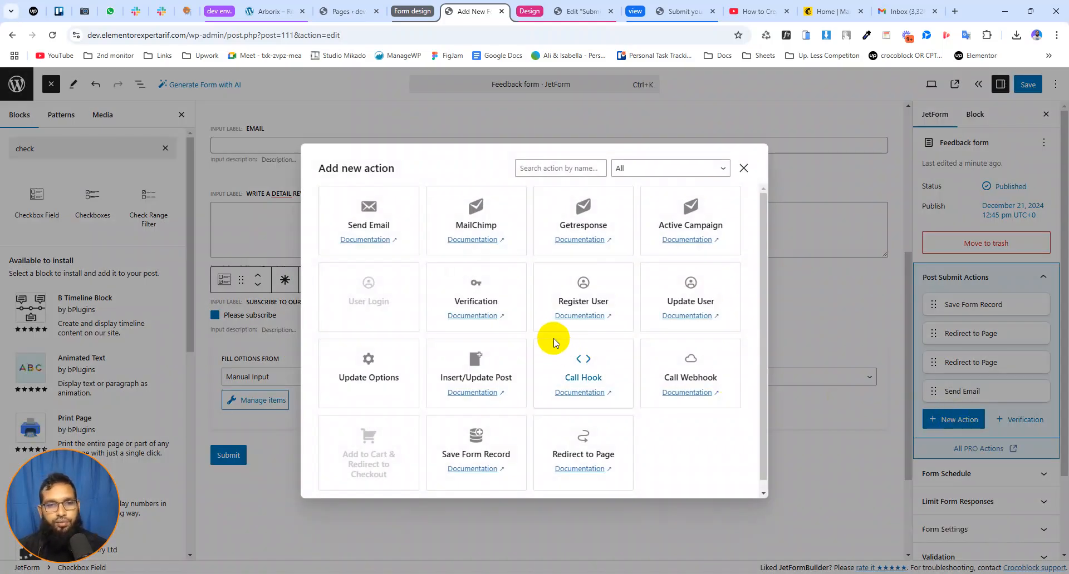
left_click(483, 221)
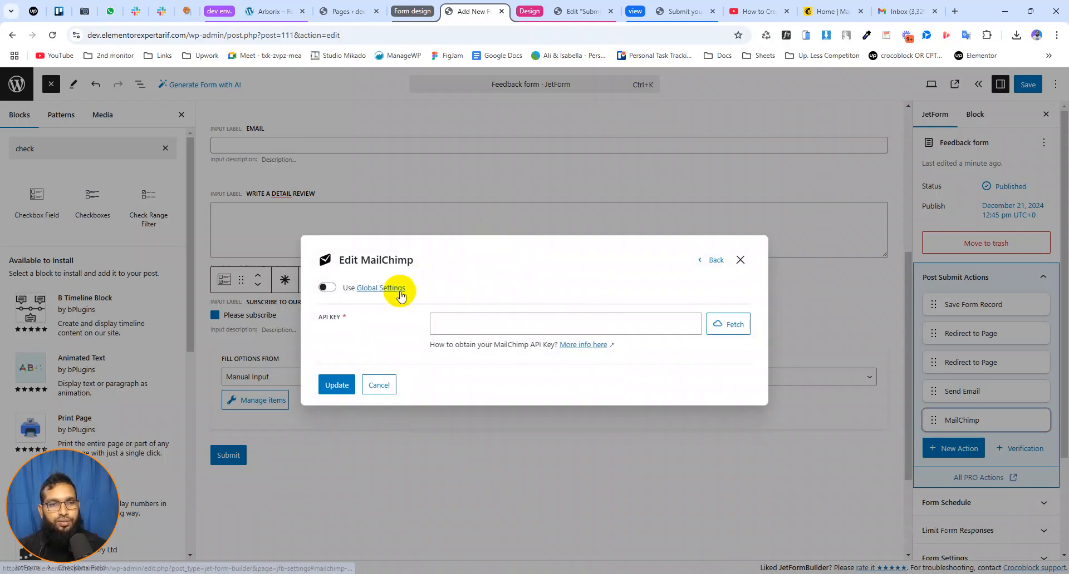
left_click(451, 325)
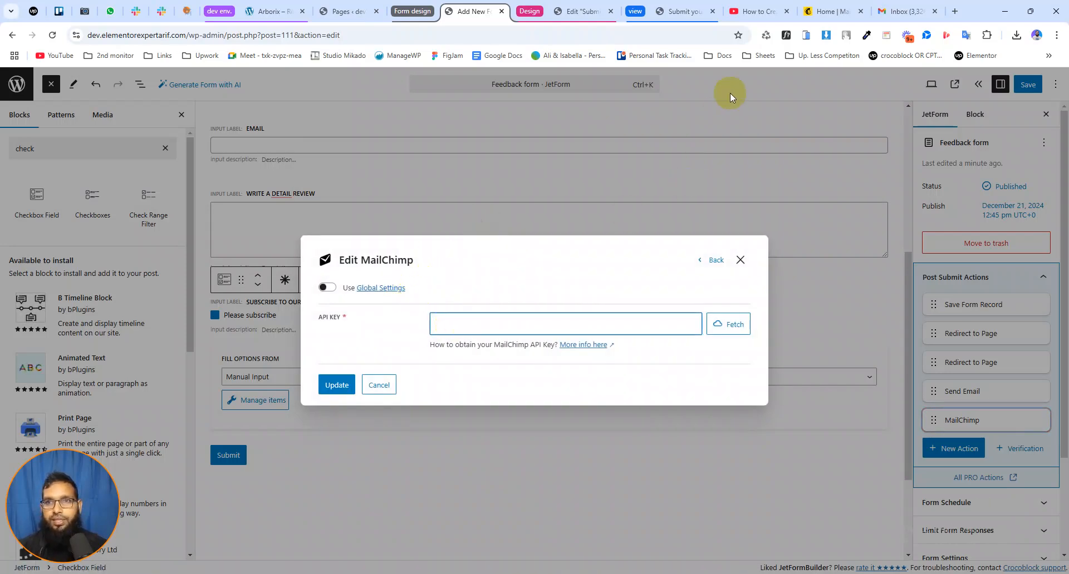
Switch to Mailchimp, open the account's API keys page and examine the existing keys and the option to create one
left_click(830, 11)
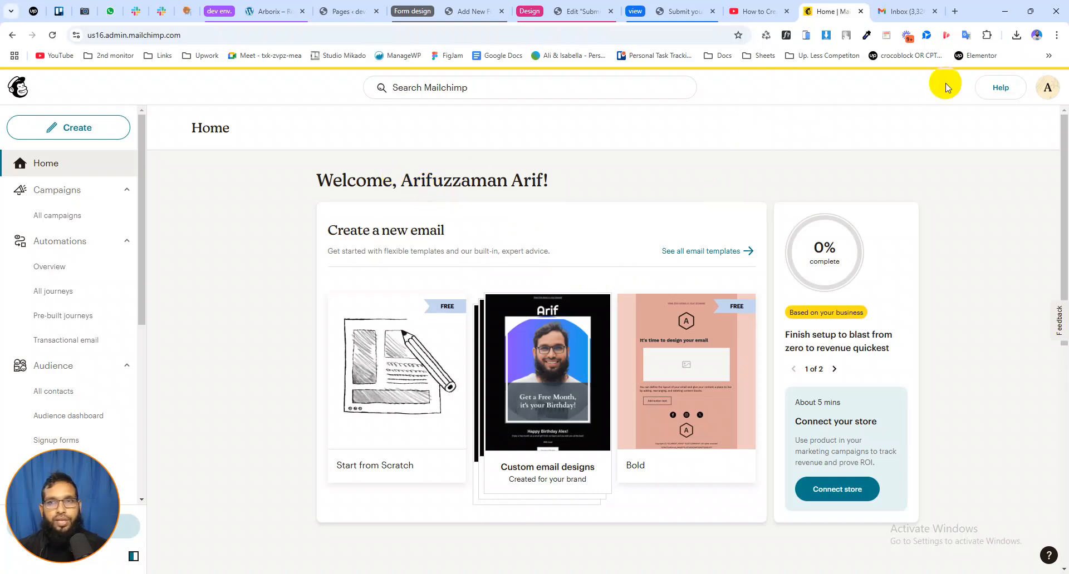
left_click(1047, 87)
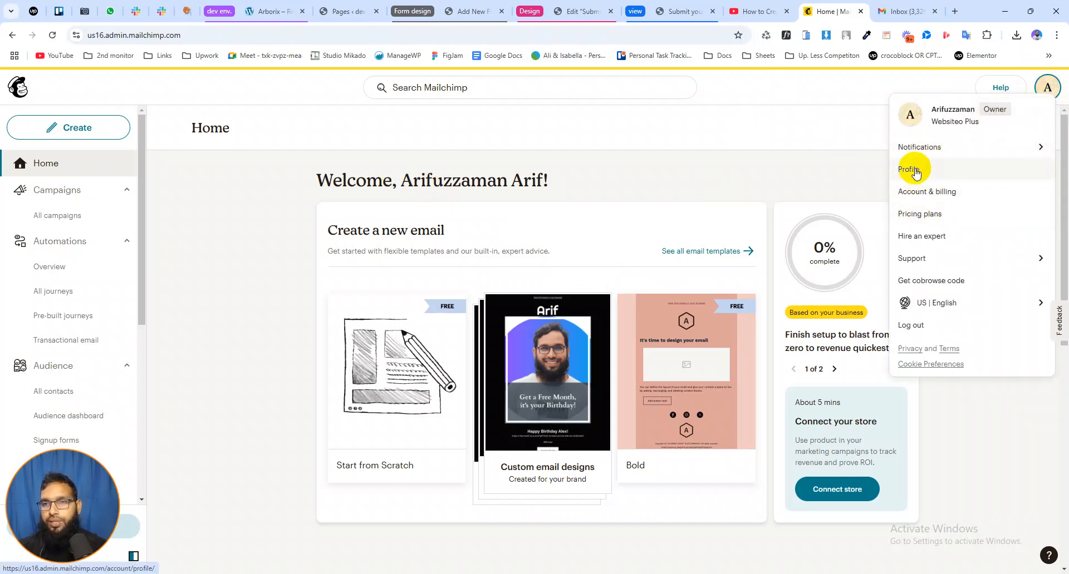
left_click(916, 174)
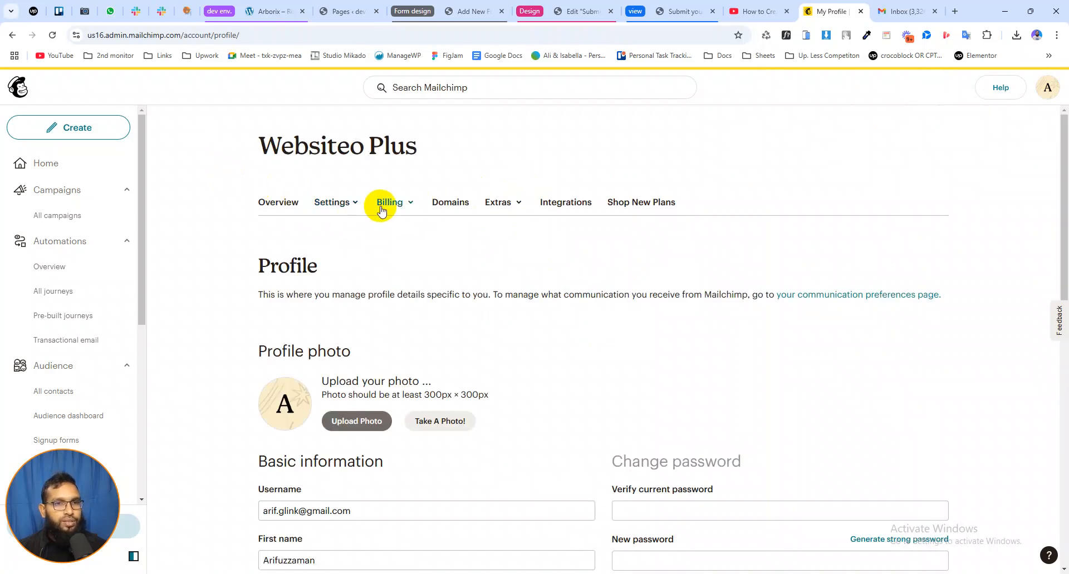
left_click(505, 204)
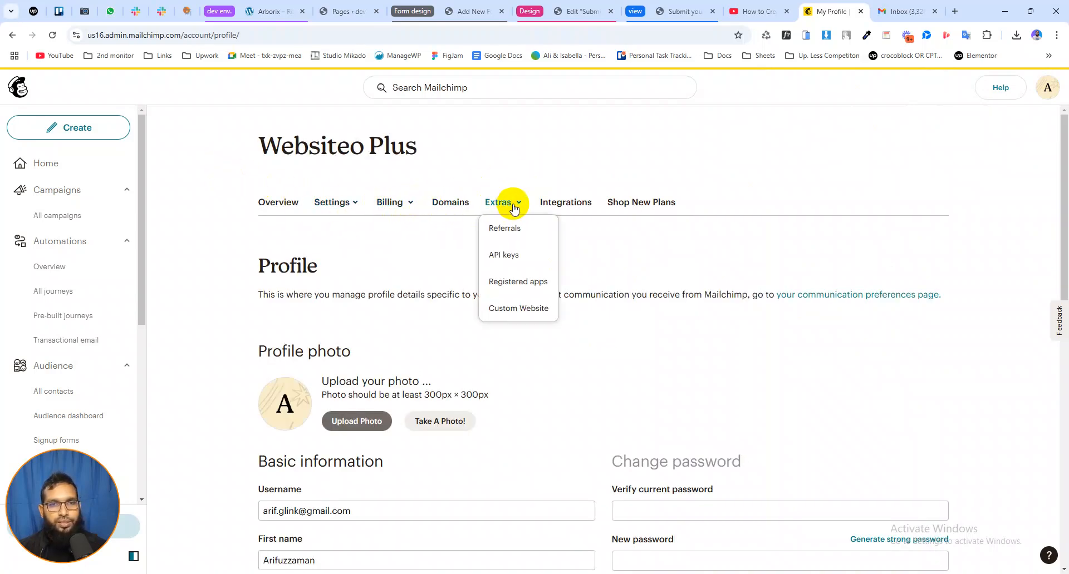
left_click(505, 256)
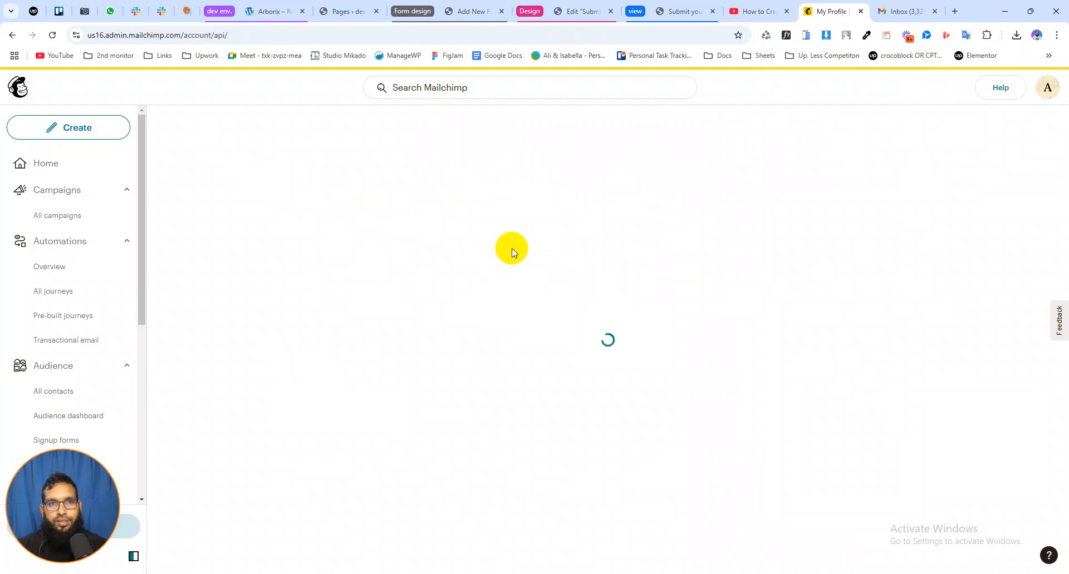
scroll(560, 274, "down", 4)
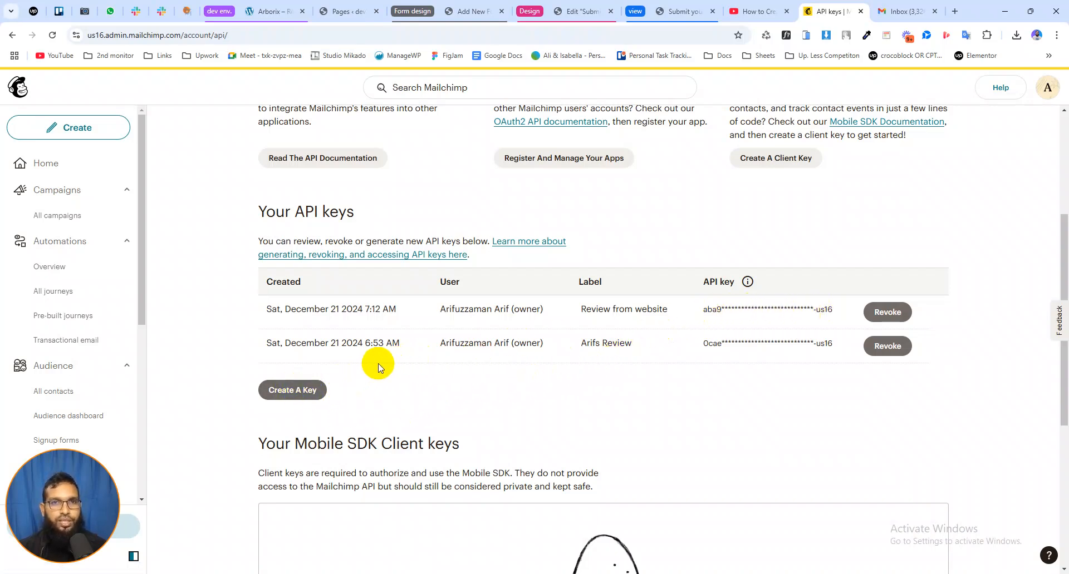
scroll(416, 341, "down", 2)
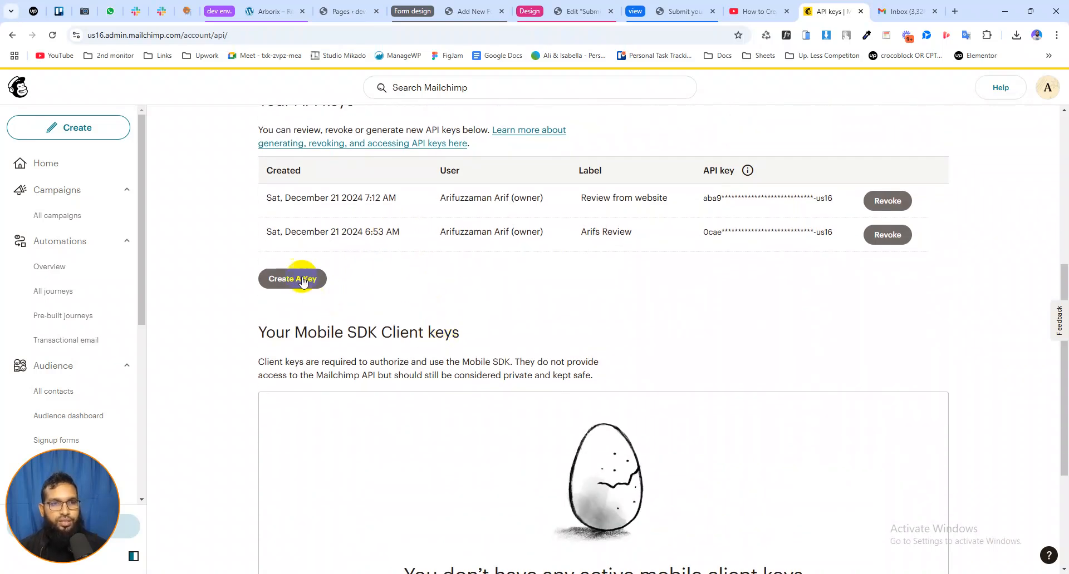
scroll(602, 253, "up", 5)
scroll(602, 252, "up", 1)
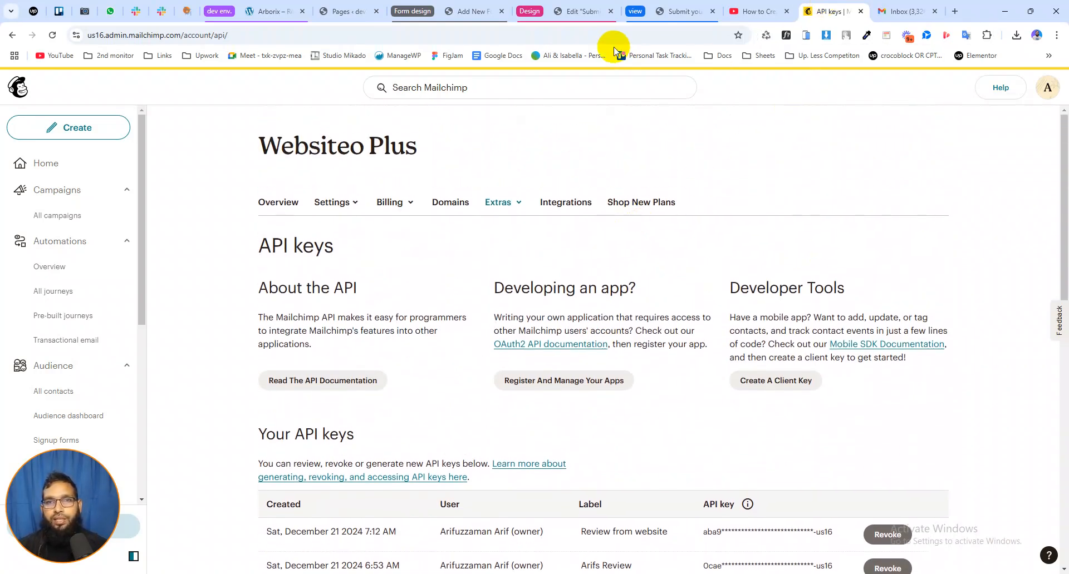
Open the MailChimp API section of the JetFormBuilder settings in the WordPress dashboard and check the API key field
left_click(481, 11)
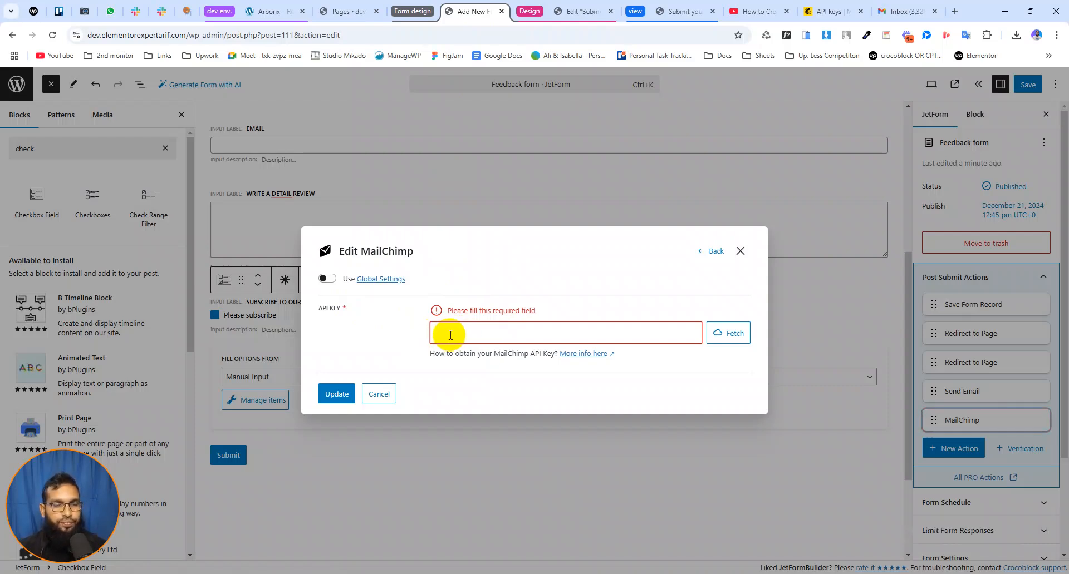
left_click(344, 12)
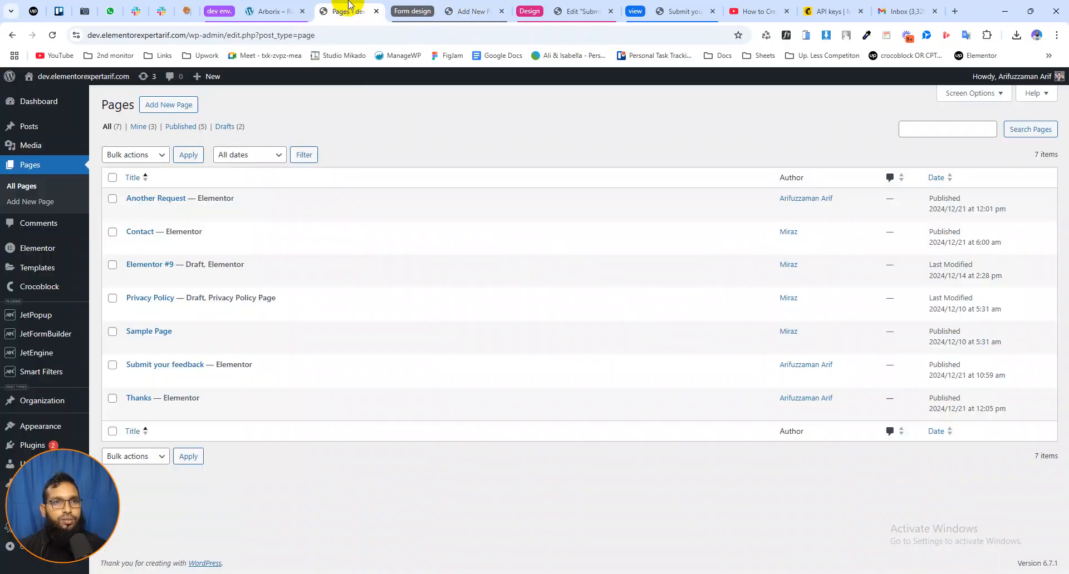
mouse_move(42, 341)
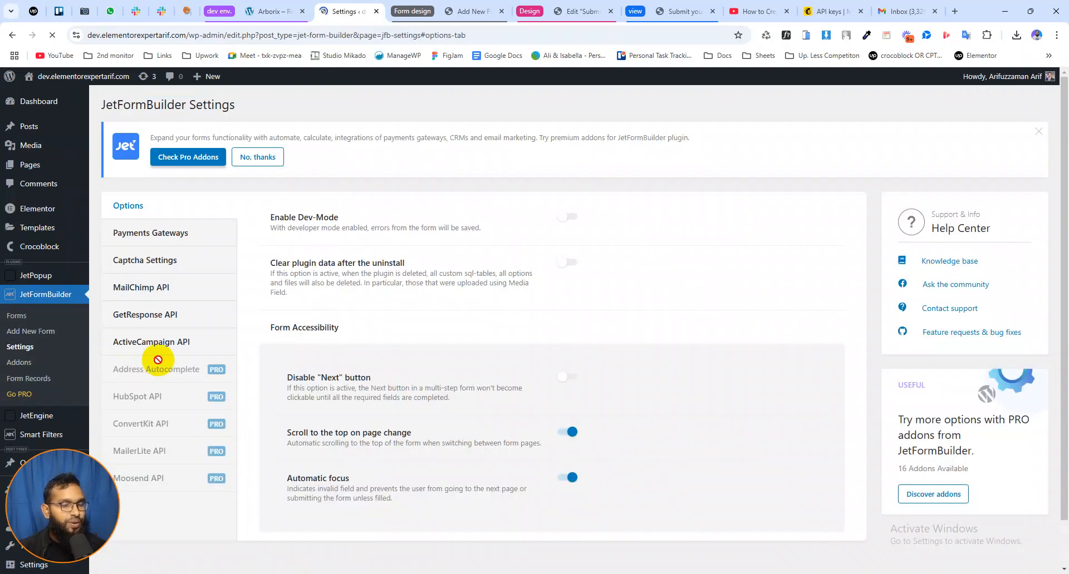
left_click(153, 292)
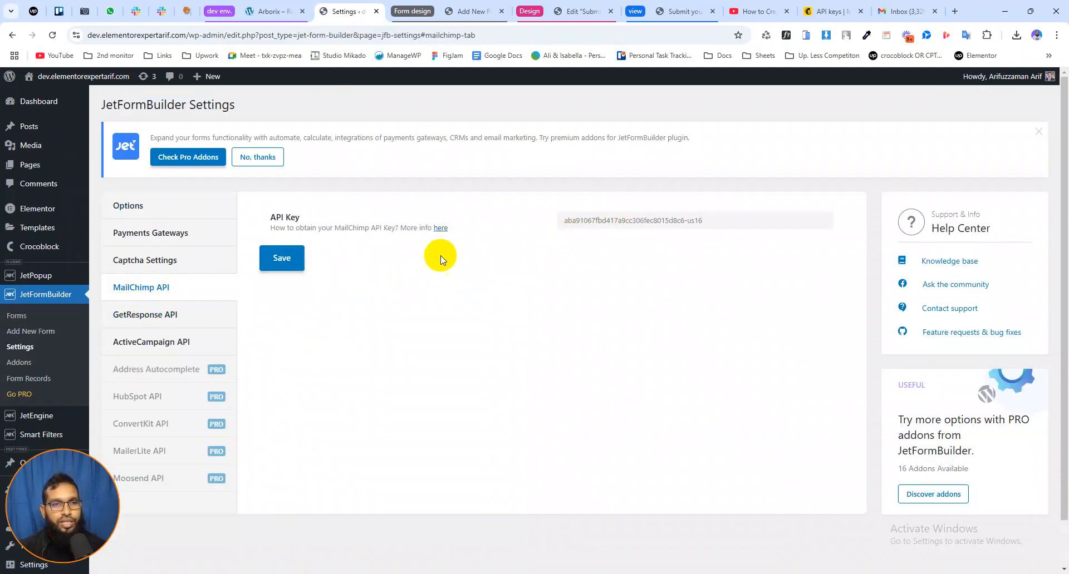
Return to the feedback form, enable Global Settings for the MailChimp action and select the Websiteo Plus audience
left_click(473, 11)
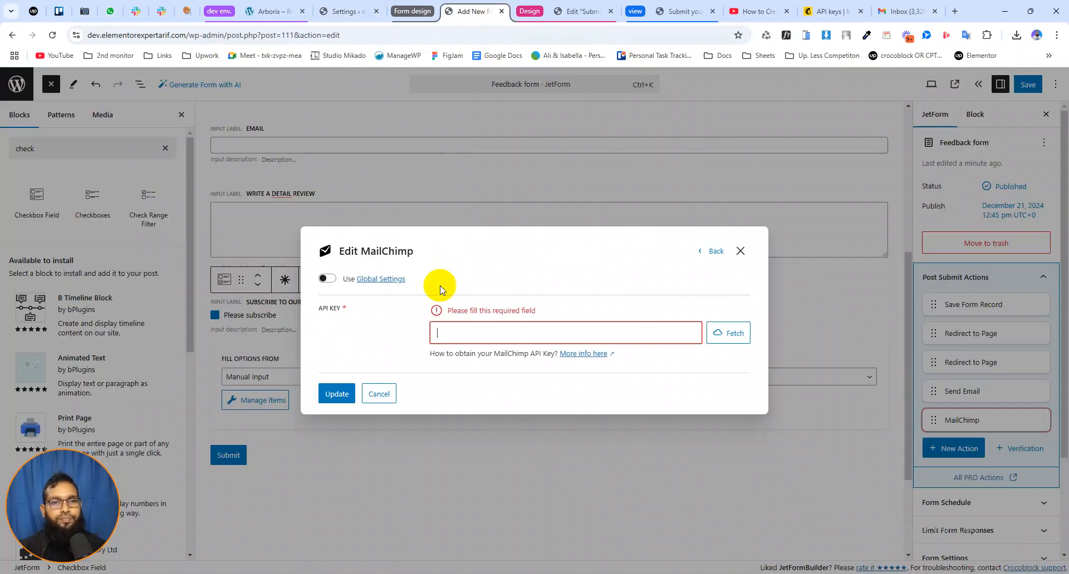
left_click(328, 280)
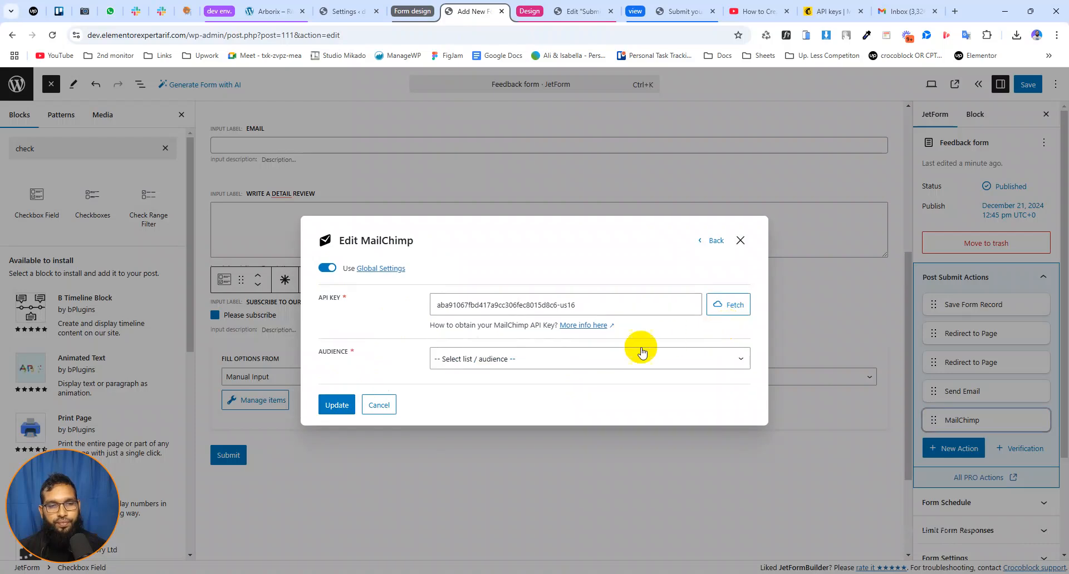
left_click(469, 360)
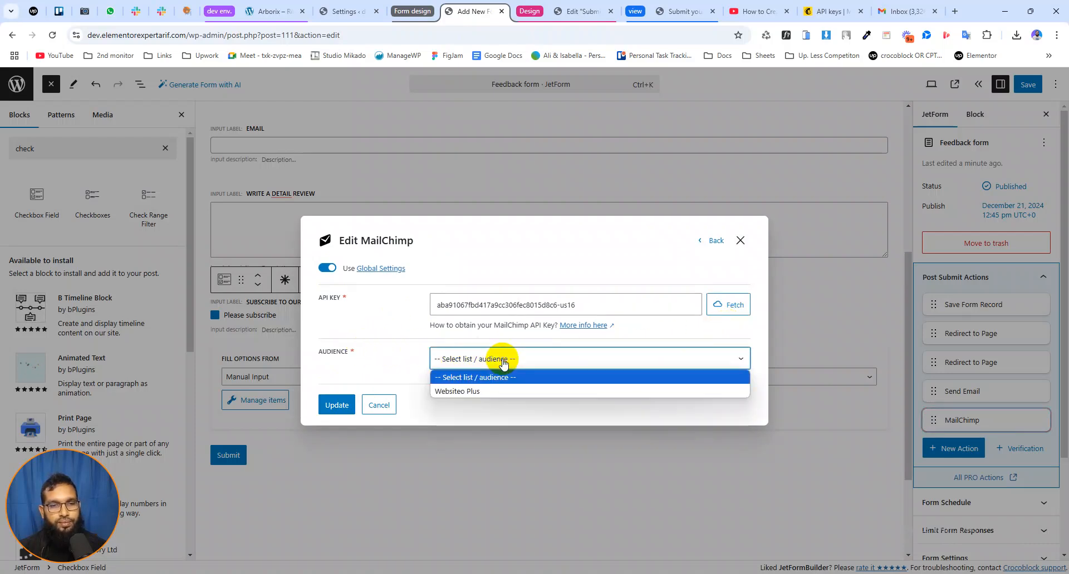
left_click(470, 392)
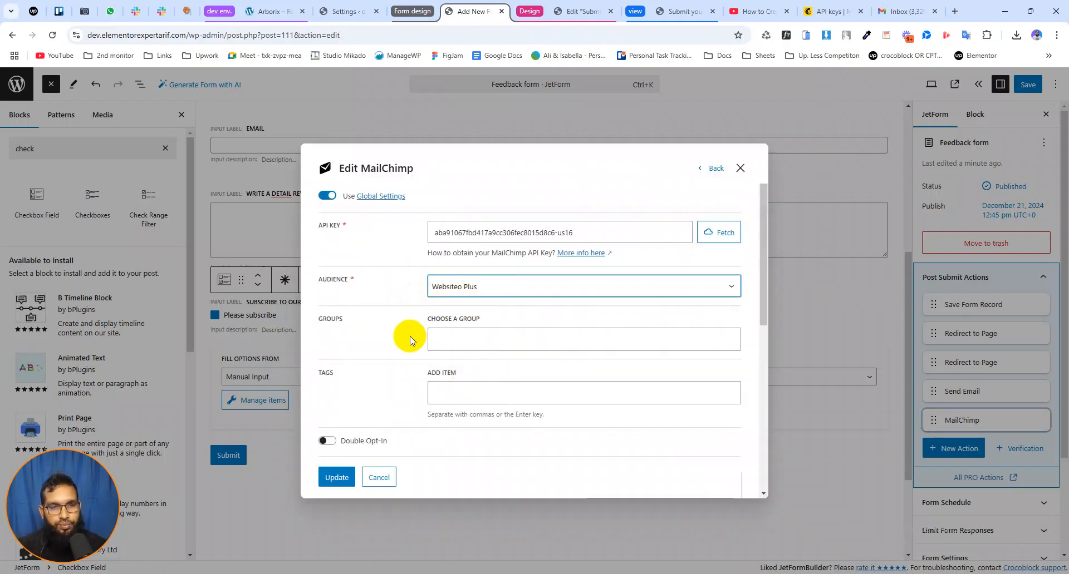
Review the MailChimp action's groups, tags, double opt-in and fields map settings
scroll(411, 339, "down", 6)
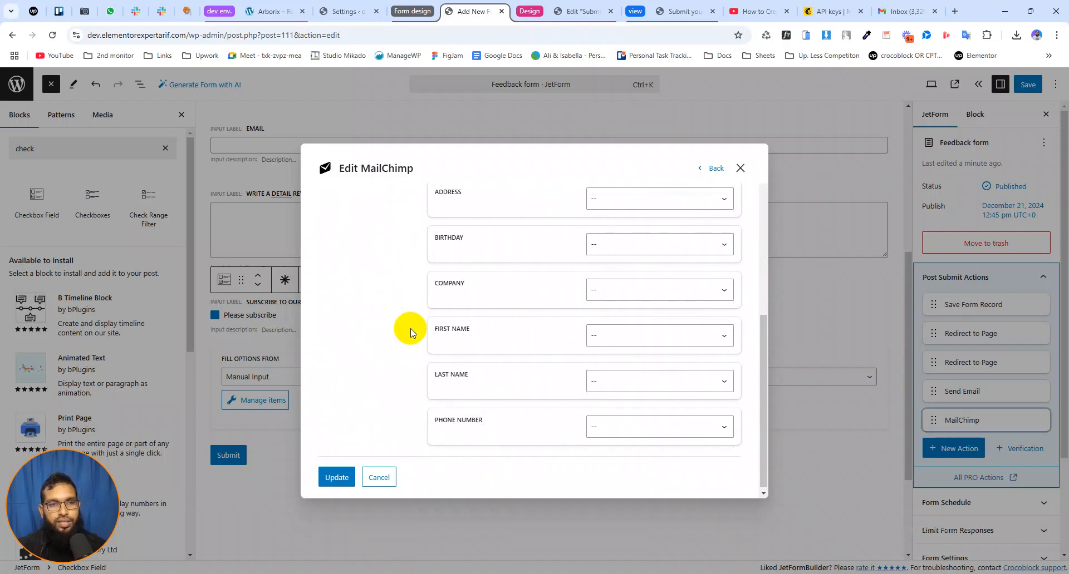
scroll(410, 333, "up", 3)
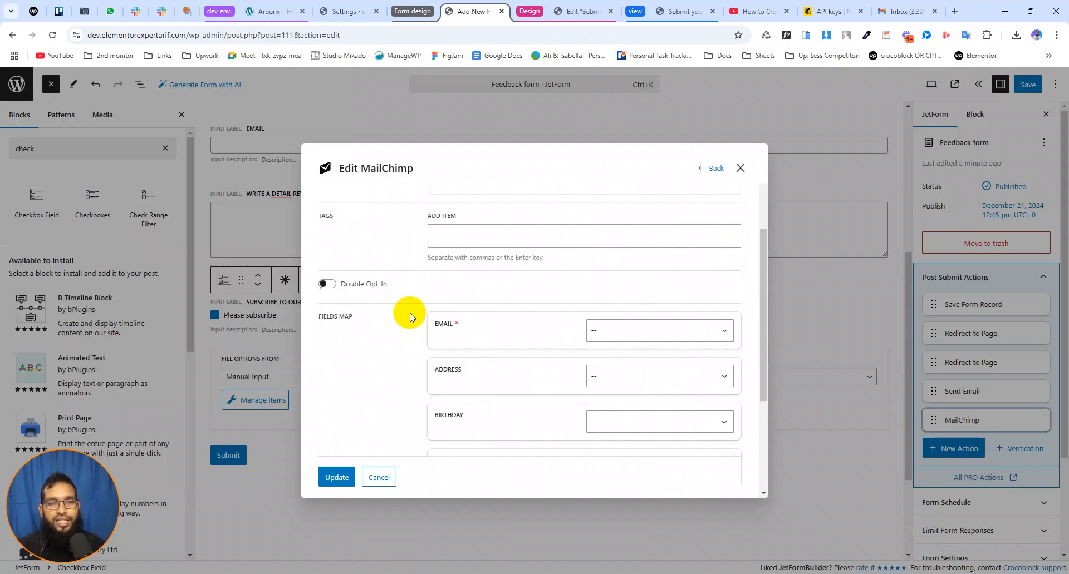
scroll(411, 312, "up", 2)
scroll(417, 326, "down", 4)
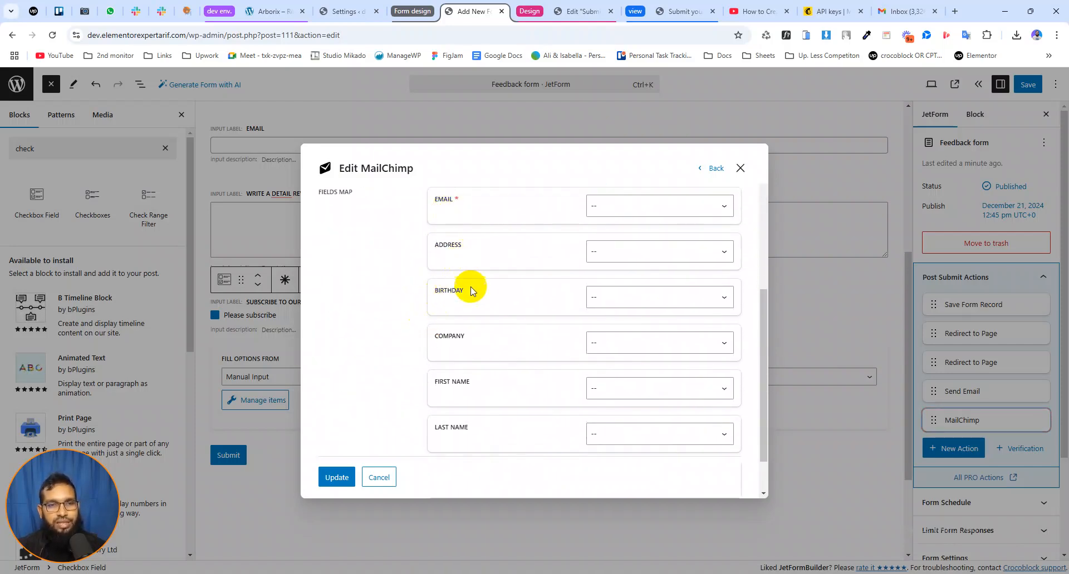
scroll(481, 334, "down", 2)
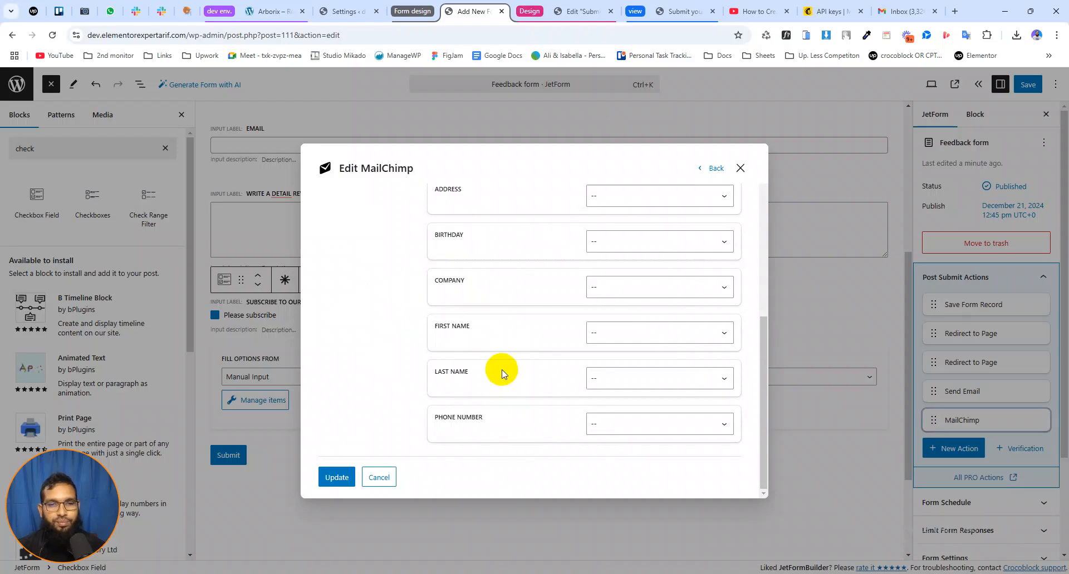
scroll(473, 339, "up", 3)
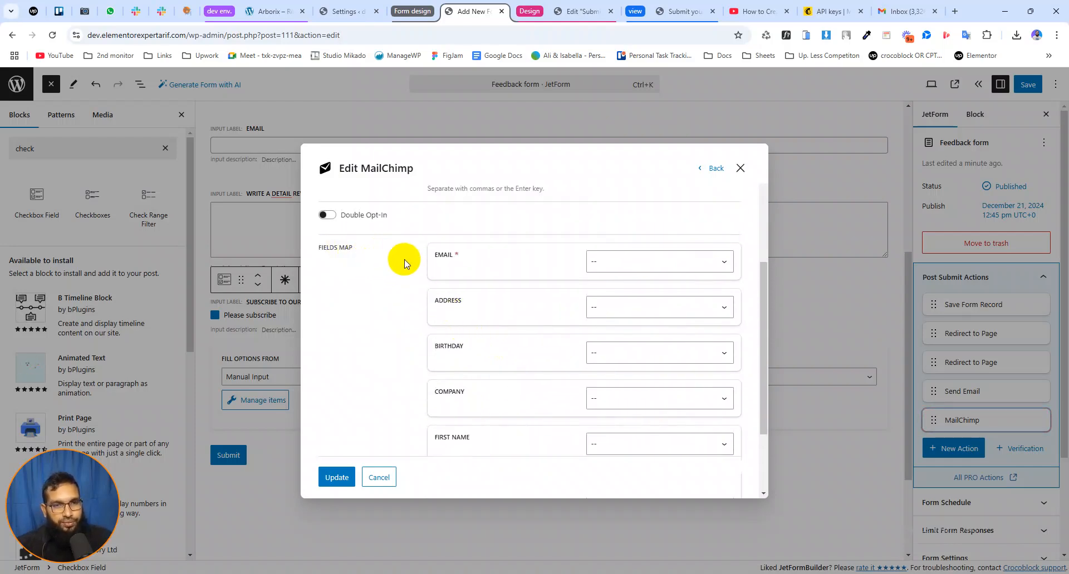
scroll(411, 270, "up", 2)
scroll(413, 286, "down", 2)
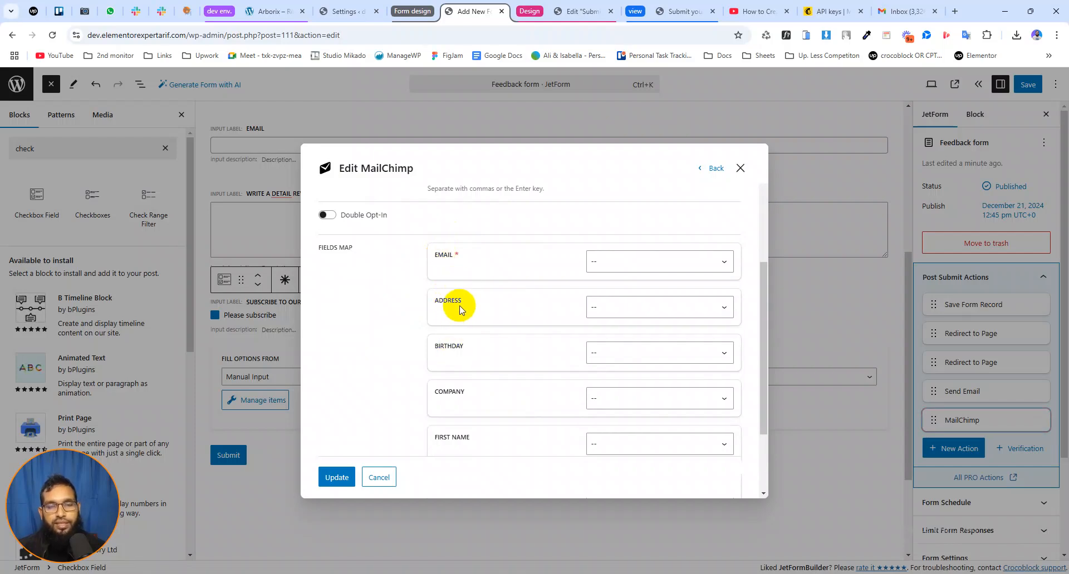
Map the MailChimp Email field to the form's Email field, leaving Address unmapped
left_click(613, 268)
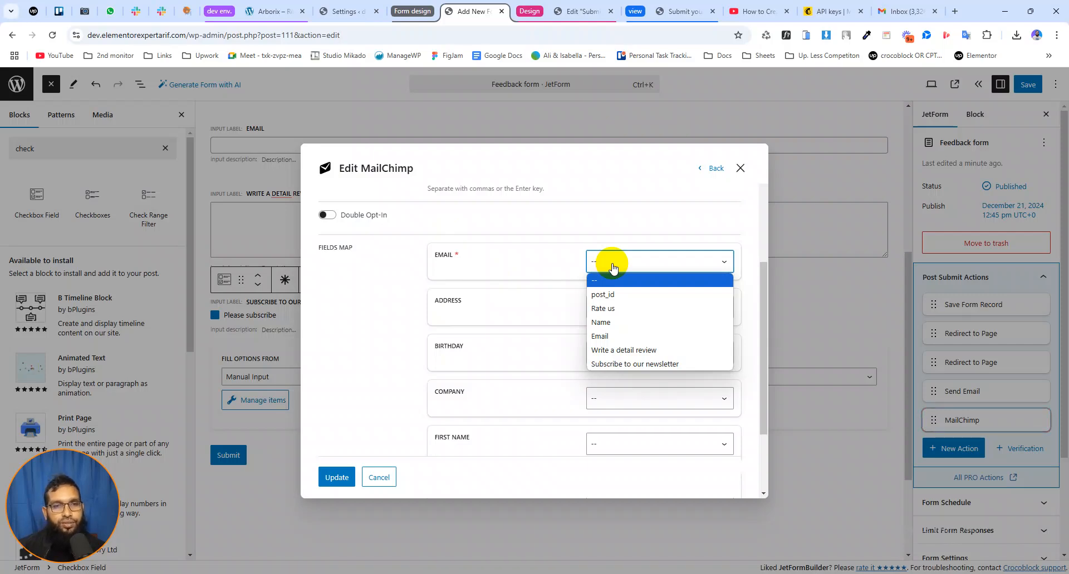
left_click(600, 337)
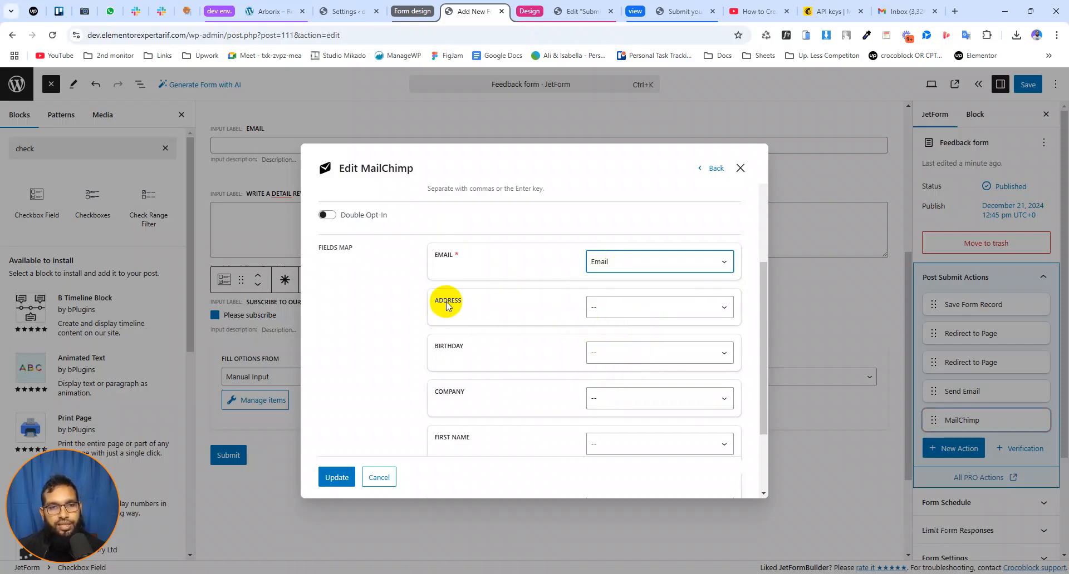
left_click(599, 309)
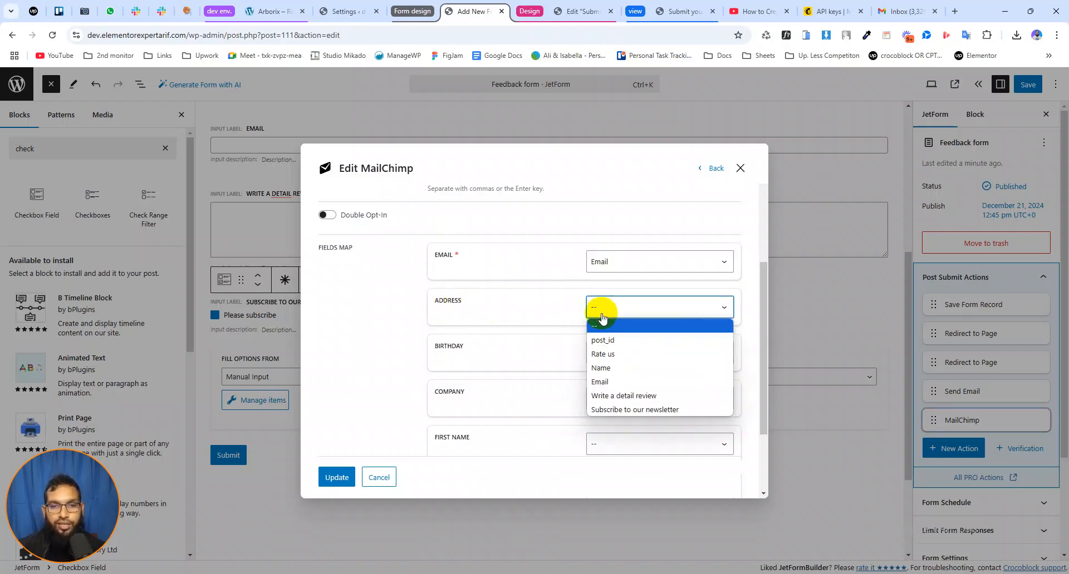
left_click(410, 310)
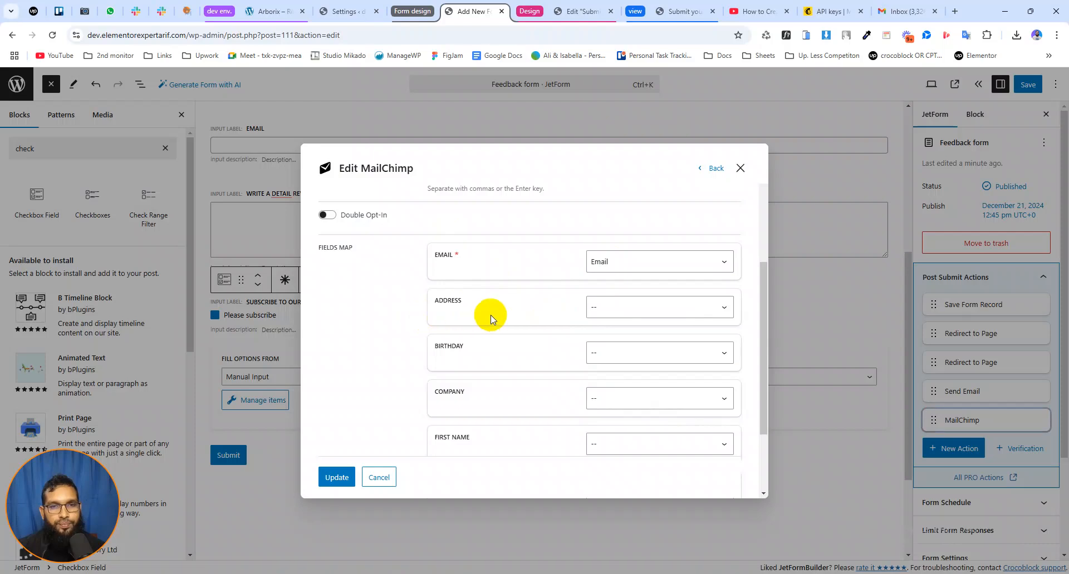
Map the MailChimp First Name field to the form's Name field and save the MailChimp action
scroll(453, 306, "up", 1)
scroll(453, 315, "down", 3)
scroll(470, 310, "up", 1)
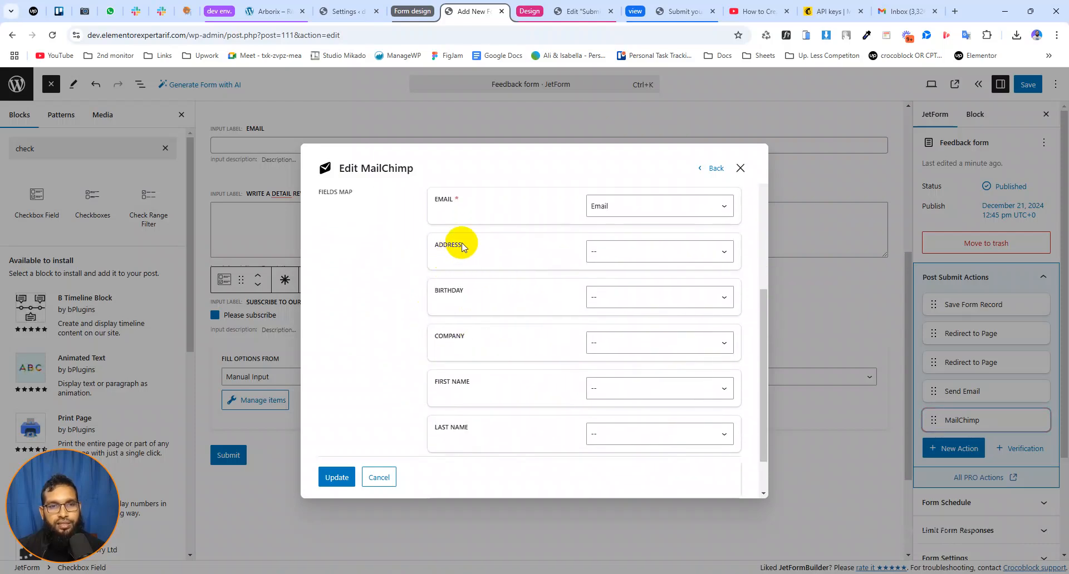
scroll(514, 316, "down", 1)
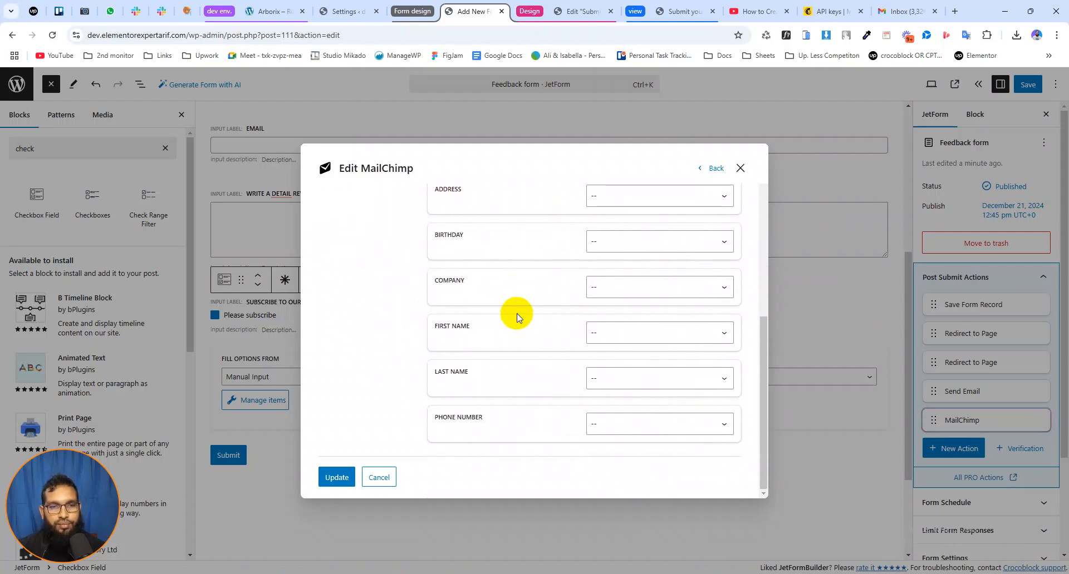
left_click(619, 334)
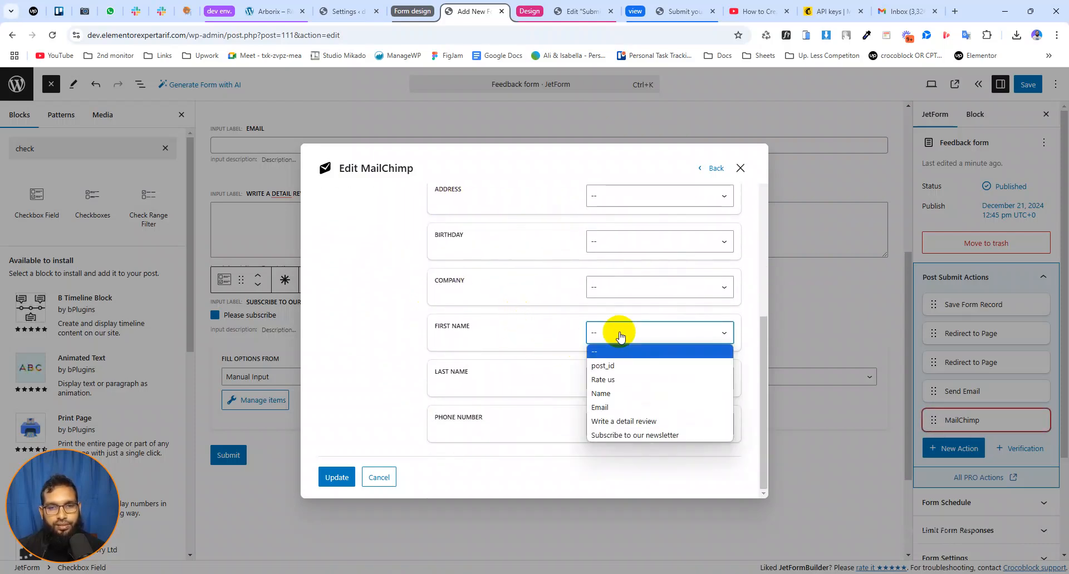
left_click(610, 393)
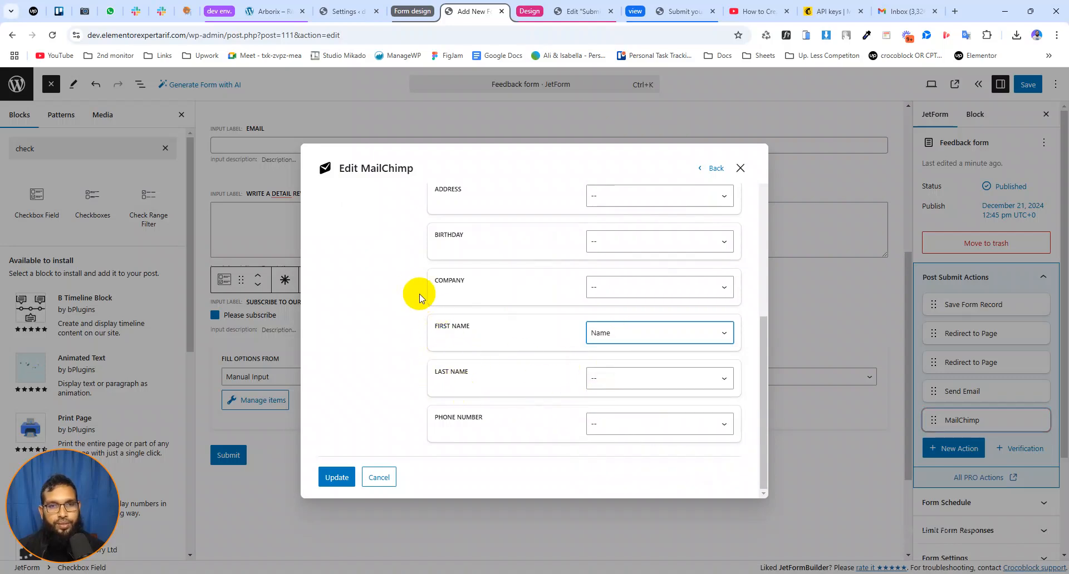
scroll(409, 298, "up", 6)
scroll(406, 295, "up", 1)
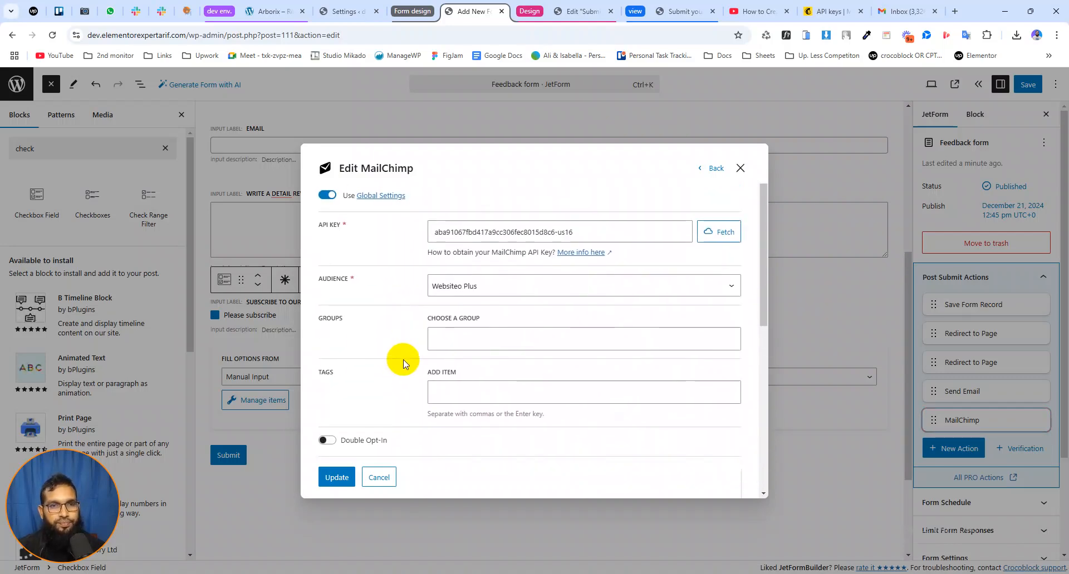
left_click(337, 477)
Add a fields comparison condition to the MailChimp action using the Equal operator on the Subscribe to our newsletter field
mouse_move(983, 428)
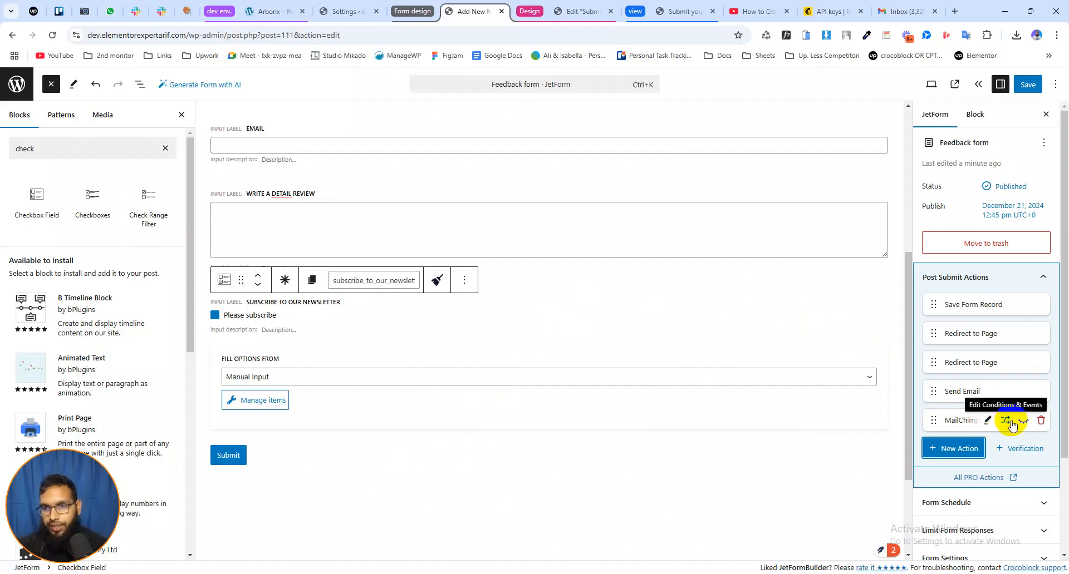
left_click(1006, 421)
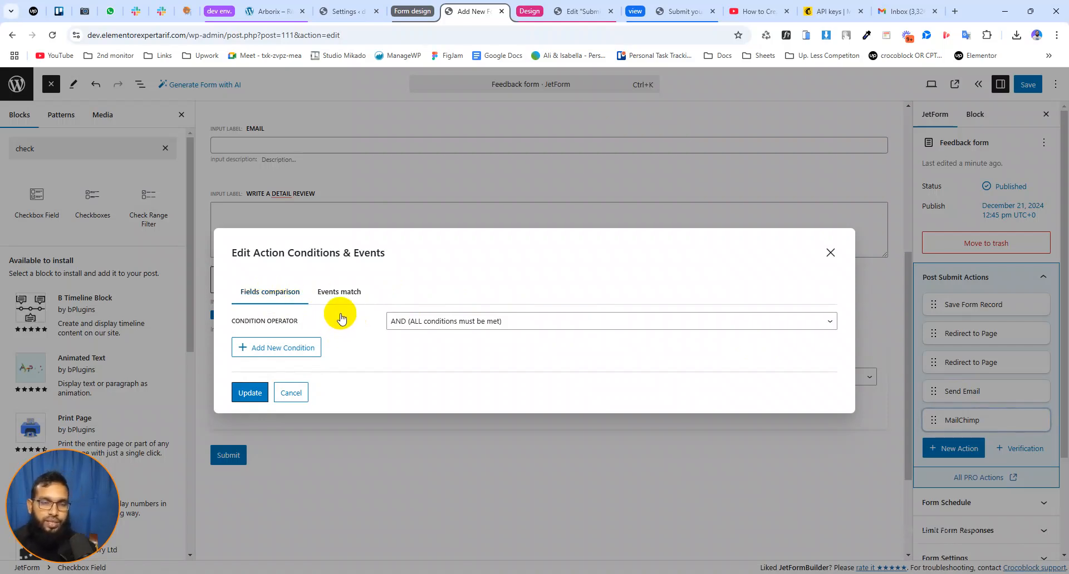
left_click(276, 351)
left_click(435, 319)
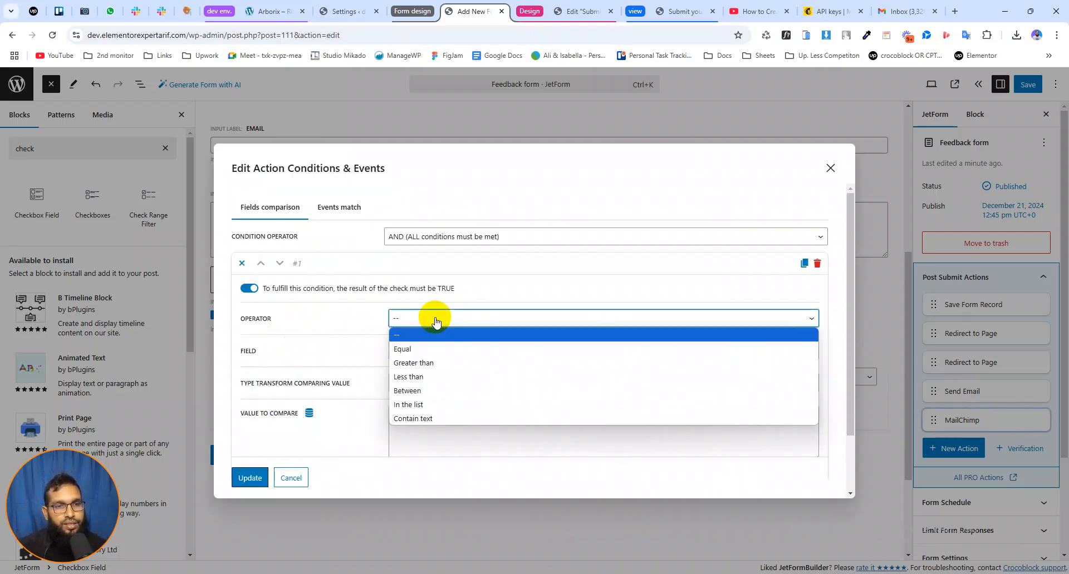
left_click(406, 349)
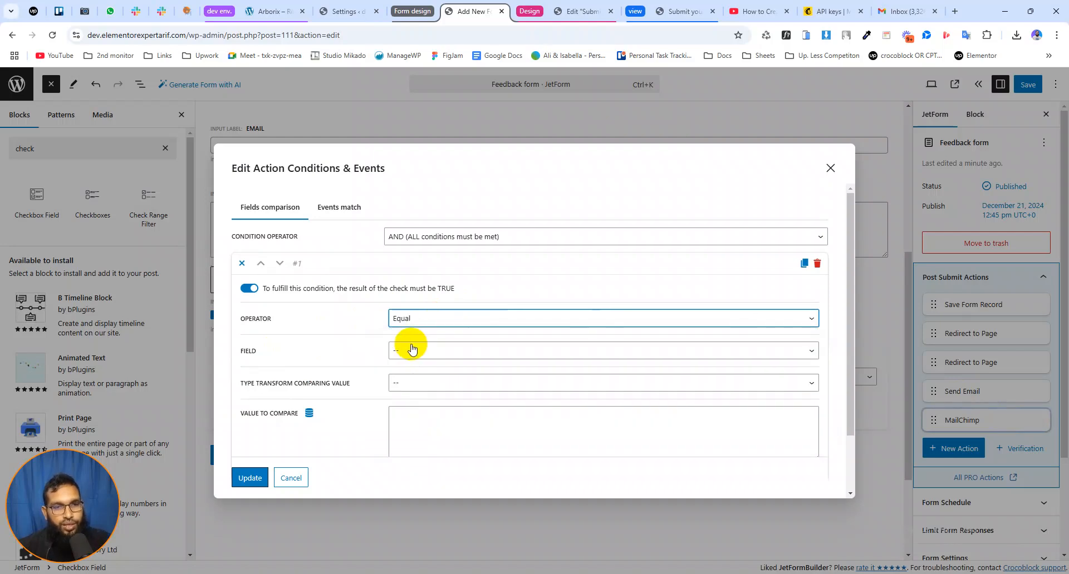
left_click(402, 350)
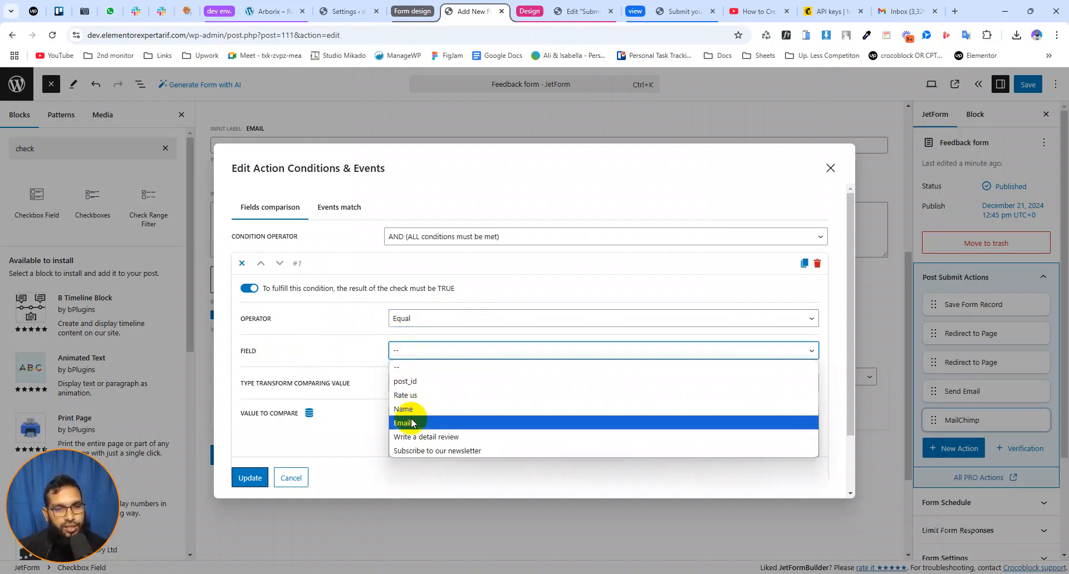
left_click(430, 452)
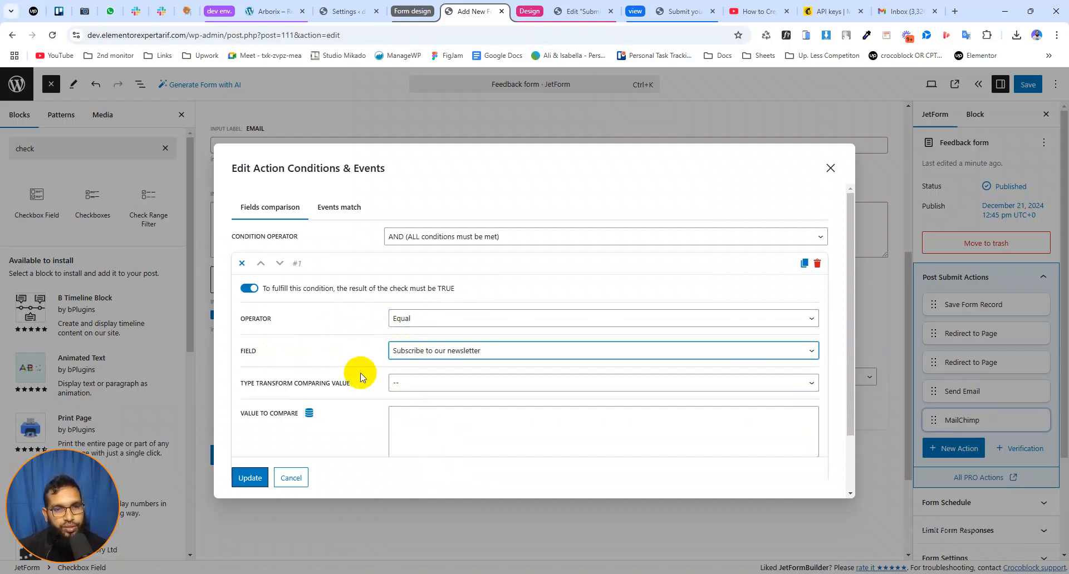
Set the condition's value to compare to "subs" and update the MailChimp action's conditions
left_click(402, 421)
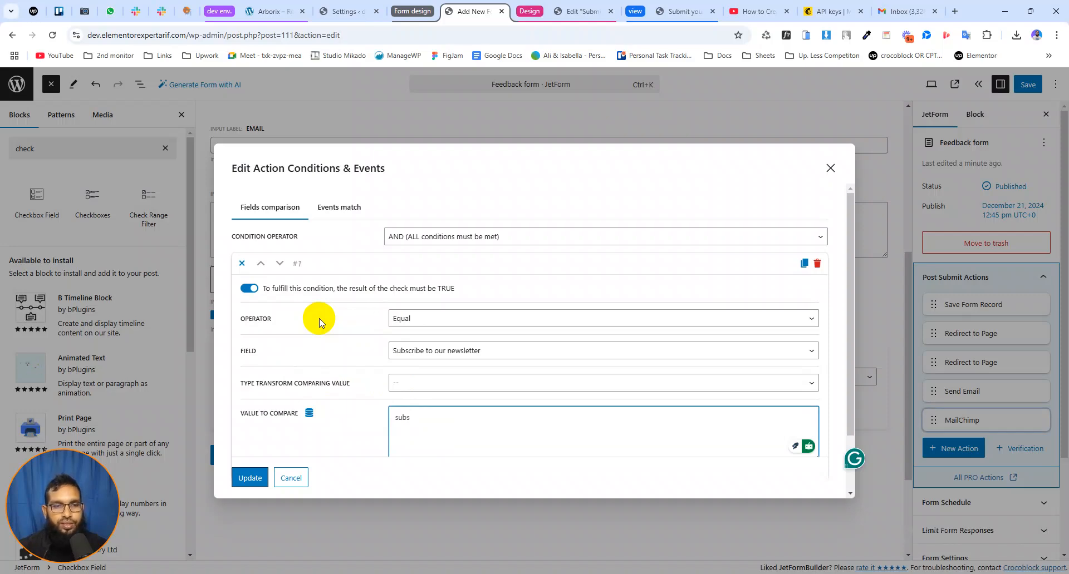
double_click(412, 419)
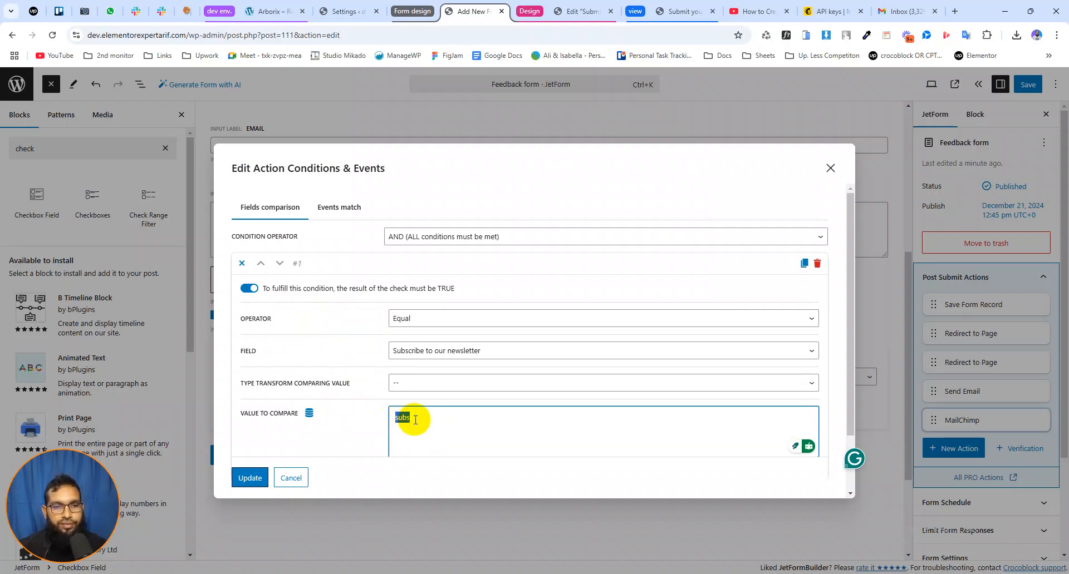
double_click(415, 419)
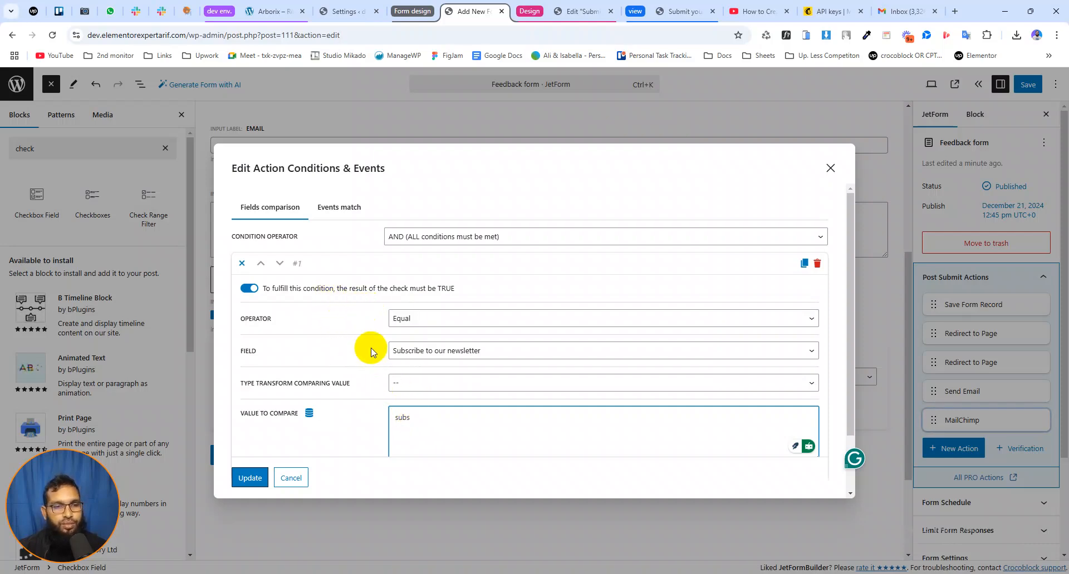
scroll(406, 416, "down", 2)
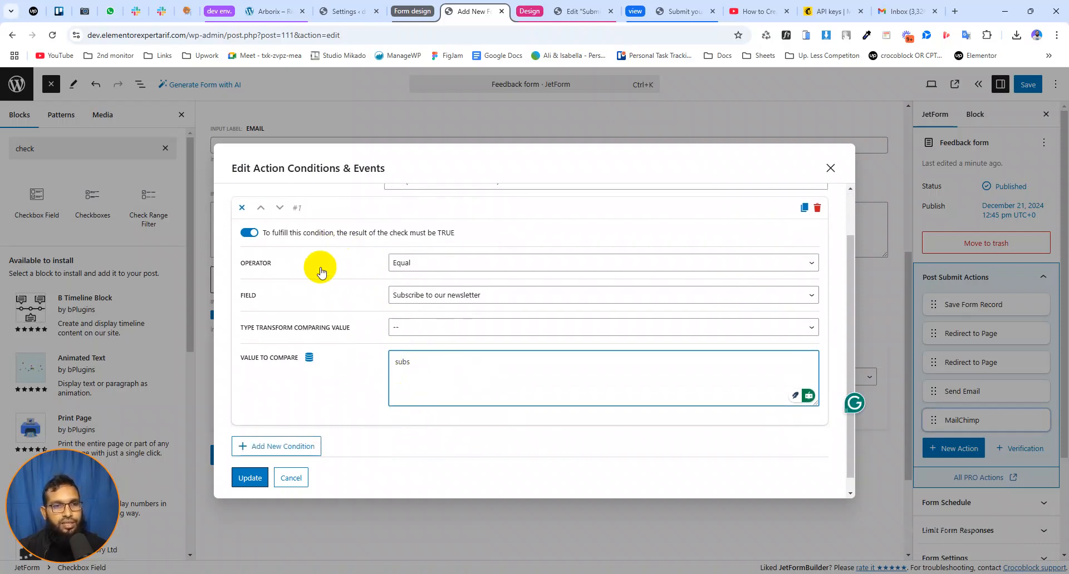
scroll(339, 267, "up", 2)
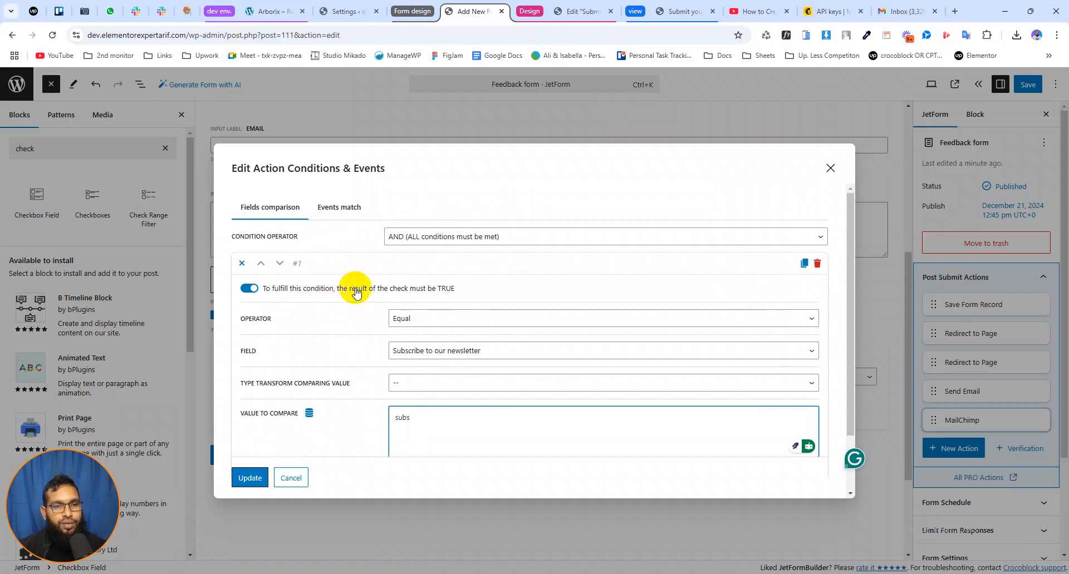
scroll(388, 426, "down", 2)
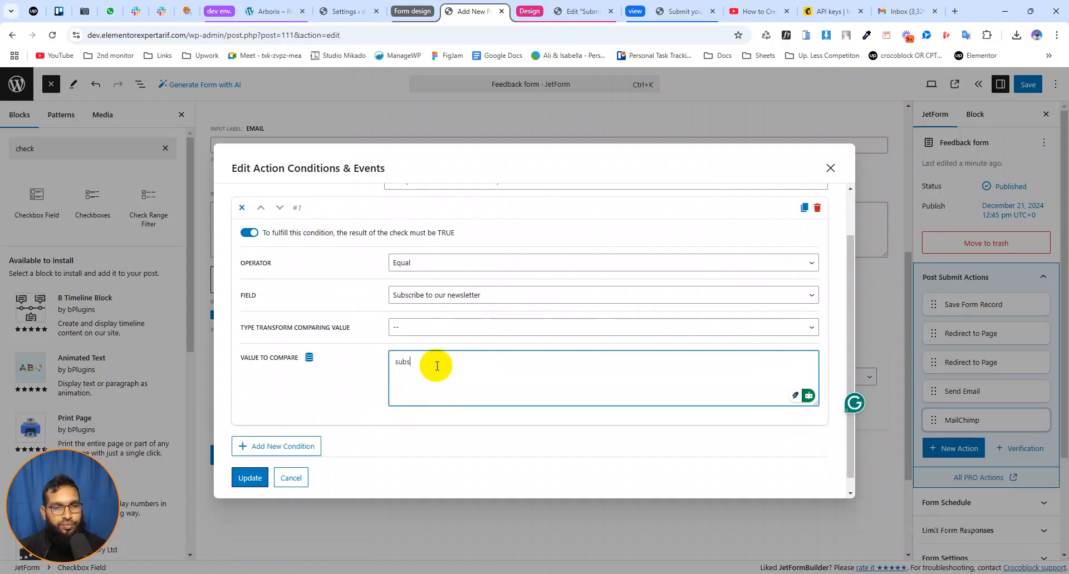
left_click(250, 478)
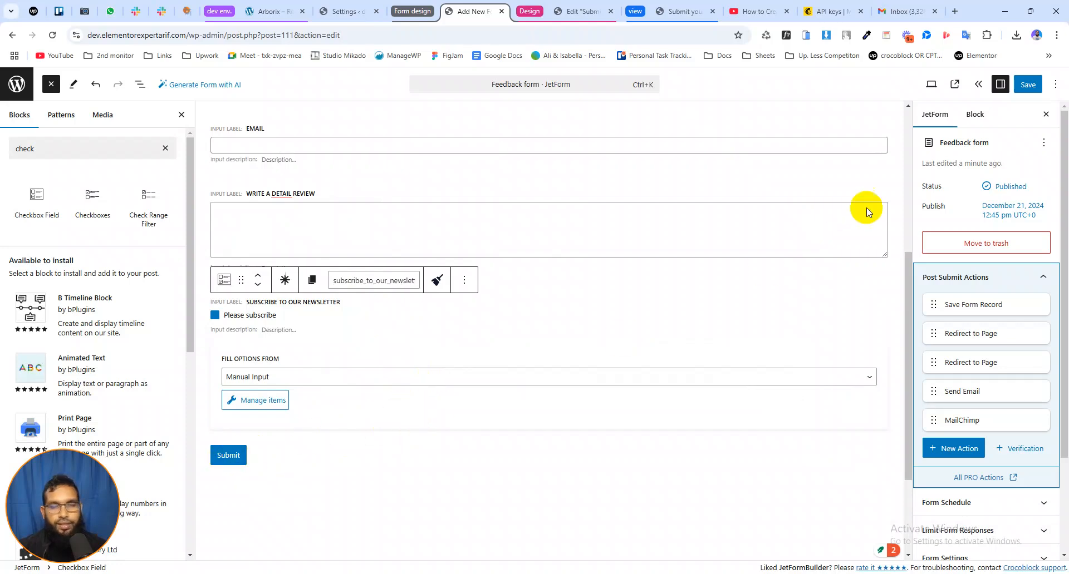
Save the feedback form with its post submit actions
scroll(842, 226, "up", 2)
left_click(1028, 85)
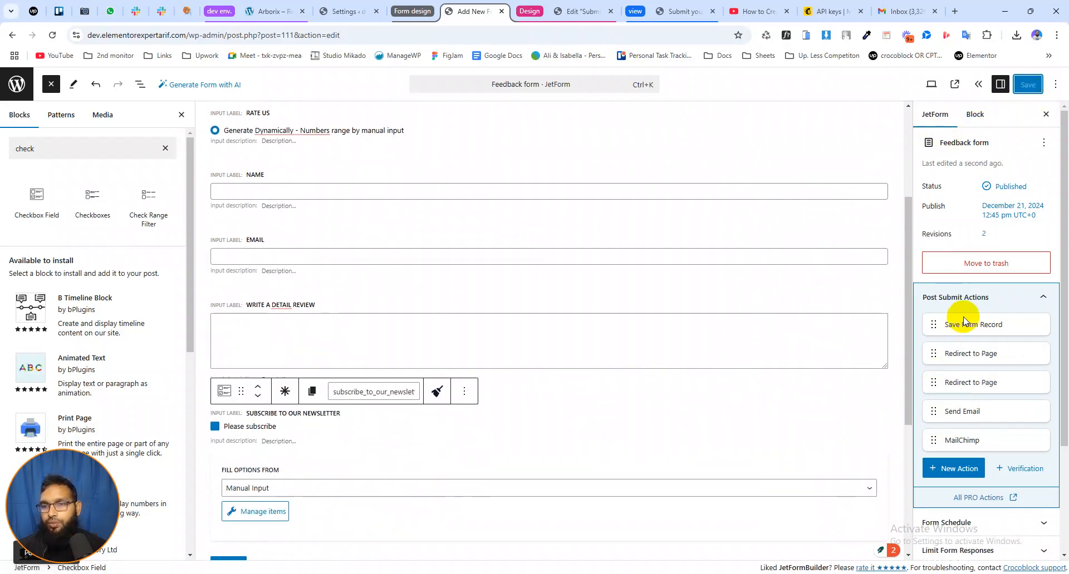
scroll(958, 356, "down", 2)
scroll(975, 323, "up", 1)
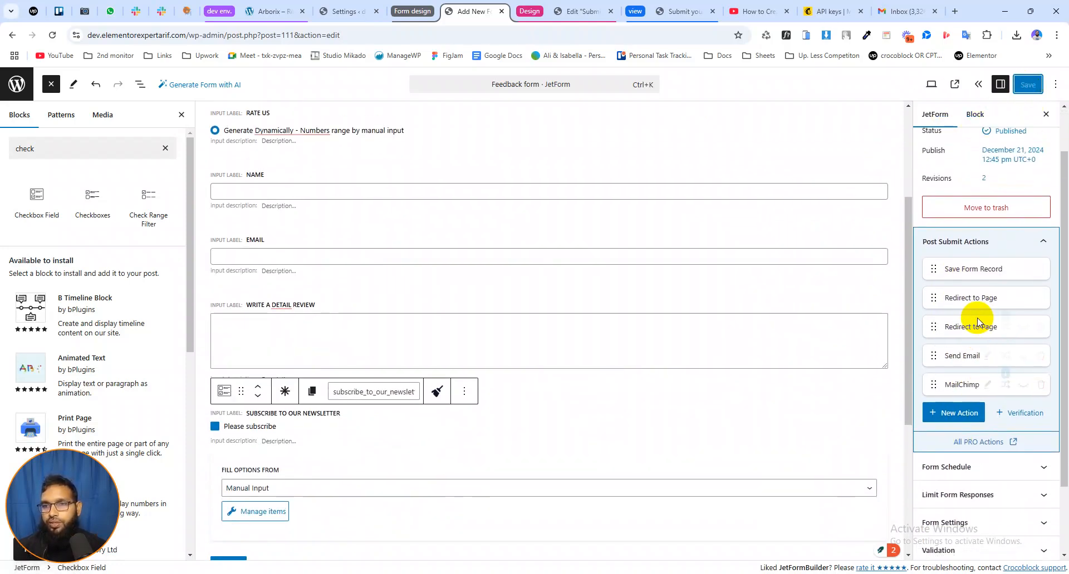
Switch to the front-end feedback page preview and reload it
left_click(598, 11)
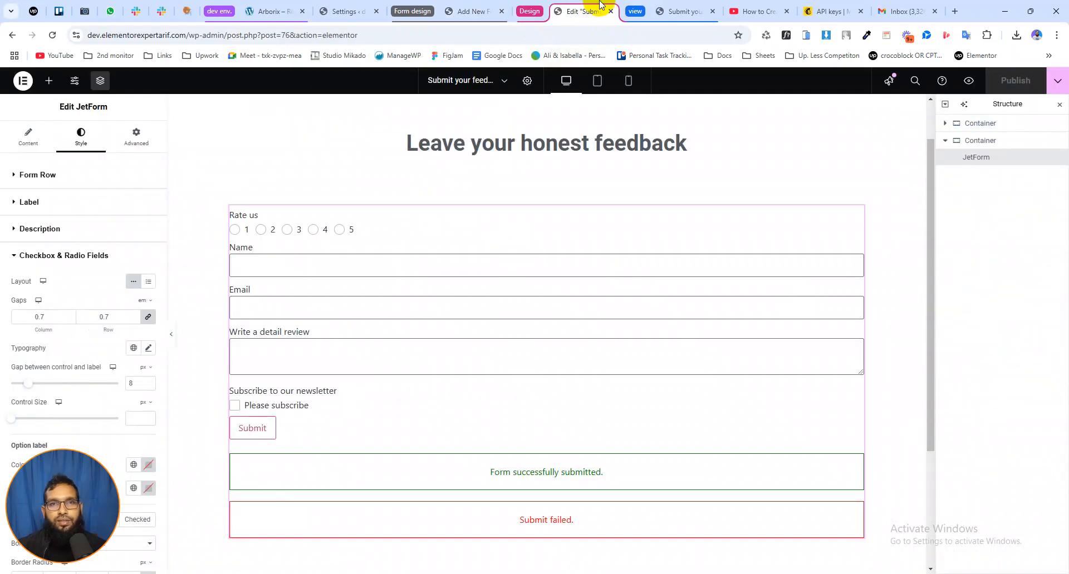
left_click(679, 11)
left_click(53, 35)
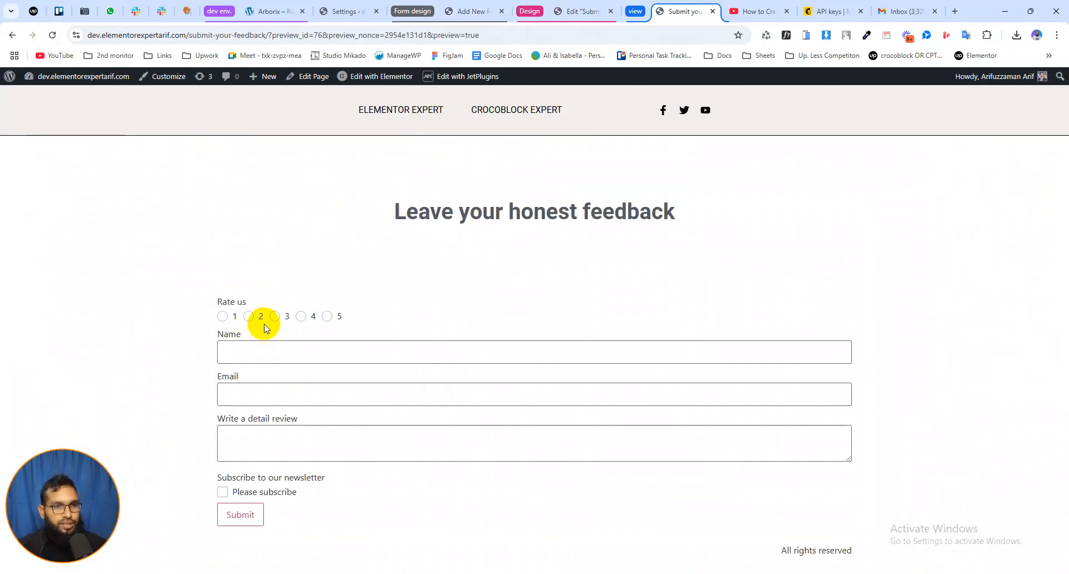
Submit test feedback rated 3 with a name, an email address, the review "average" and the newsletter subscription ticked
left_click(276, 317)
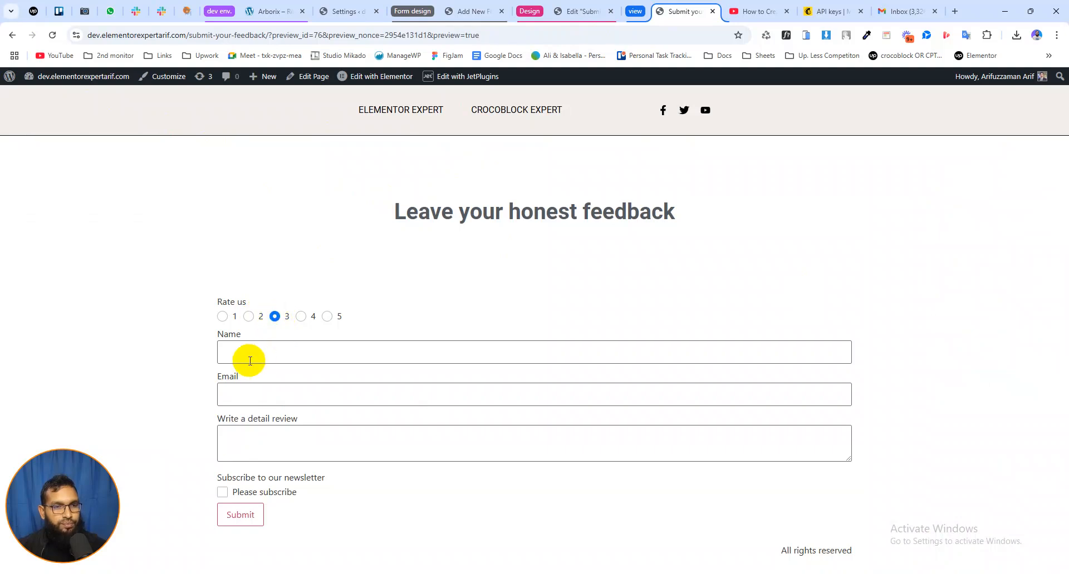
left_click(248, 353)
left_click(300, 382)
left_click(248, 394)
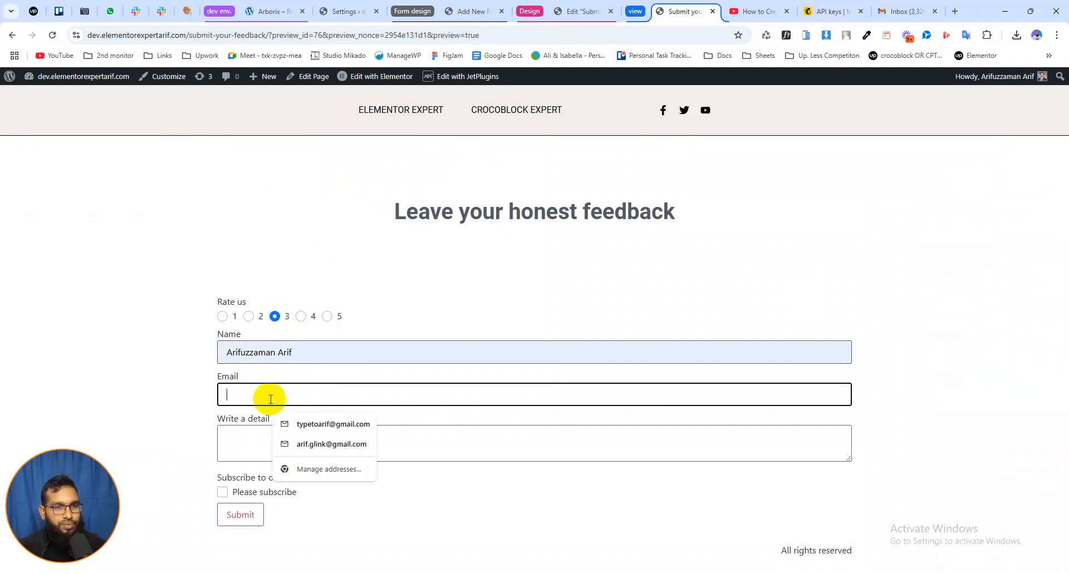
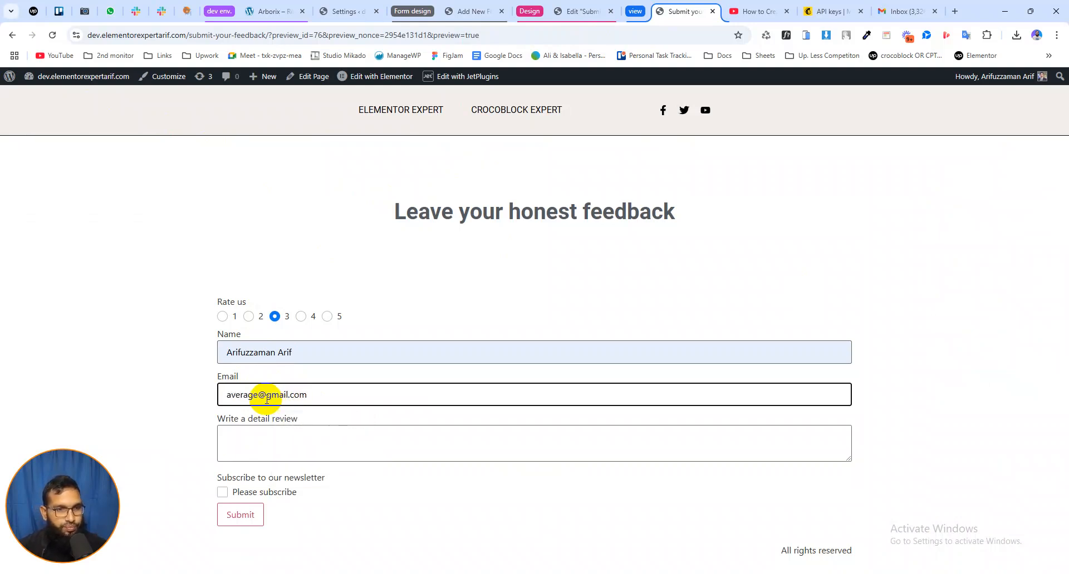
left_click(259, 432)
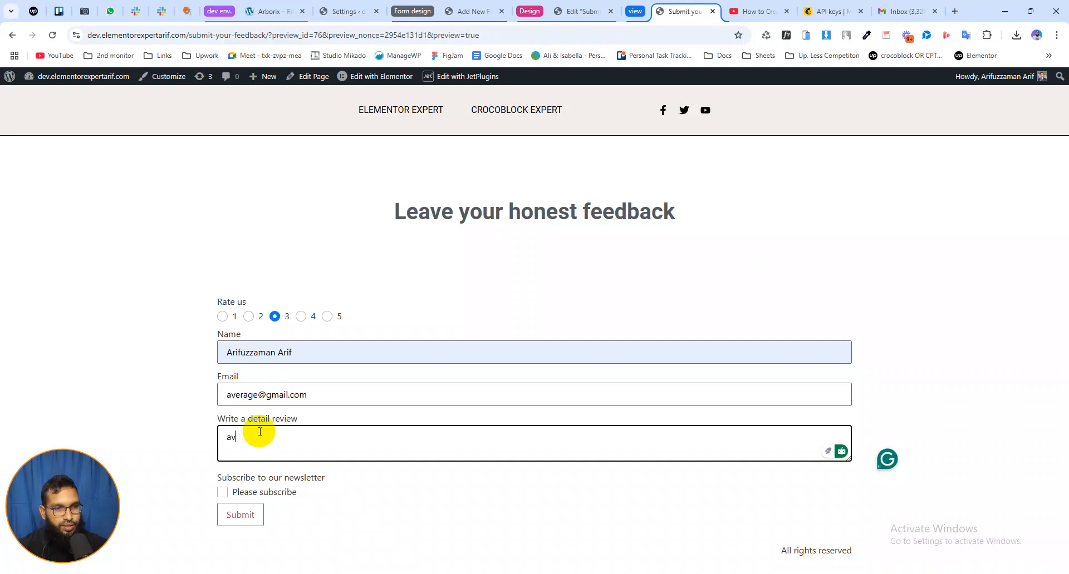
left_click(223, 493)
left_click(240, 515)
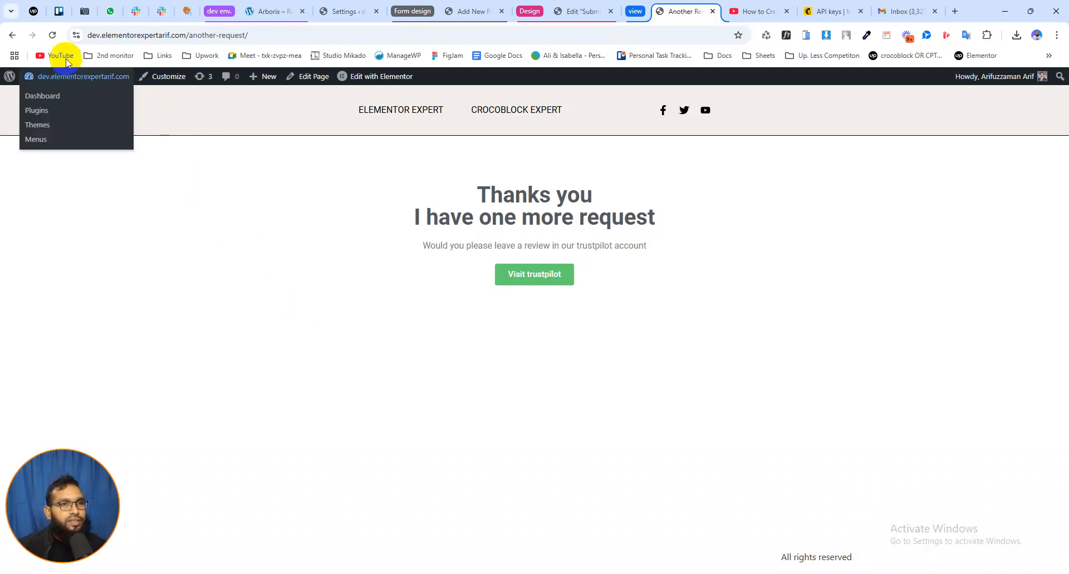
Return to the feedback form page, switch to Gmail and check the notification email for the 3-rated submission
left_click(12, 35)
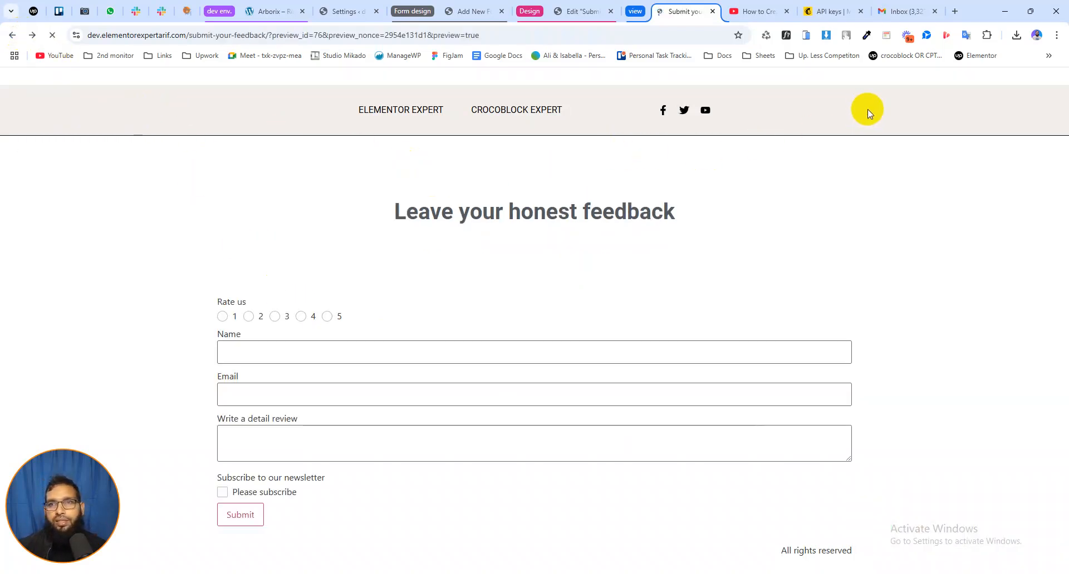
left_click(903, 11)
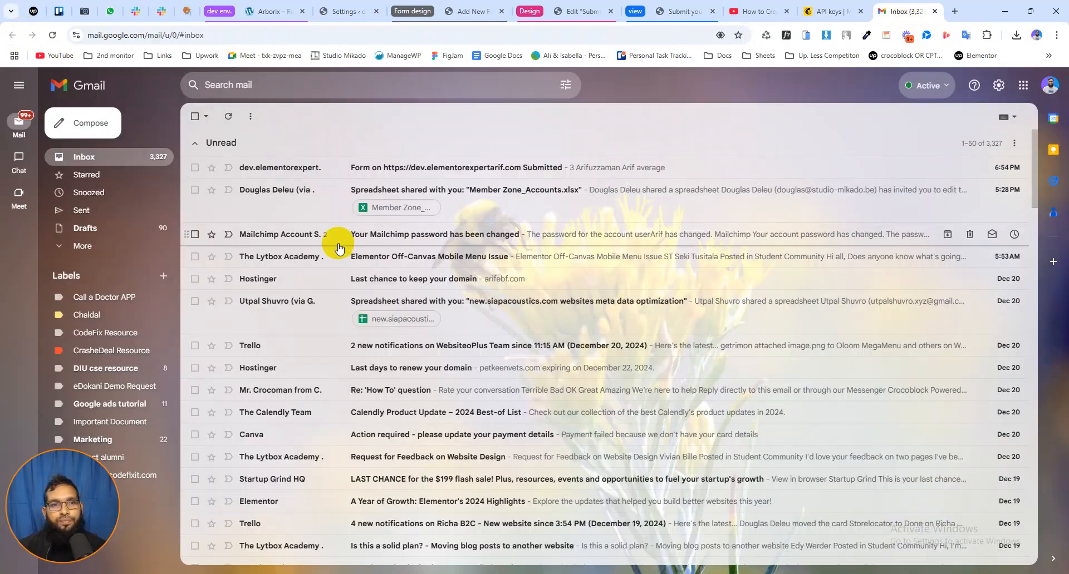
left_click(437, 167)
left_click_drag(260, 248, 225, 260)
left_click(287, 264)
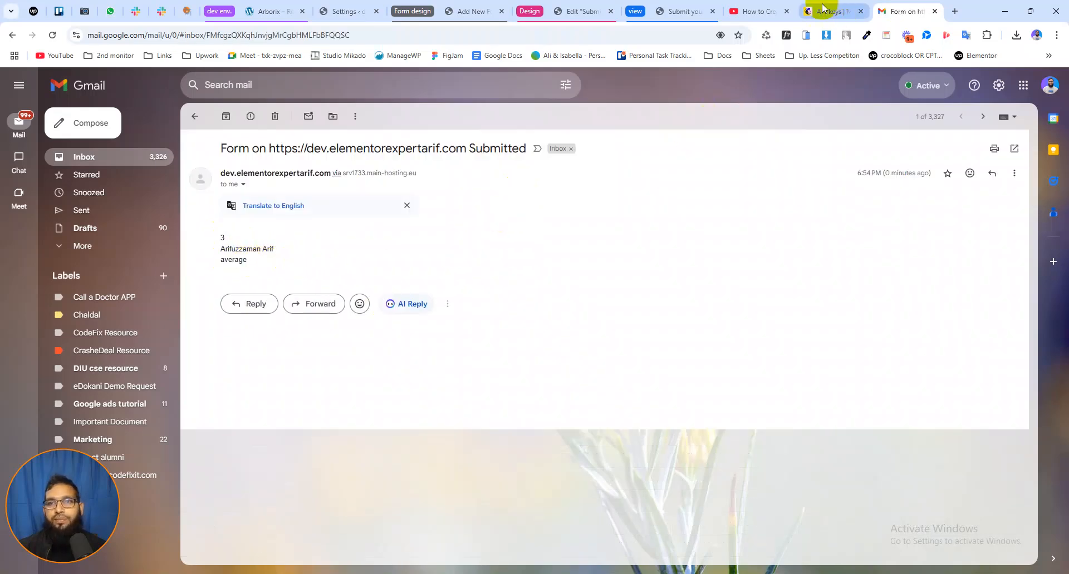
Back on the feedback page, choose rating 1, replace the name and email address, and change the review to "bad review"
left_click(580, 10)
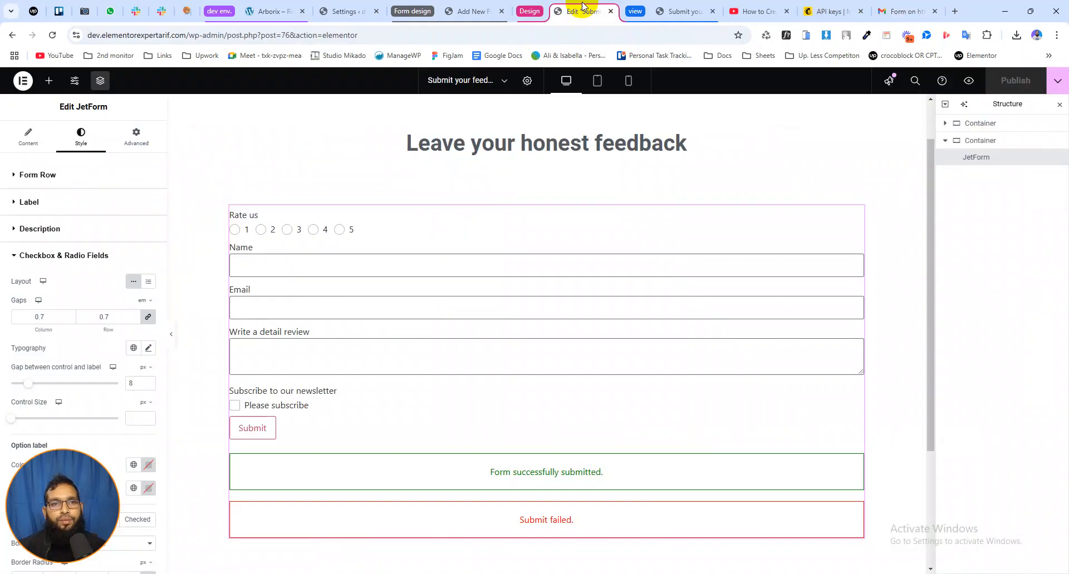
left_click(685, 10)
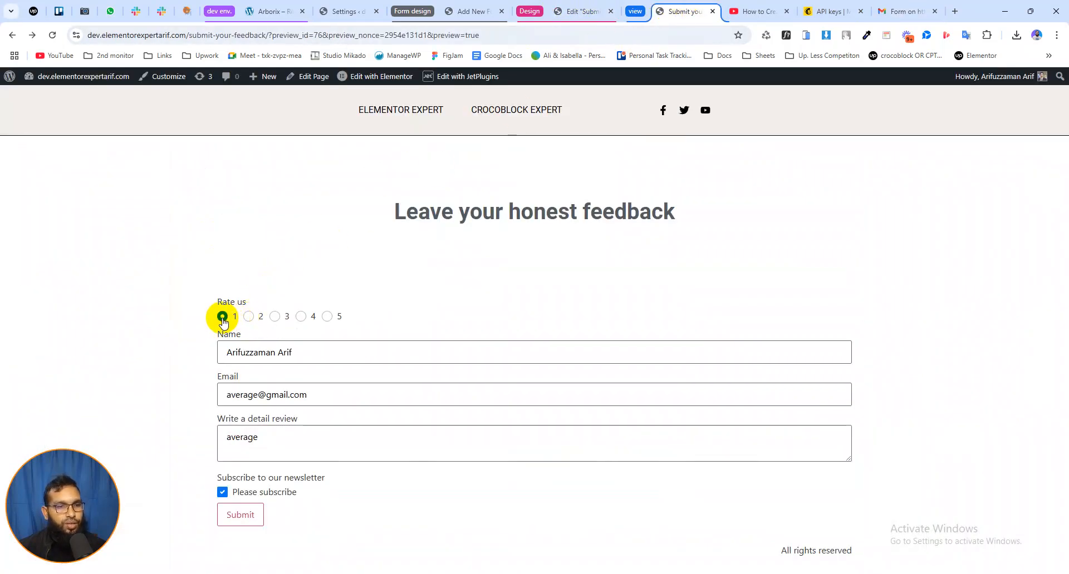
left_click(268, 353)
left_click_drag(284, 352, 221, 355)
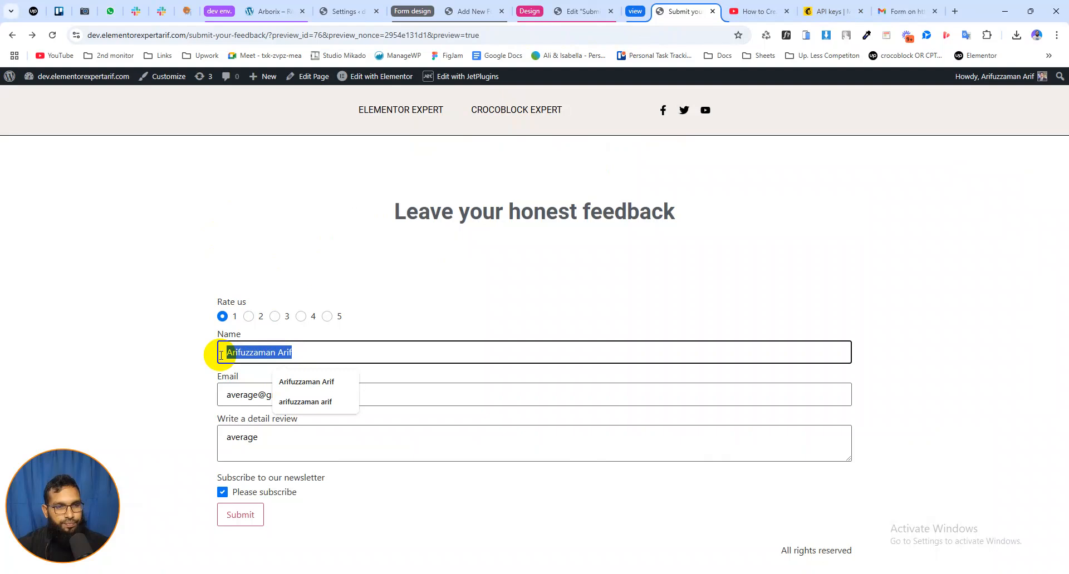
key("BackSpace")
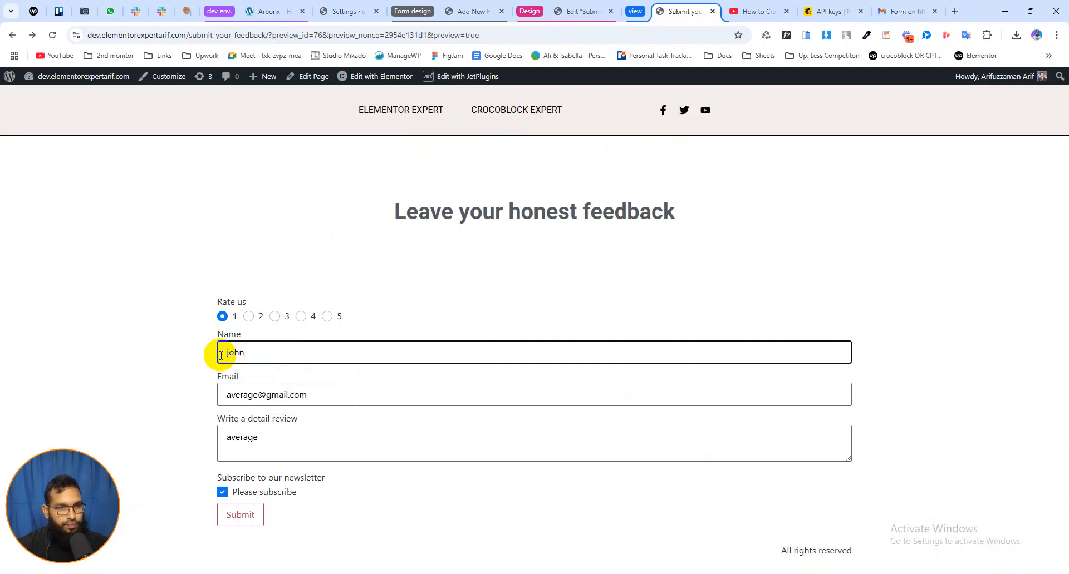
double_click(245, 395)
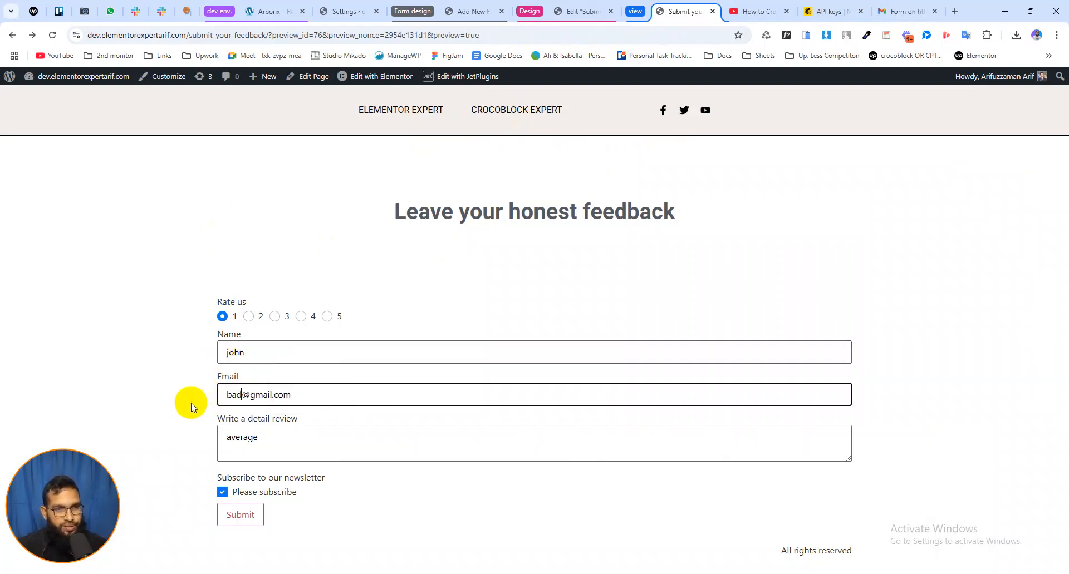
left_click_drag(258, 437, 211, 437)
type("bad review")
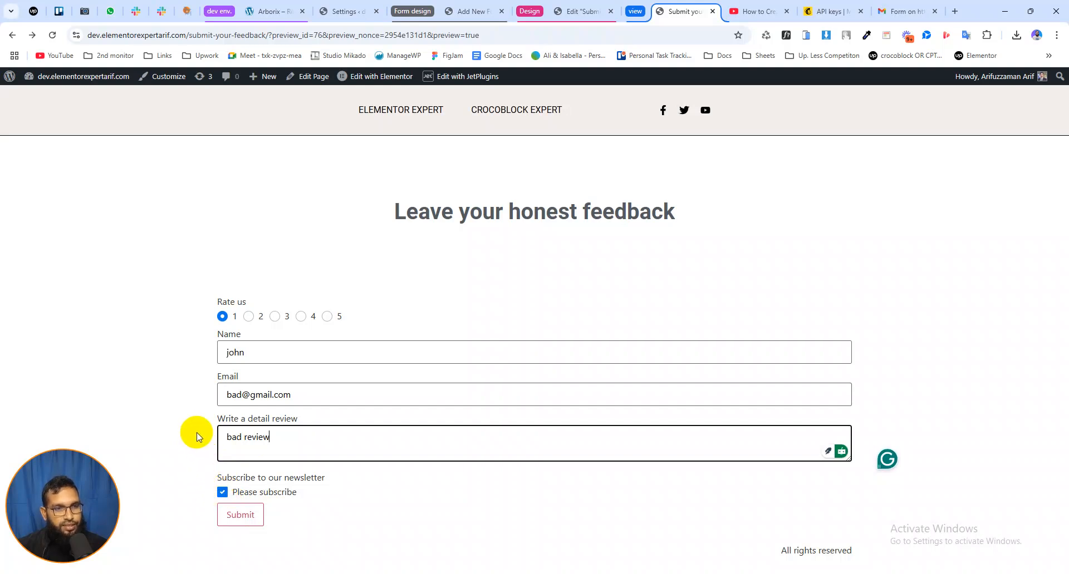
Submit the 1-rated feedback and check the address of the redirect page
left_click(241, 522)
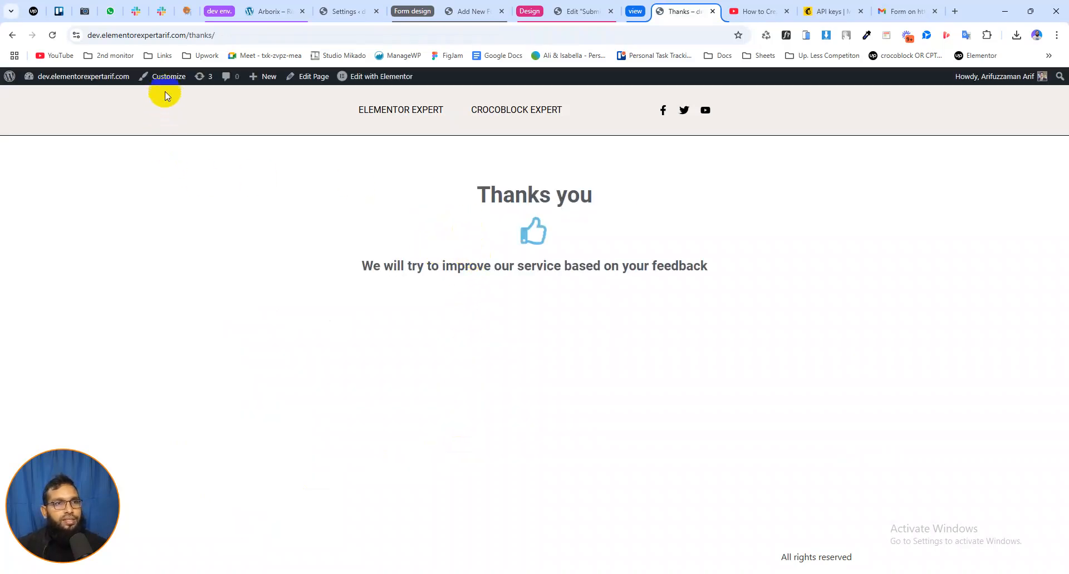
left_click_drag(188, 35, 217, 35)
left_click(297, 220)
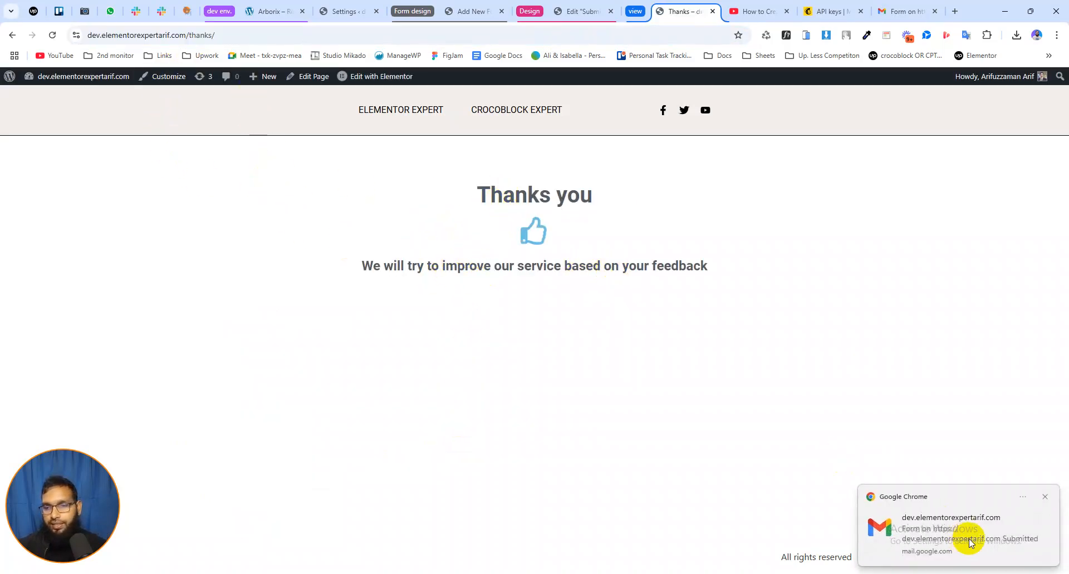
Switch to Gmail and check the notification email for the 1-rated submission
left_click(897, 11)
left_click(120, 157)
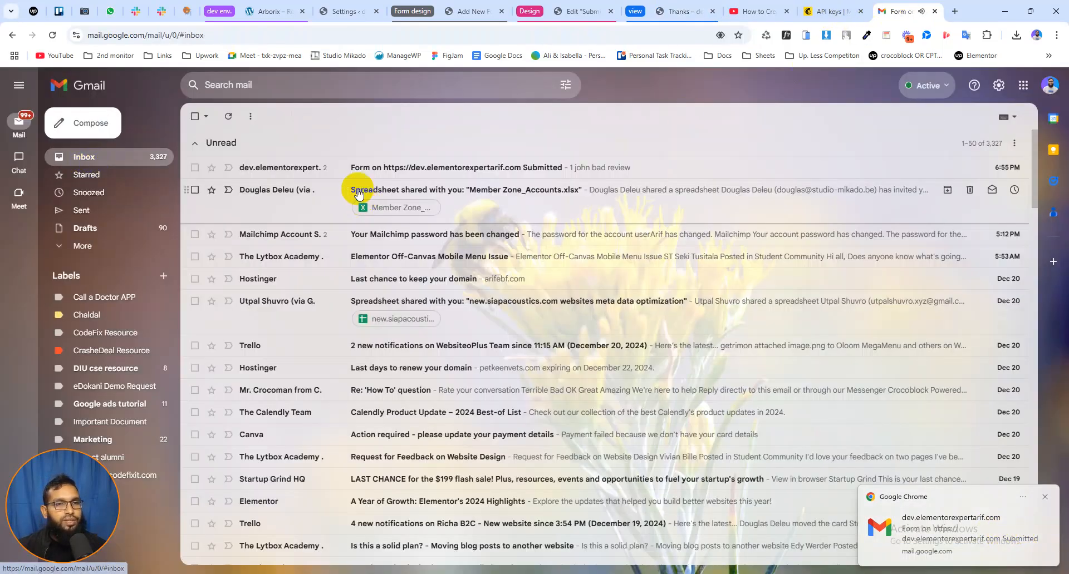
left_click(389, 168)
double_click(222, 252)
left_click(243, 186)
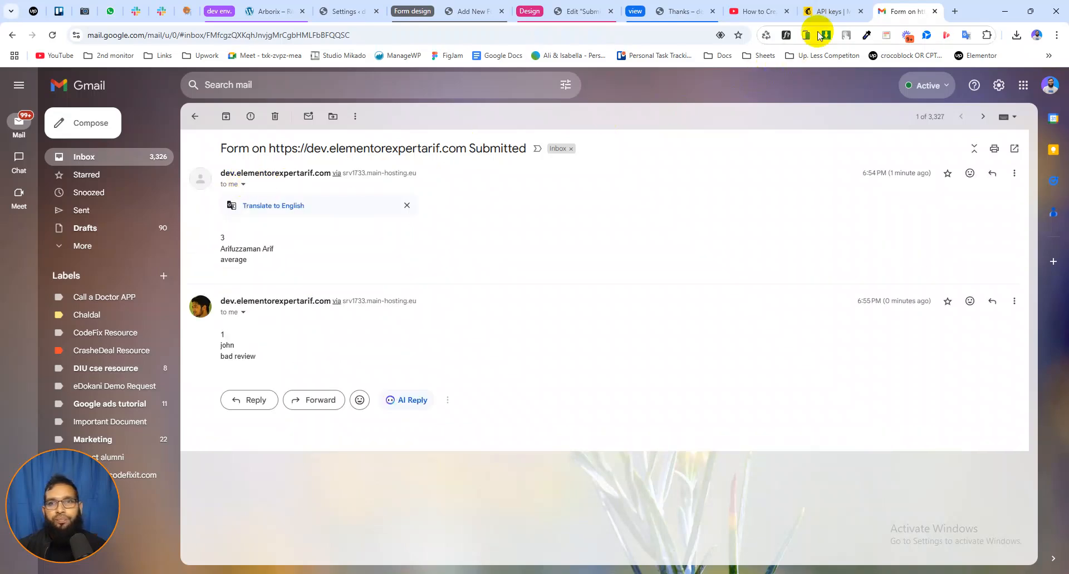
Switch to Mailchimp, open the list of all audience contacts and check the subscribers added through the feedback form
left_click(829, 11)
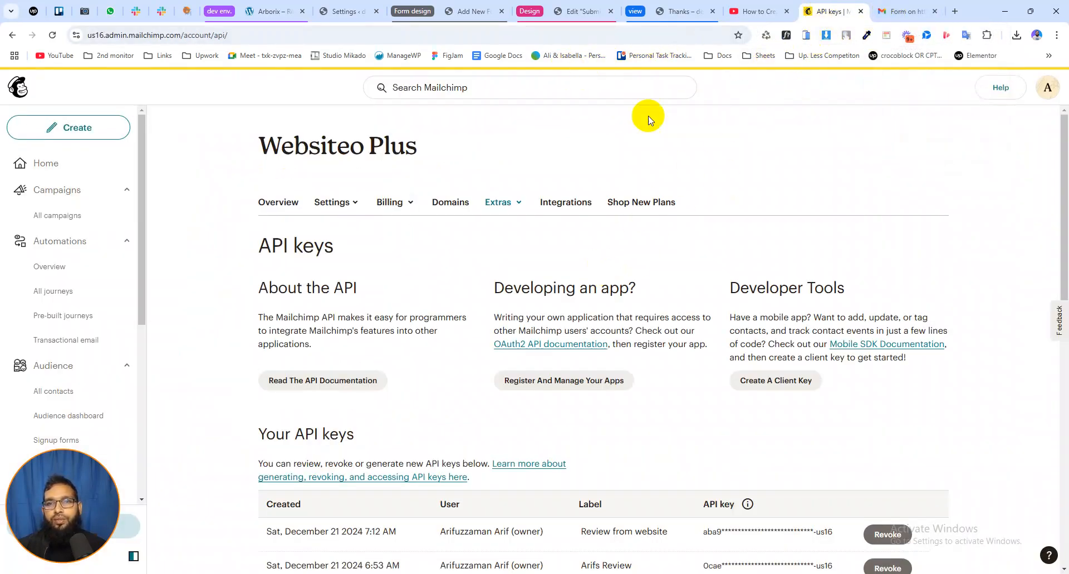
scroll(241, 267, "down", 6)
scroll(258, 258, "up", 6)
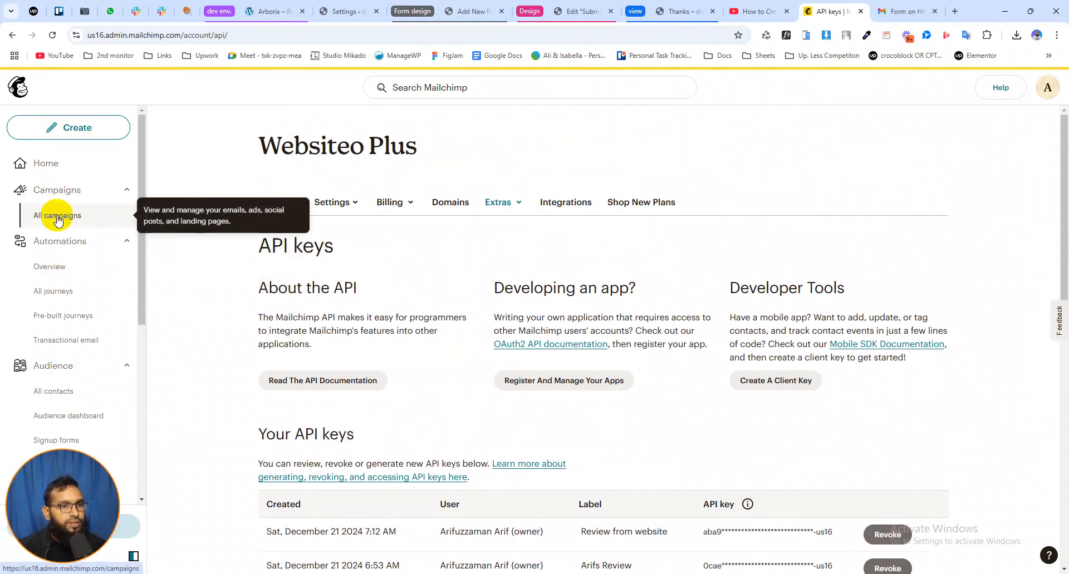
scroll(67, 346, "down", 2)
left_click(55, 280)
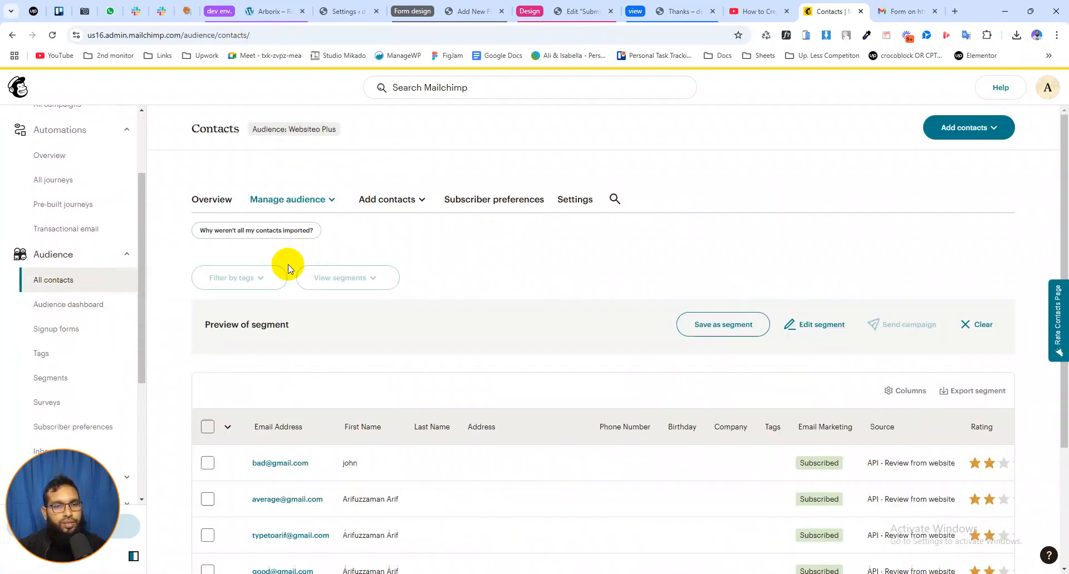
scroll(239, 300, "down", 2)
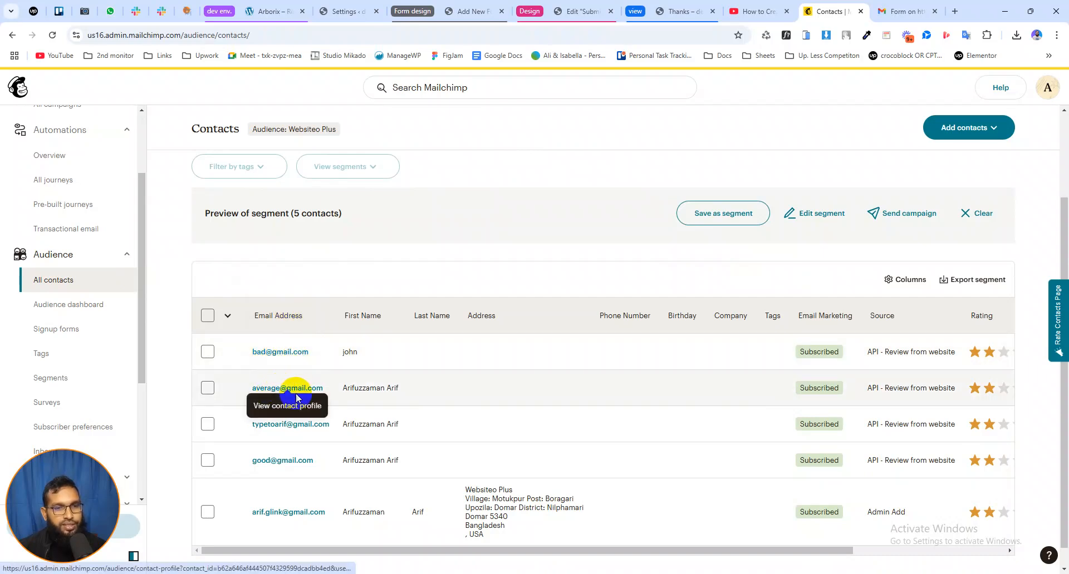
scroll(334, 334, "up", 2)
Return to the 1-rated feedback form and resubmit it with a different name and email address and "Please subscribe" unticked
left_click(575, 11)
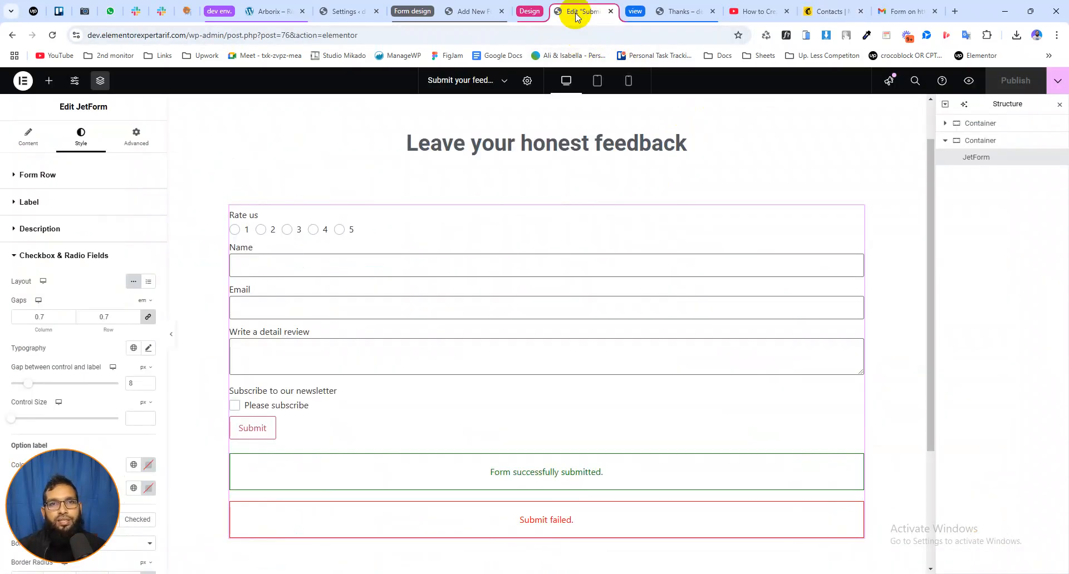
left_click(673, 11)
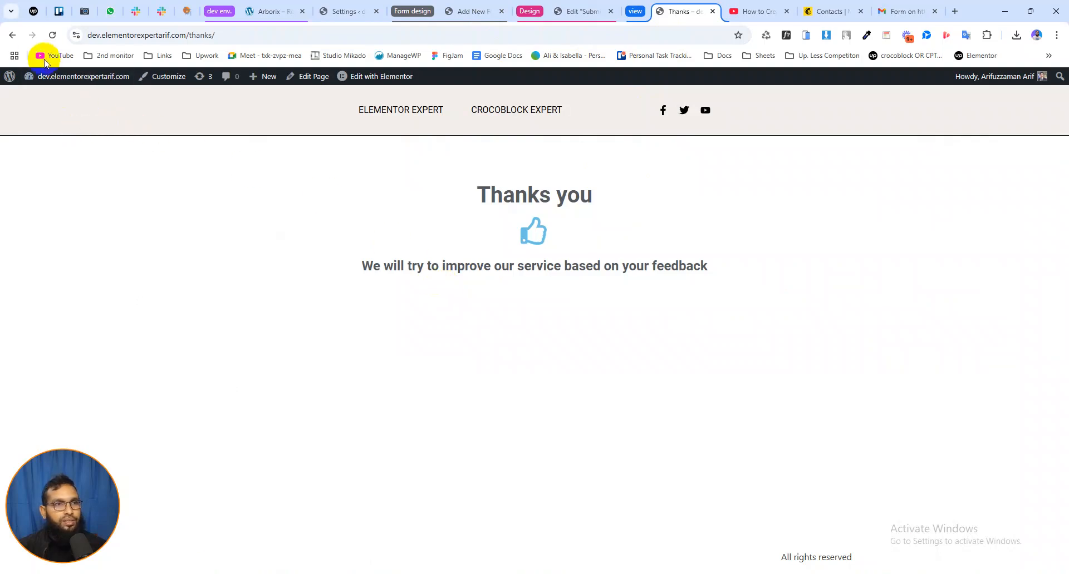
left_click(13, 35)
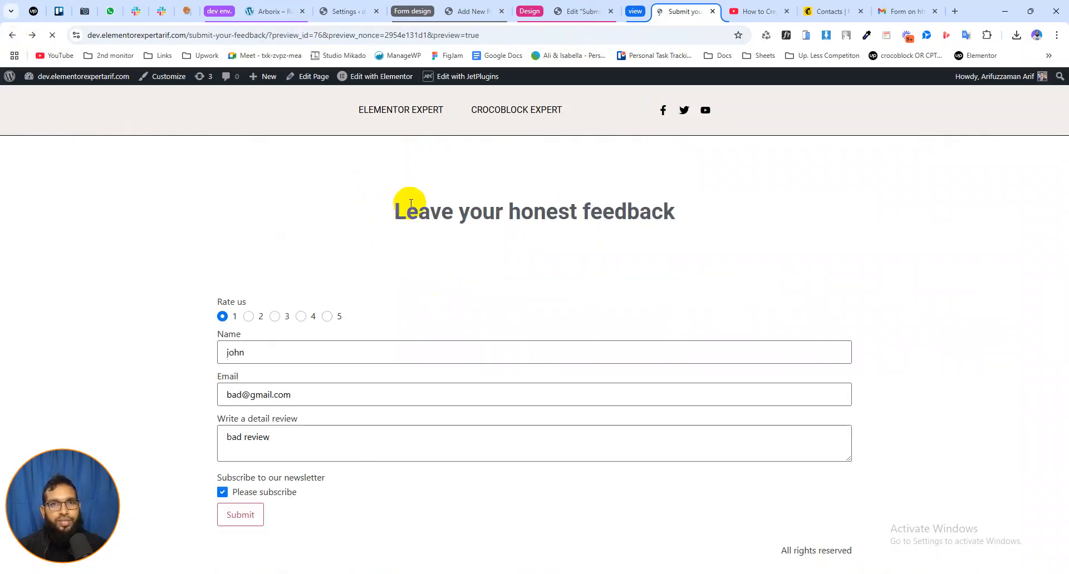
left_click(253, 351)
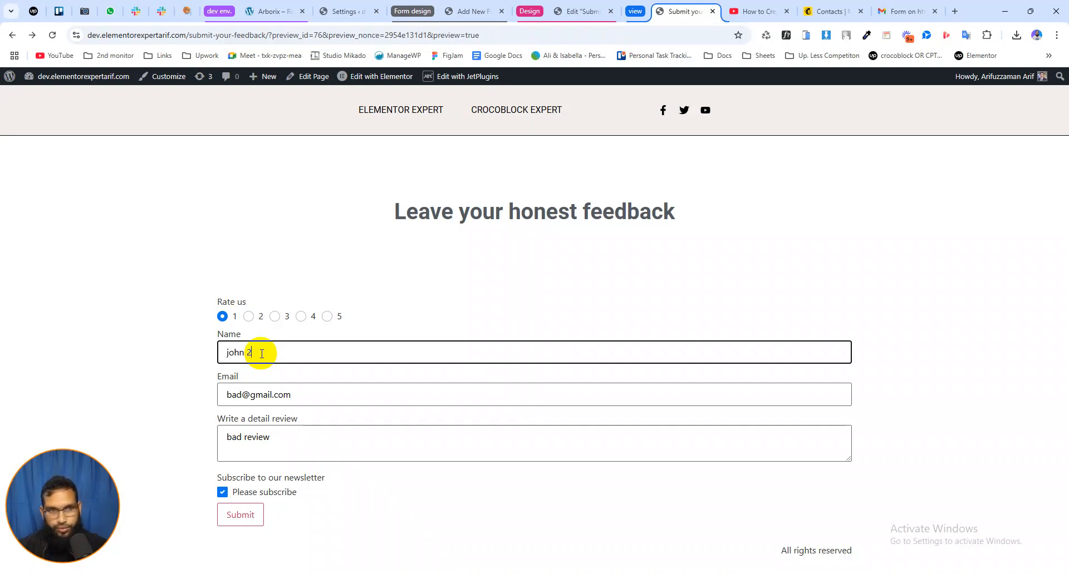
left_click(222, 492)
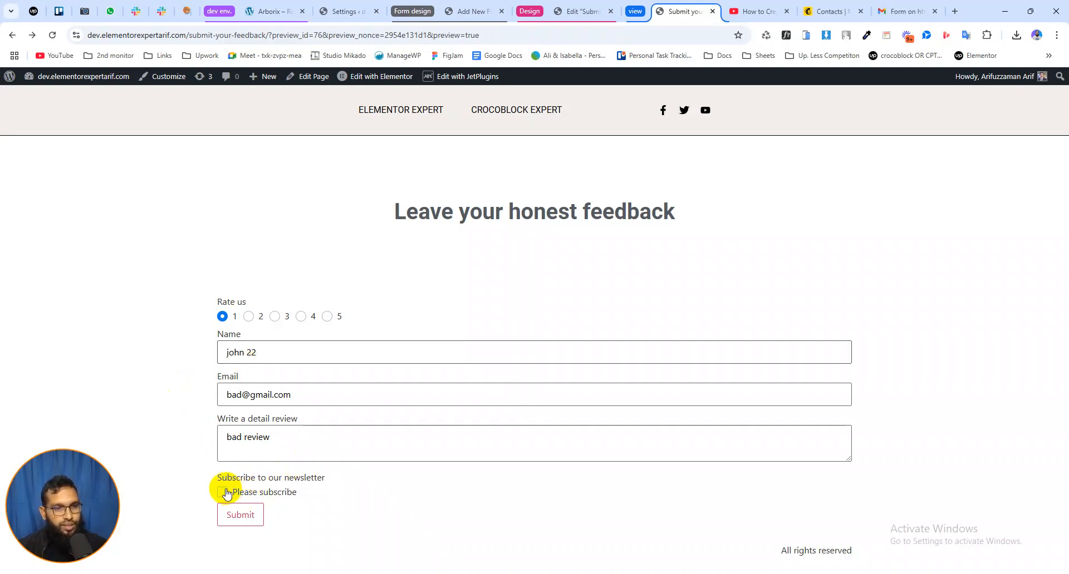
left_click_drag(242, 394, 204, 398)
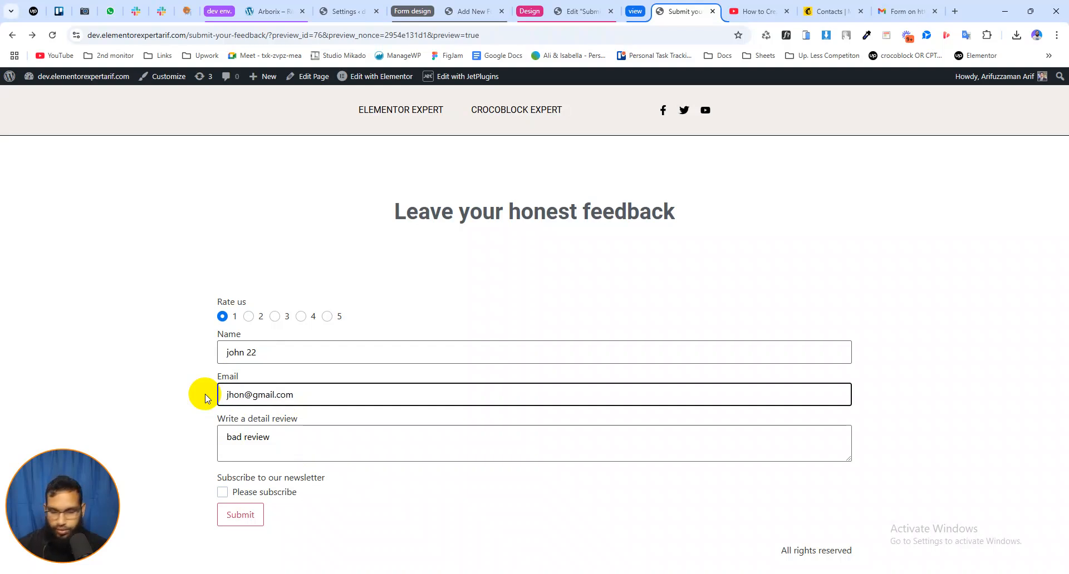
left_click(241, 513)
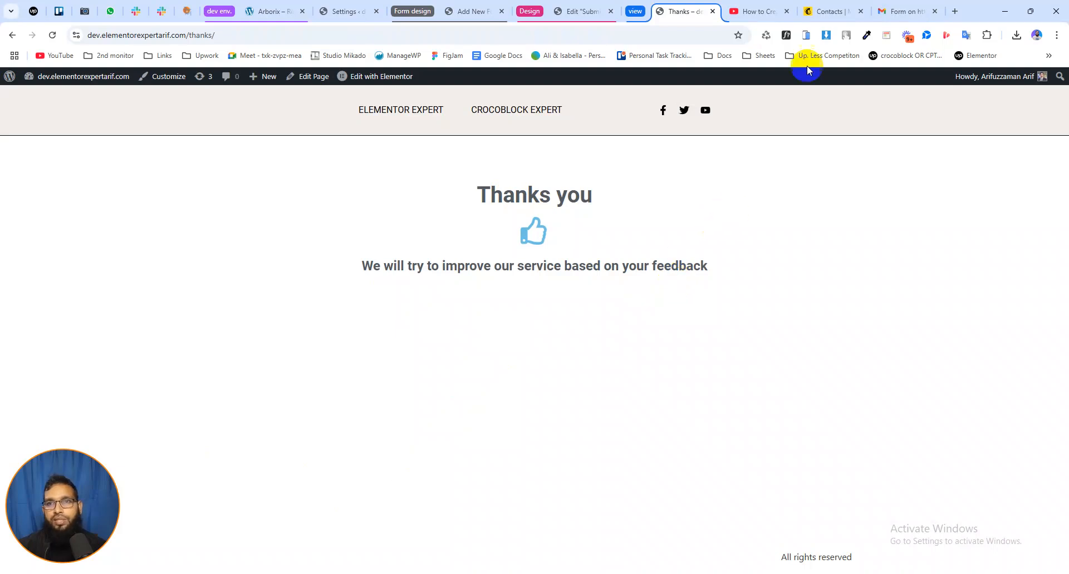
Switch back to Mailchimp, reload the audience contacts and check whether the submission without newsletter consent was added
left_click(819, 11)
left_click(51, 35)
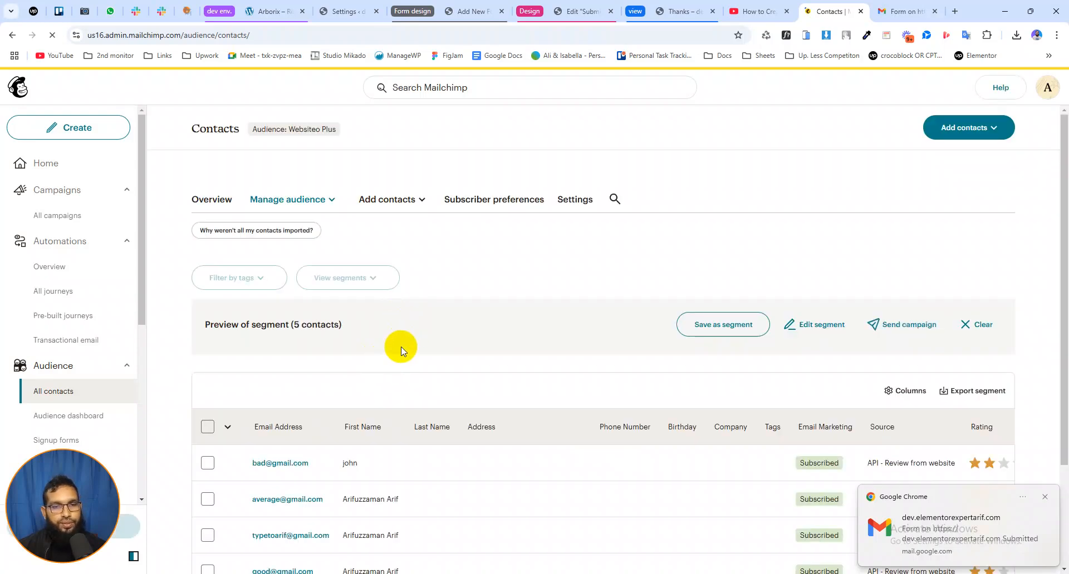
scroll(400, 346, "down", 2)
scroll(401, 346, "down", 1)
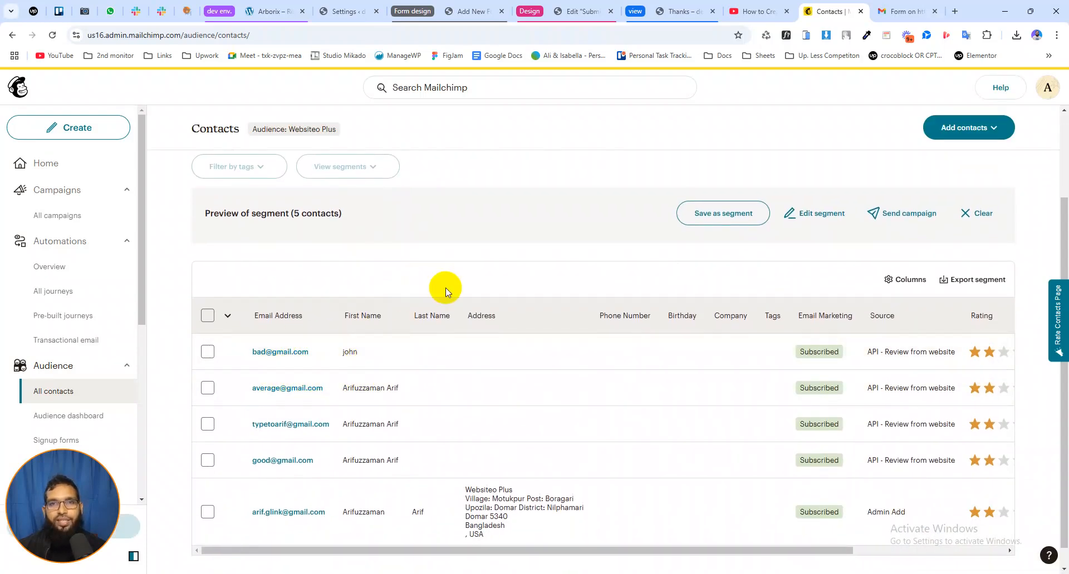
scroll(518, 249, "up", 2)
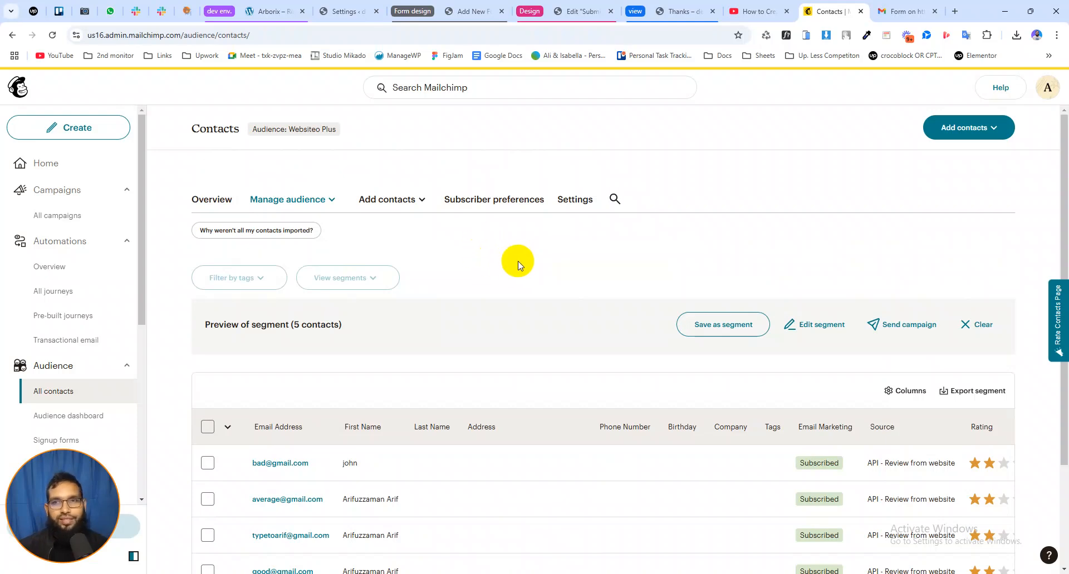